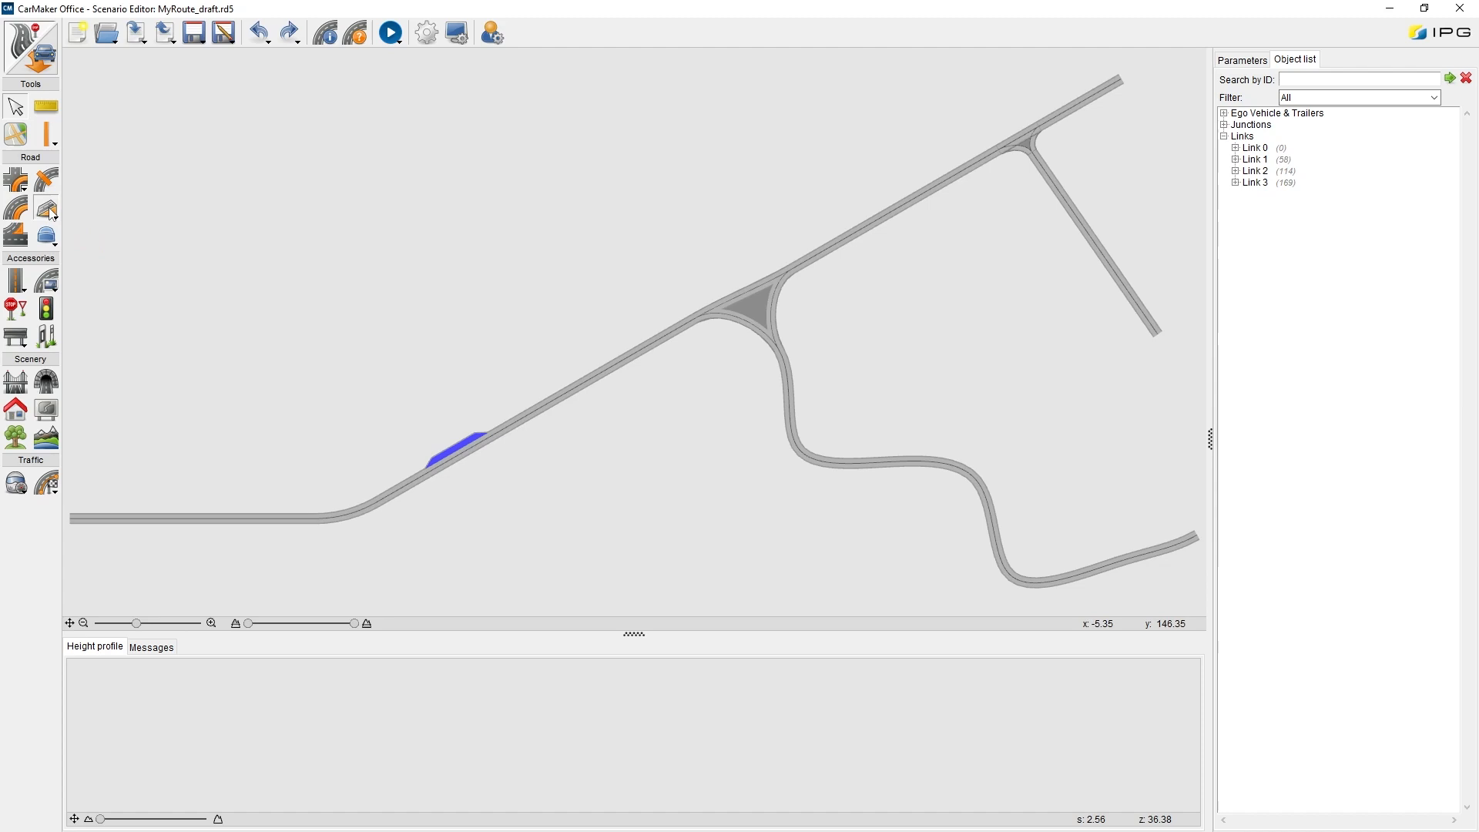
Apply an elevation profile to the winding Link 2 and add a height point on it
left_click(51, 215)
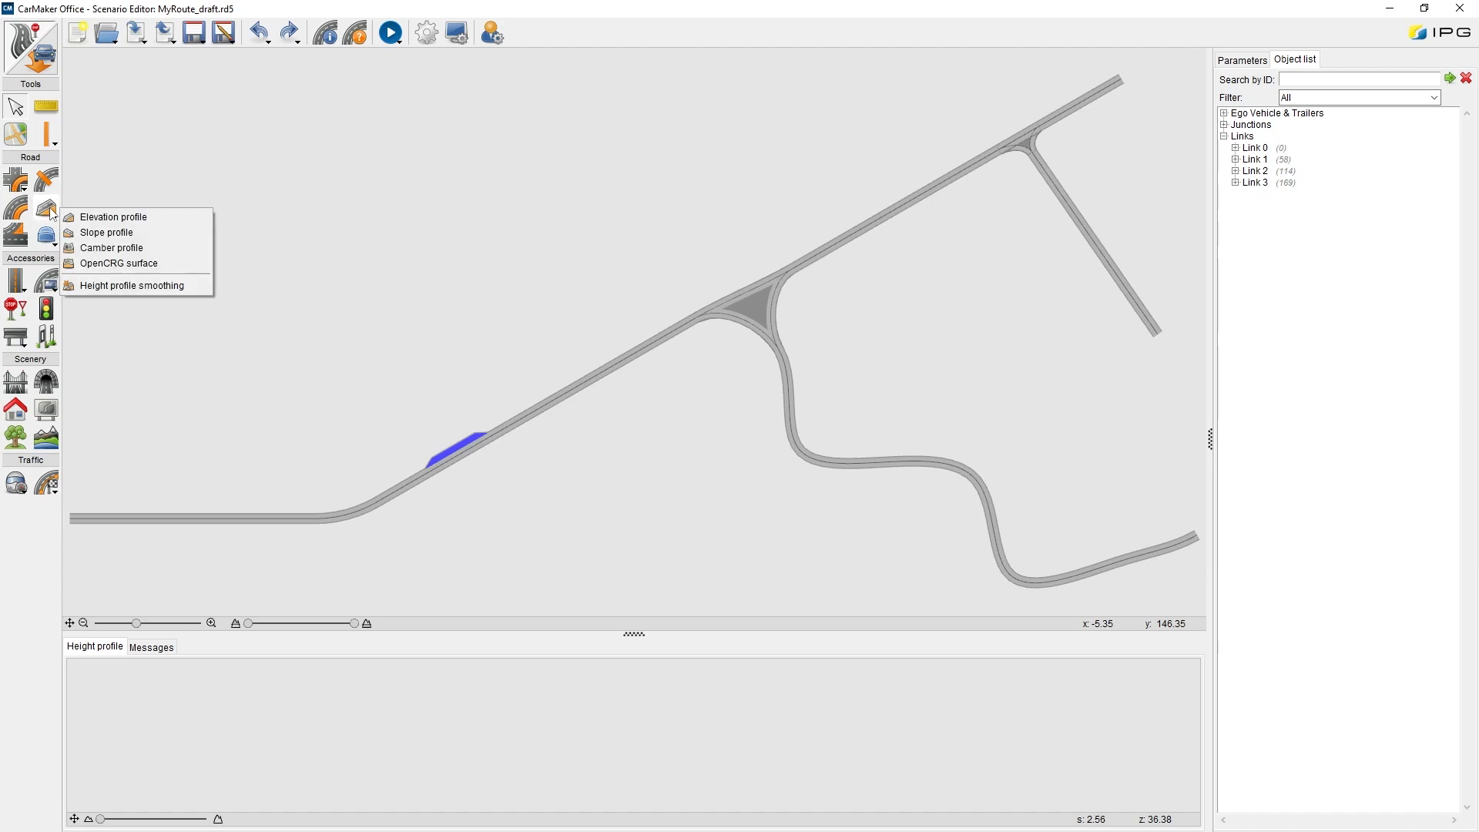
left_click(141, 221)
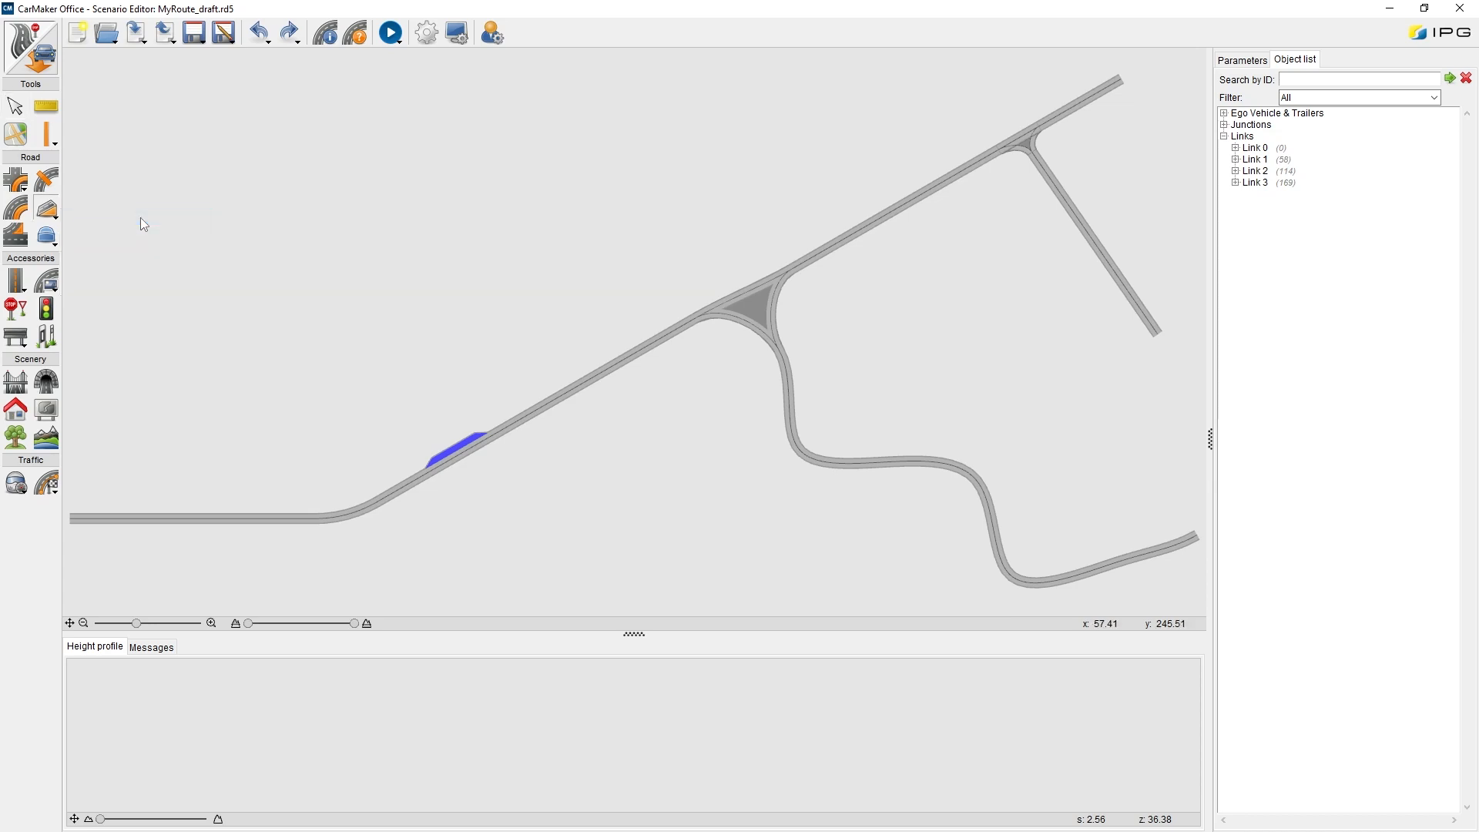
middle_click_drag(731, 428, 575, 330)
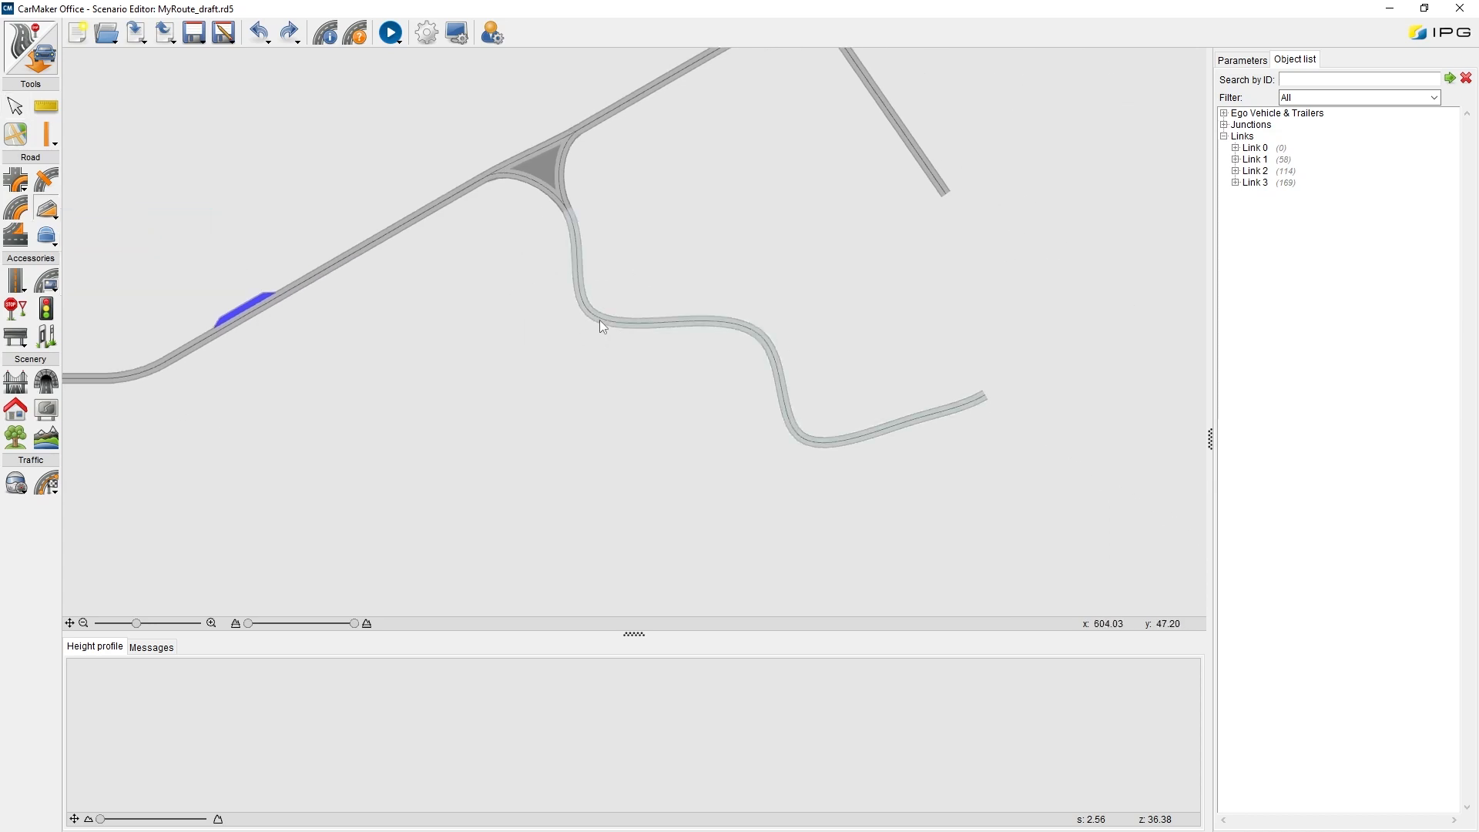
left_click(599, 321)
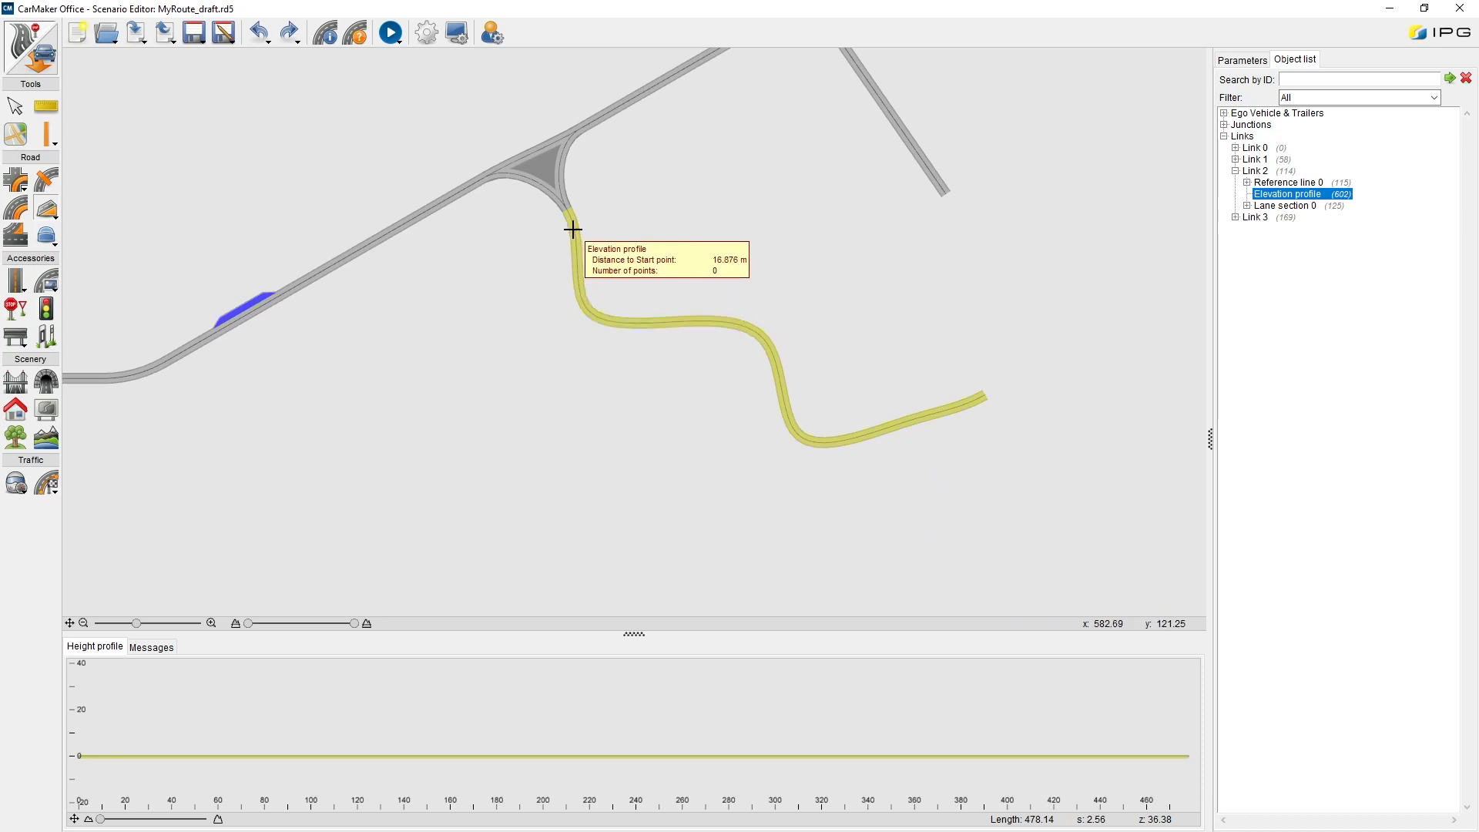
left_click(662, 323)
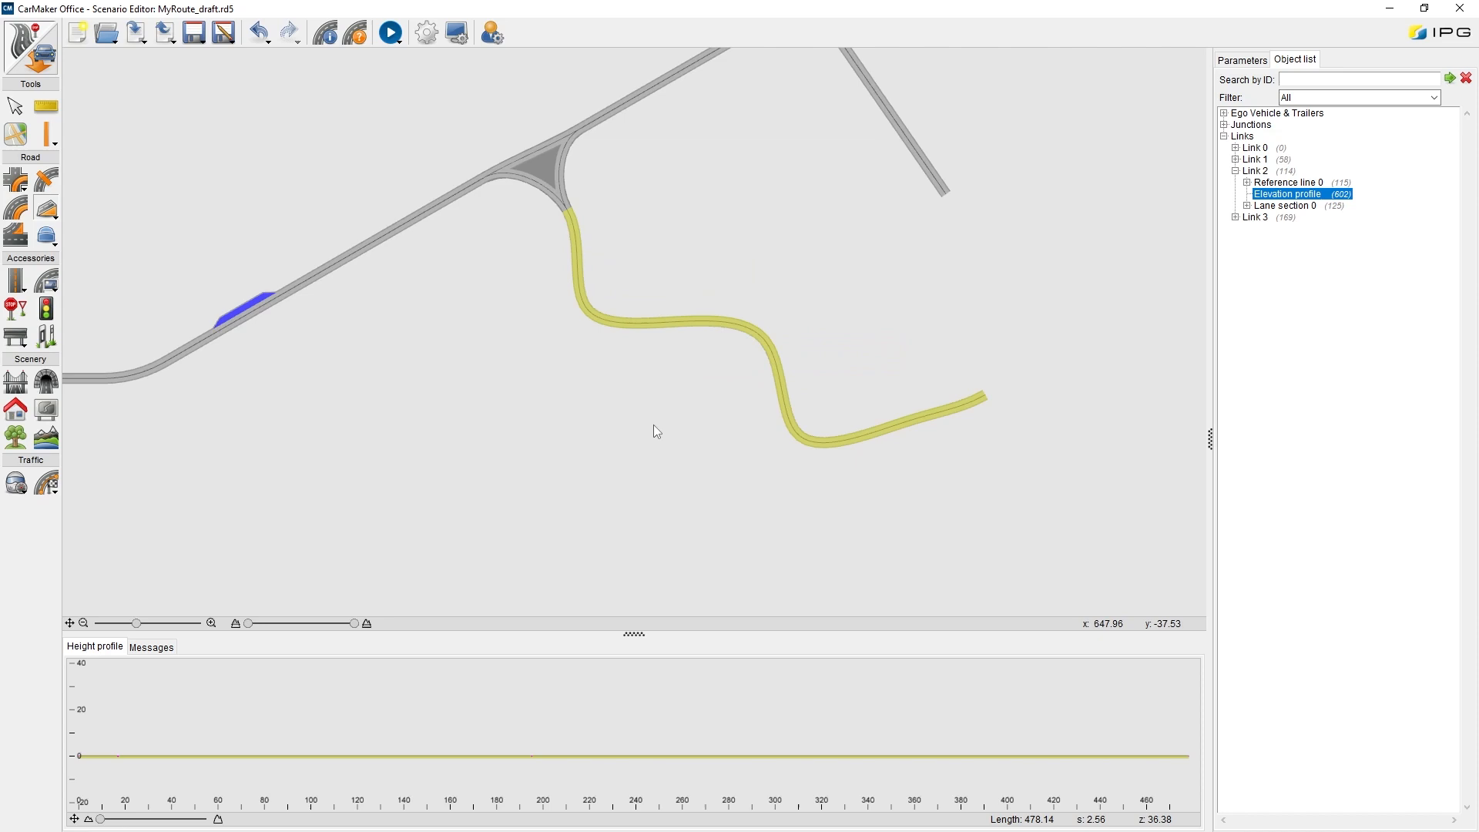
scroll(653, 424, "up", 3)
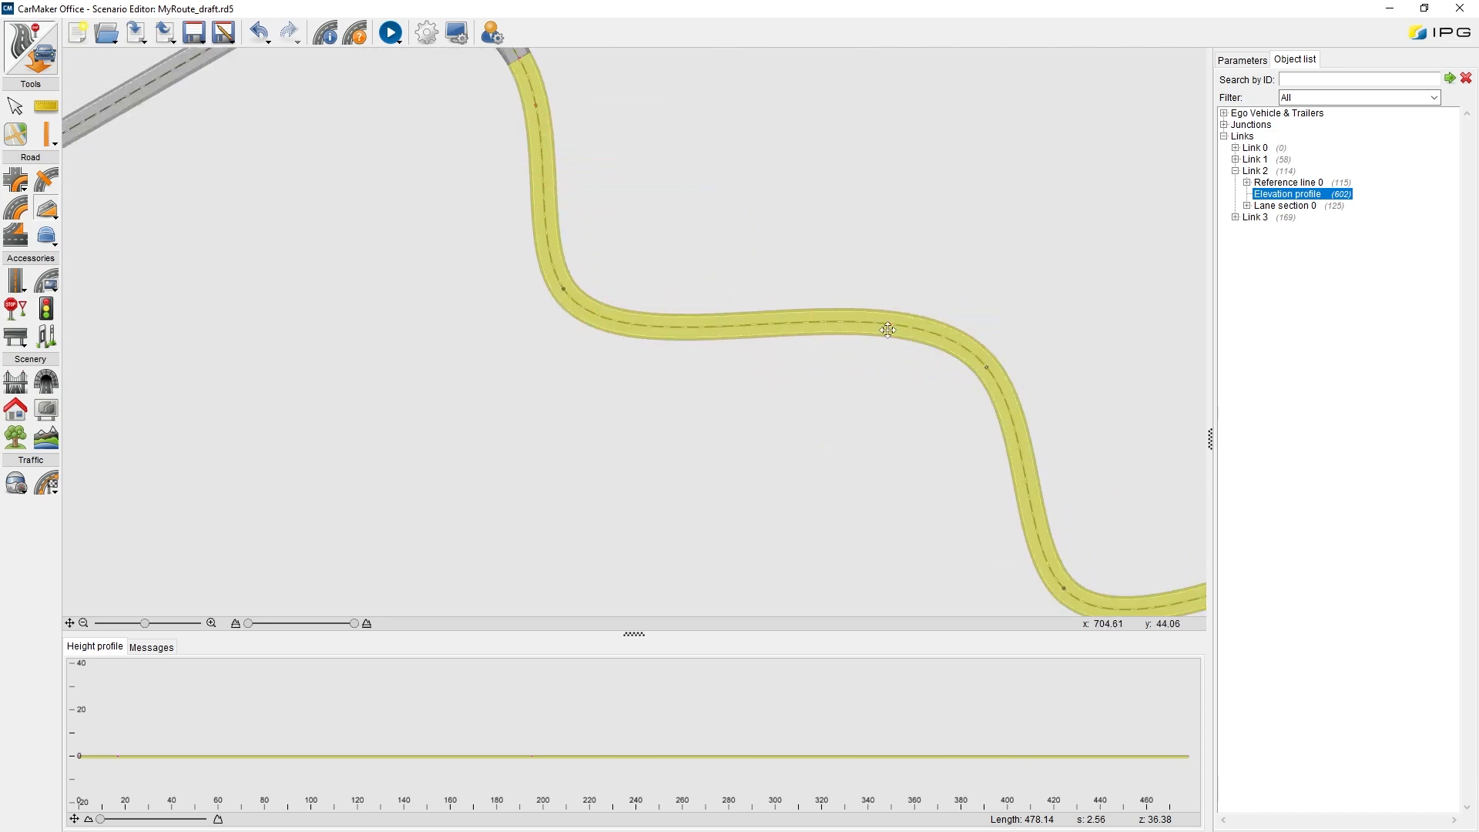
Set point 1 offset 0 and point 2 to the End point with offset 0 and height 20 m
left_click(1243, 59)
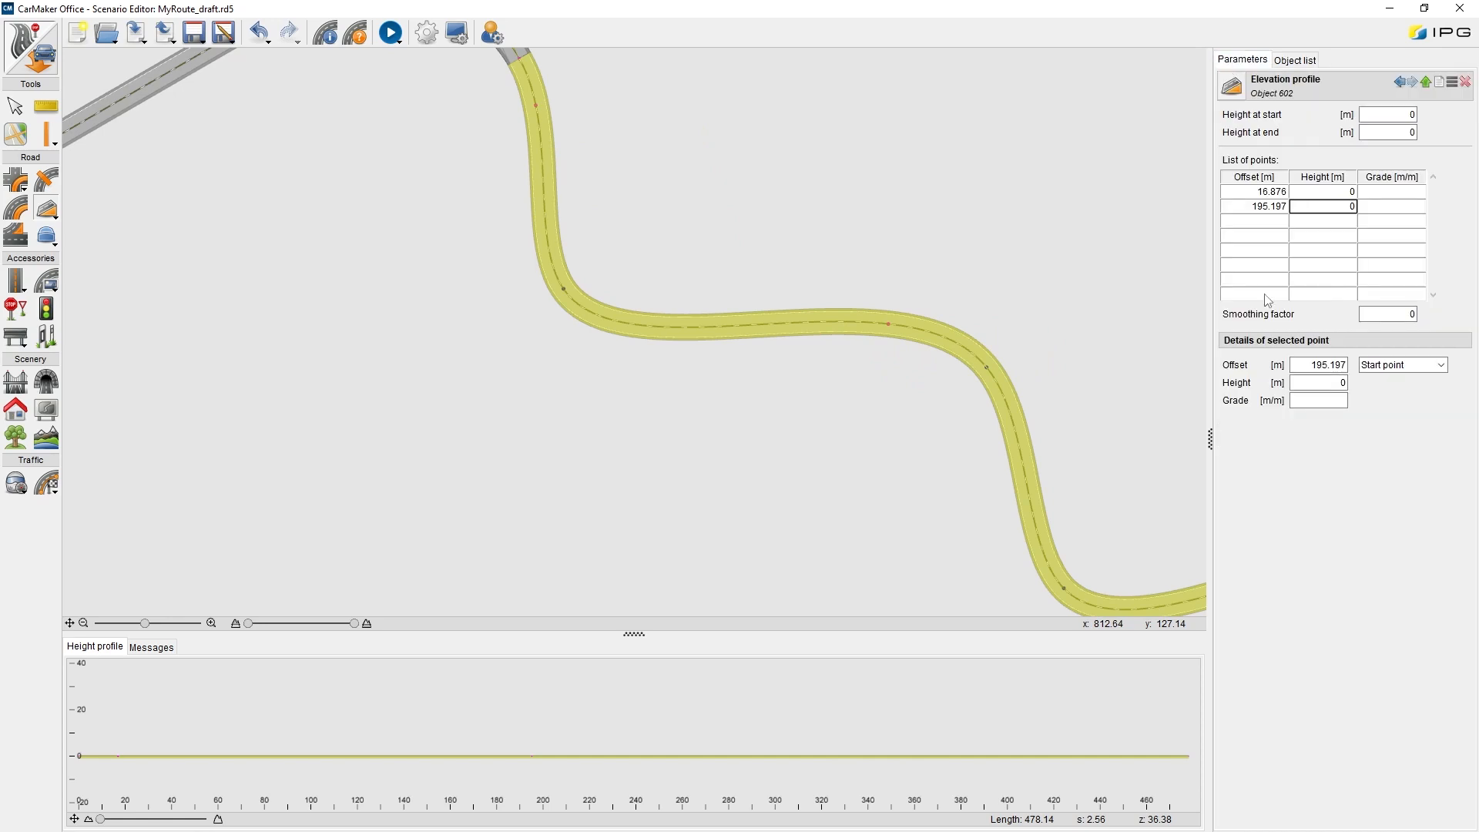
double_click(1265, 191)
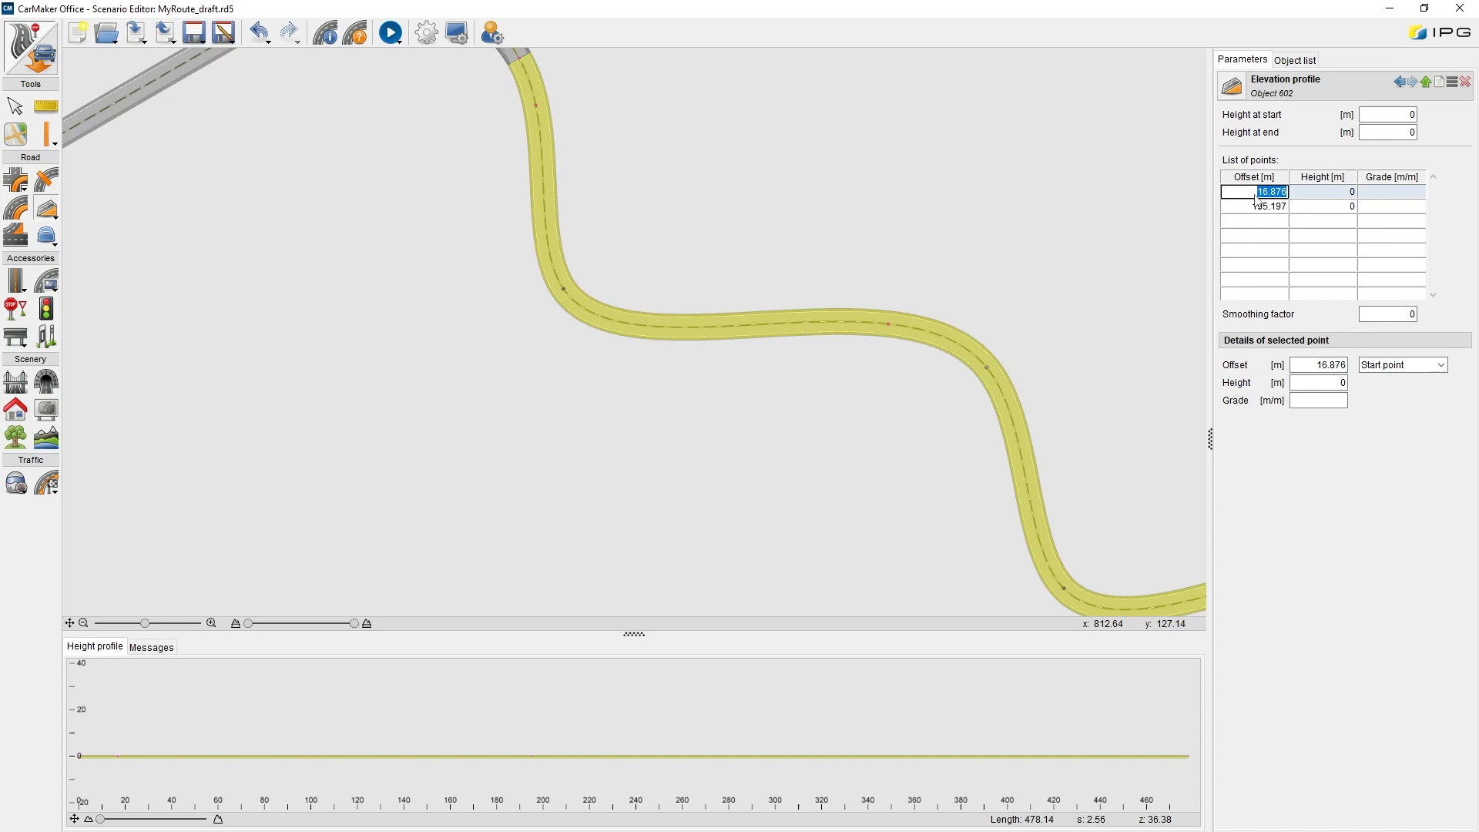
type("0")
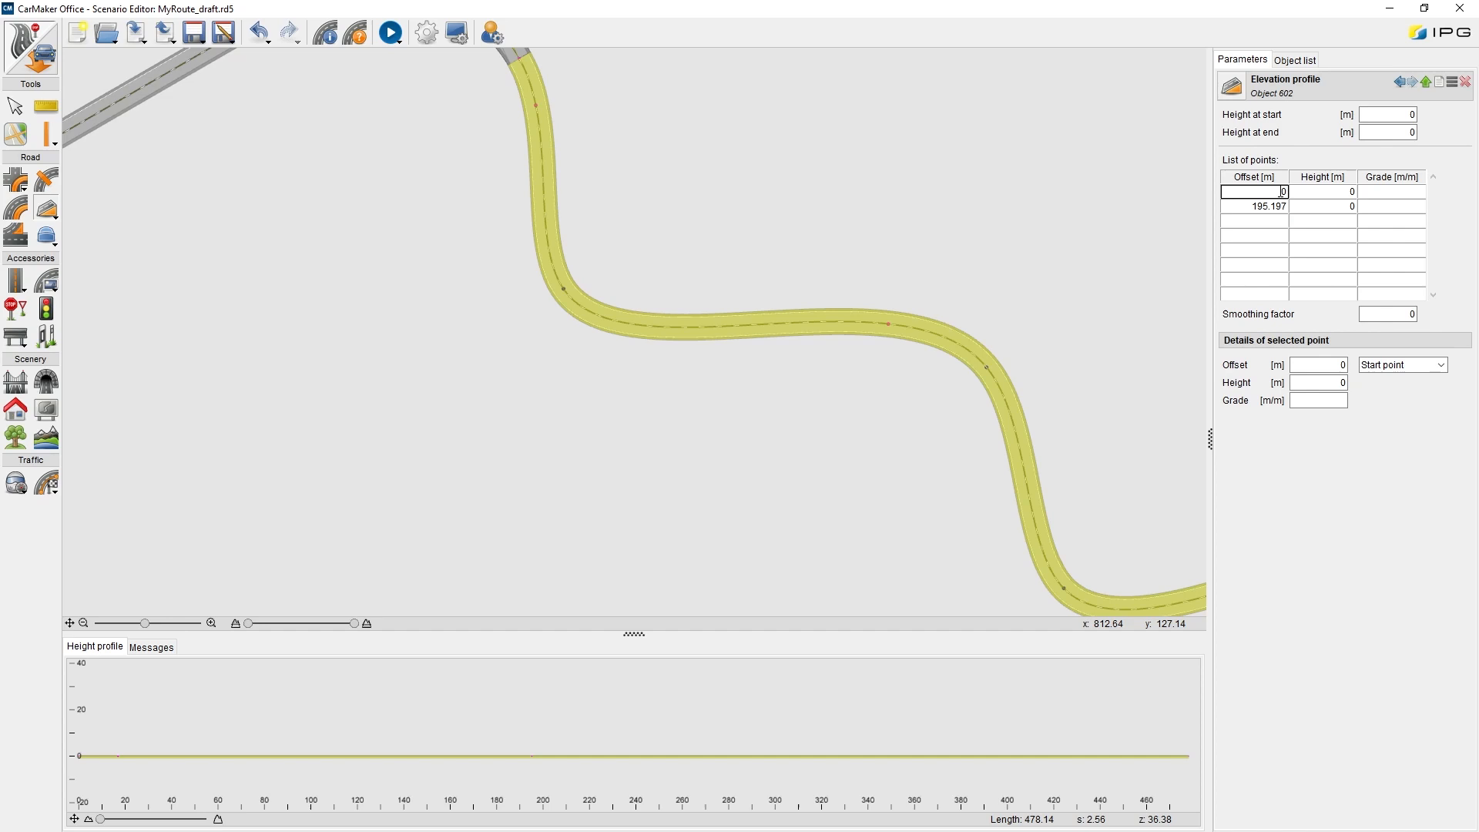
double_click(1262, 208)
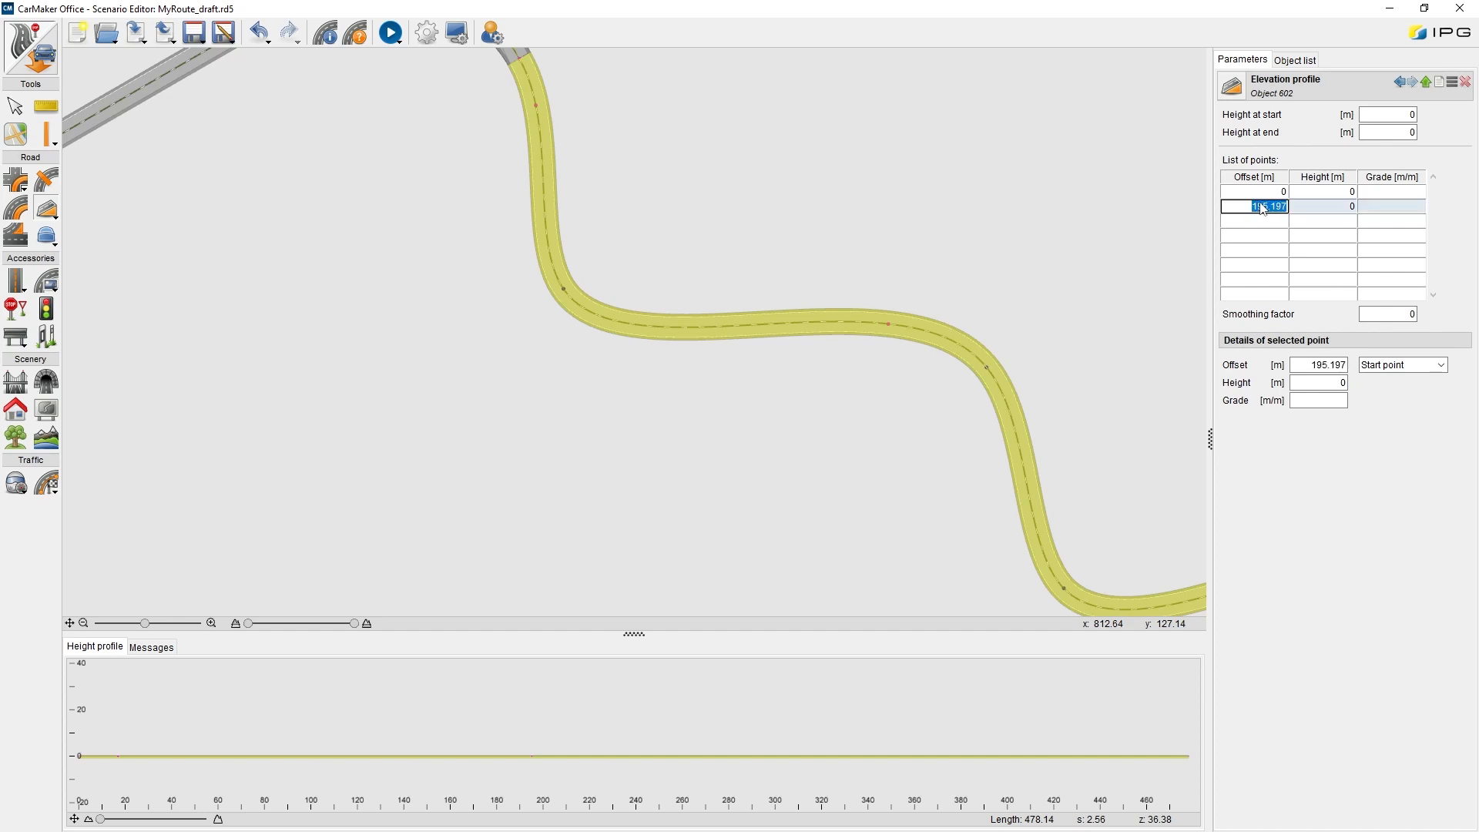
left_click(1440, 365)
left_click(1411, 395)
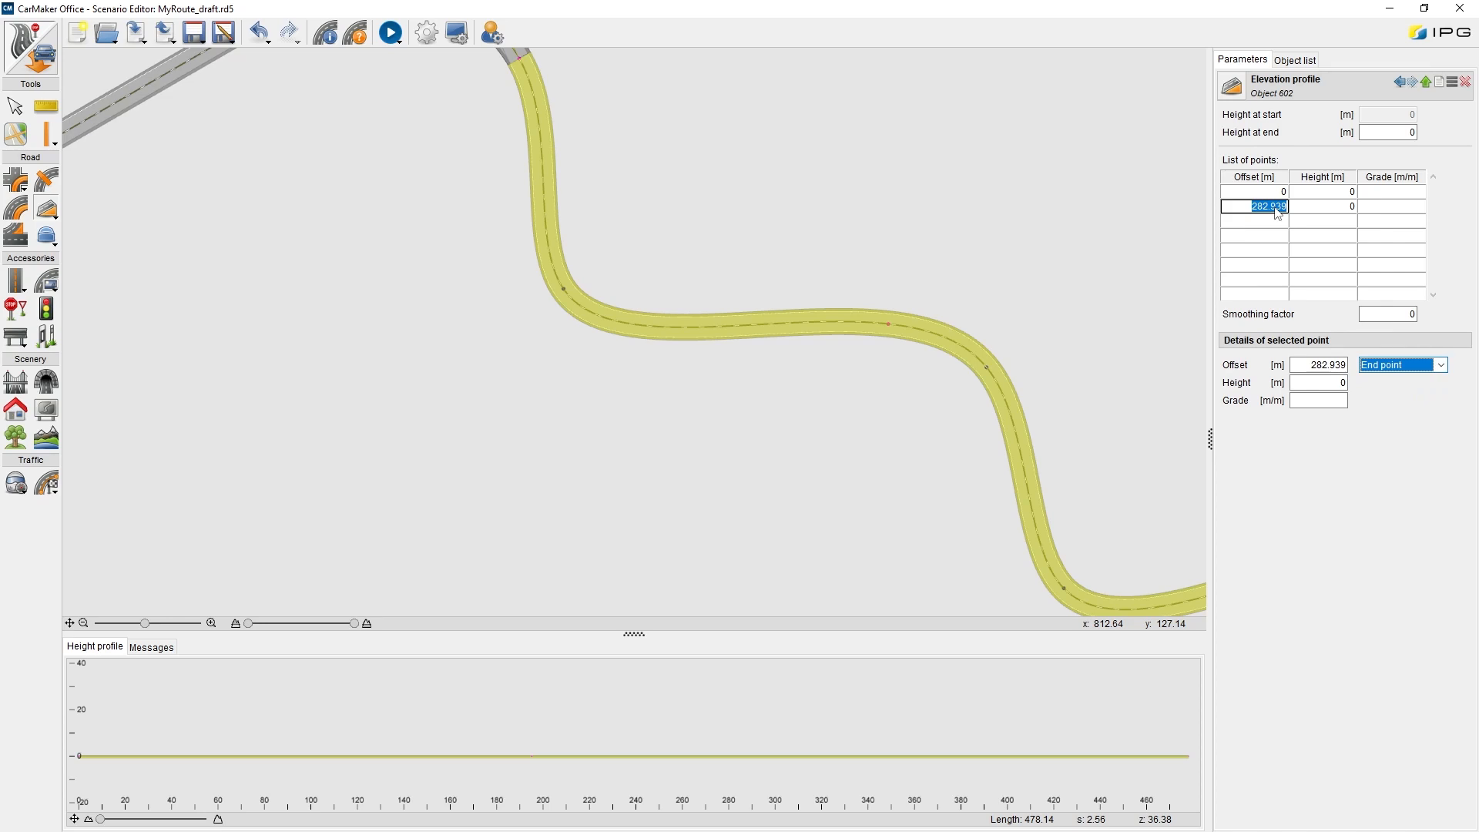
type("0")
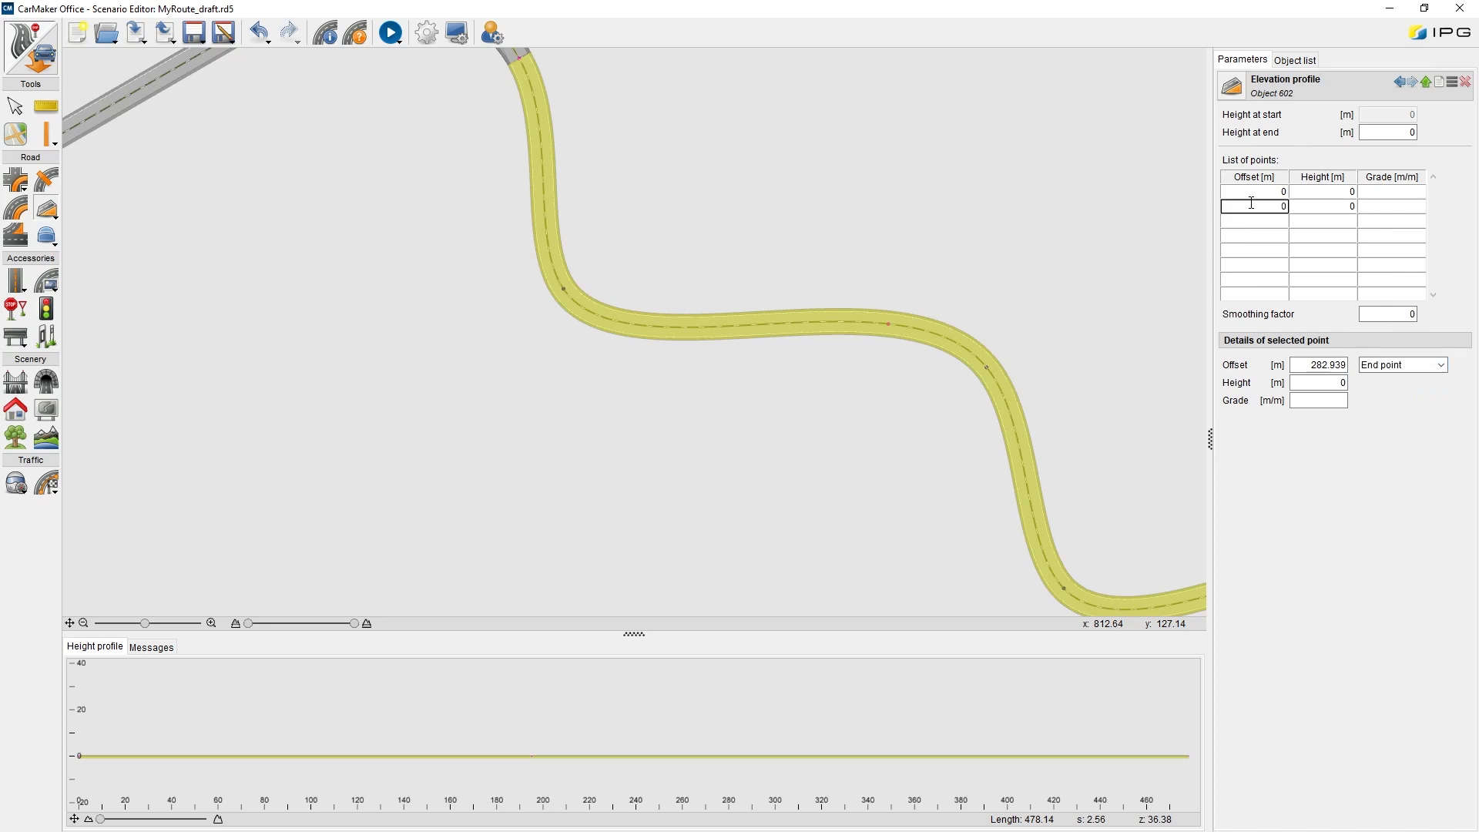
key("Return")
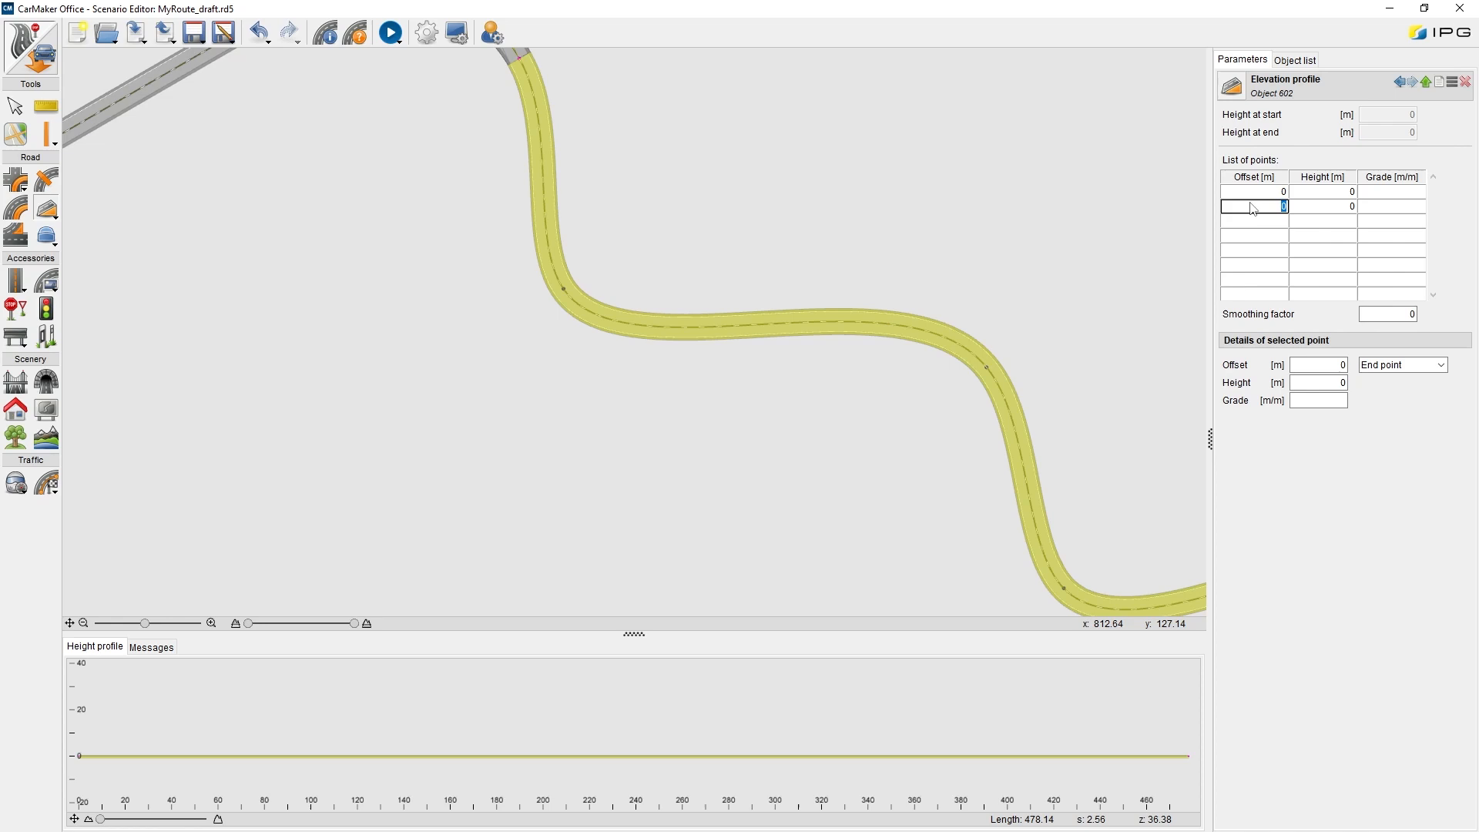
left_click(1343, 208)
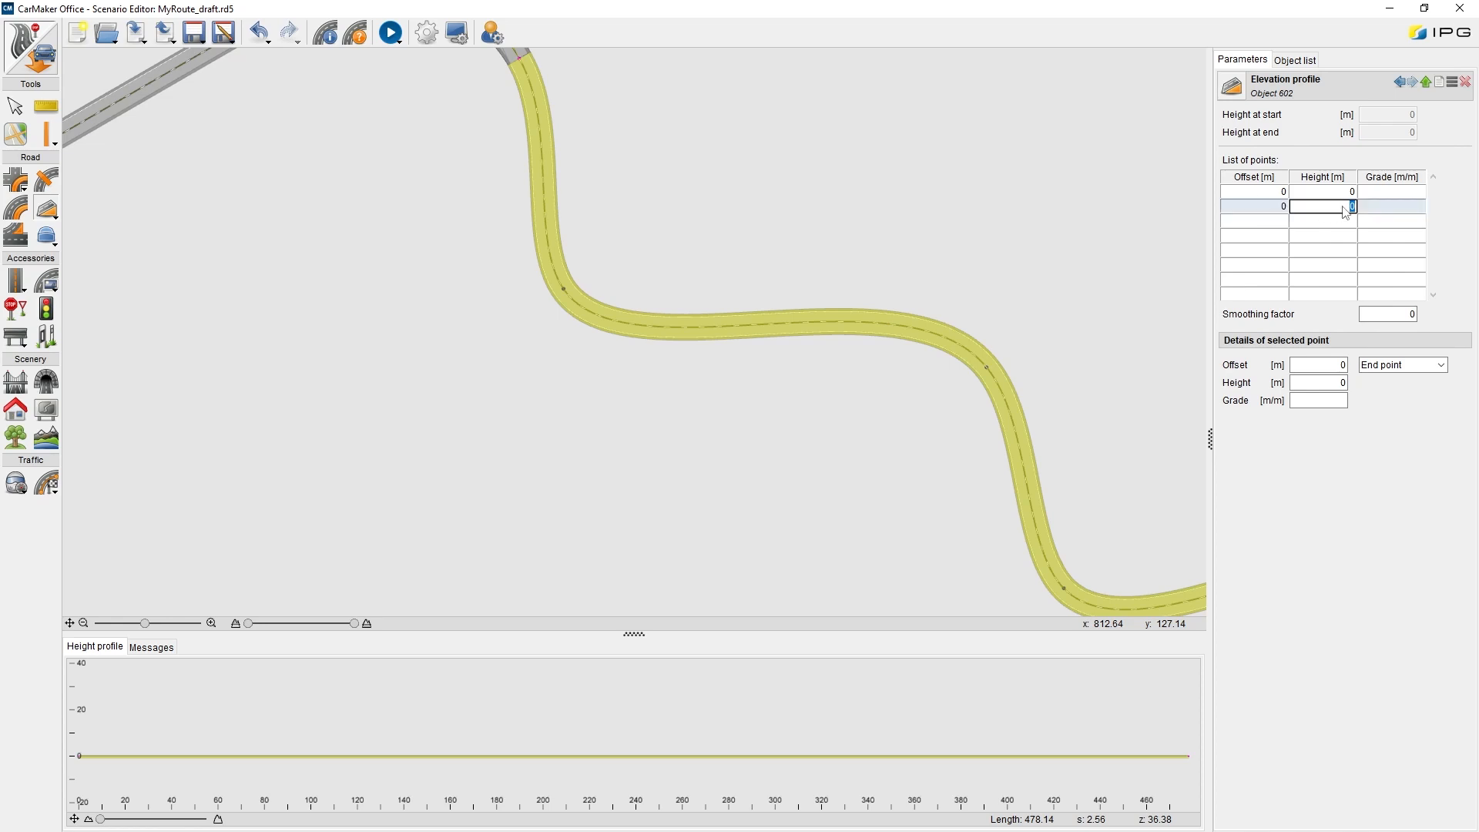
type("20")
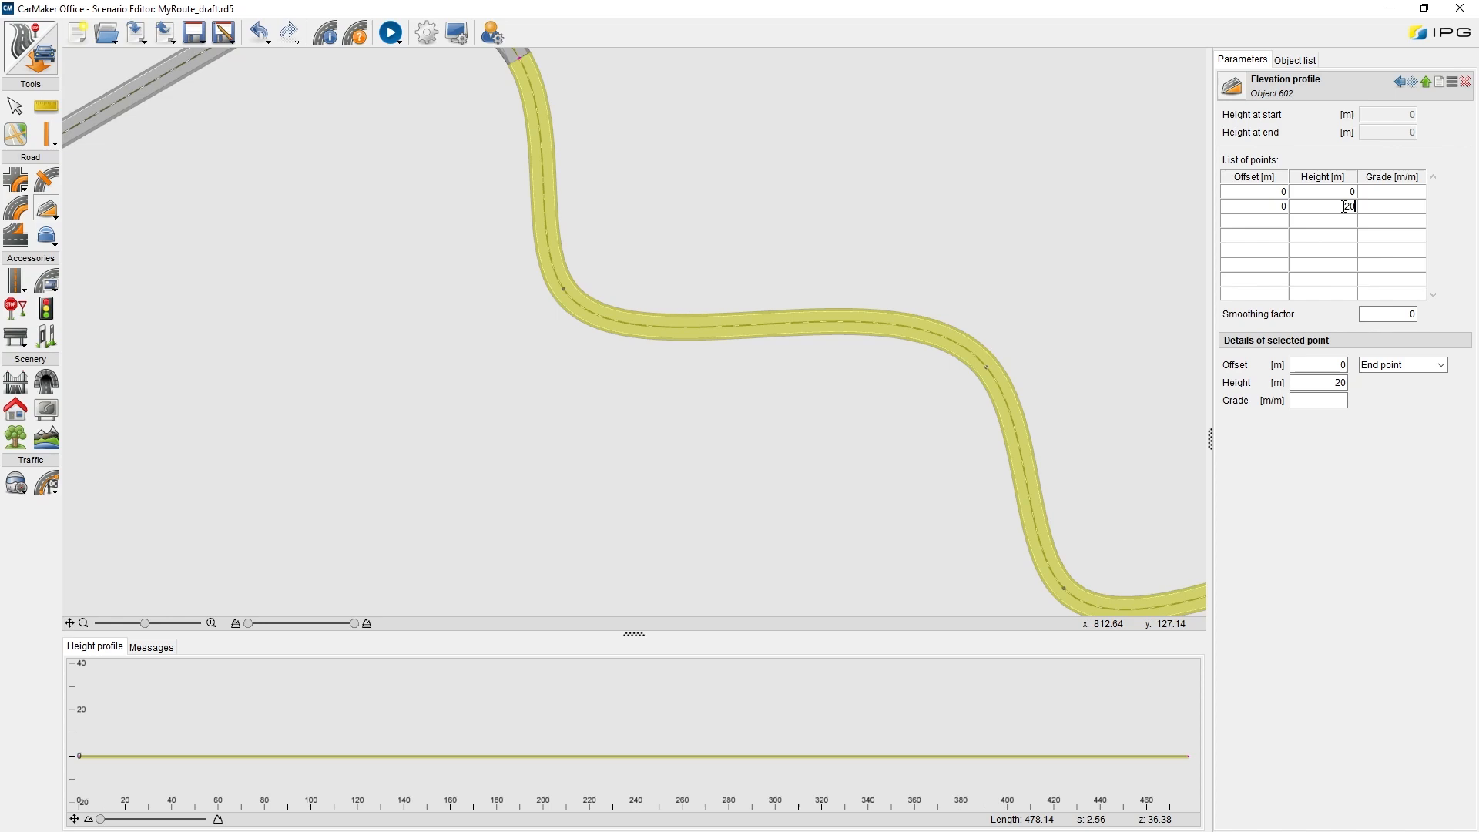
key("Return")
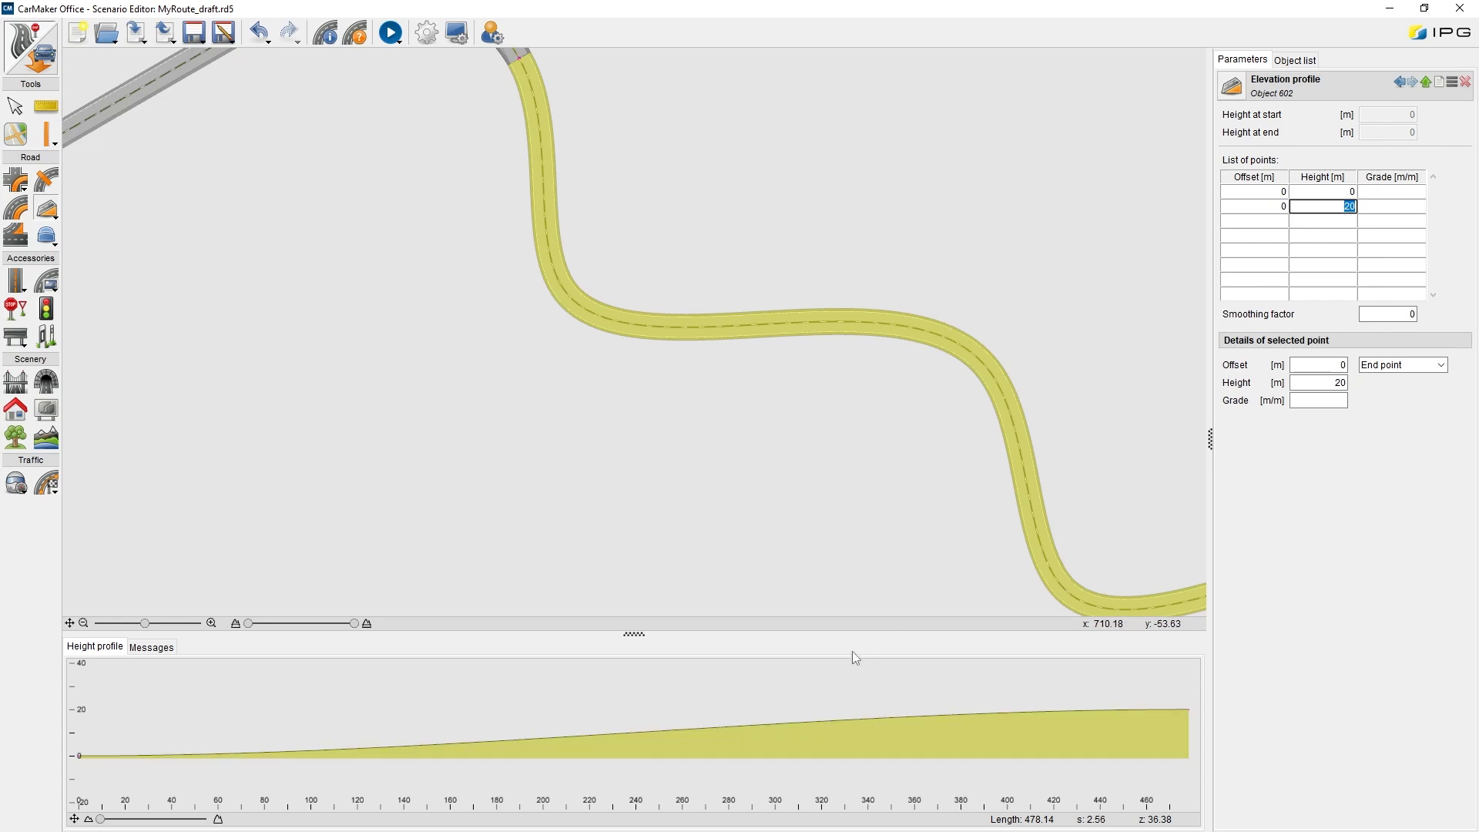
left_click_drag(835, 632, 836, 310)
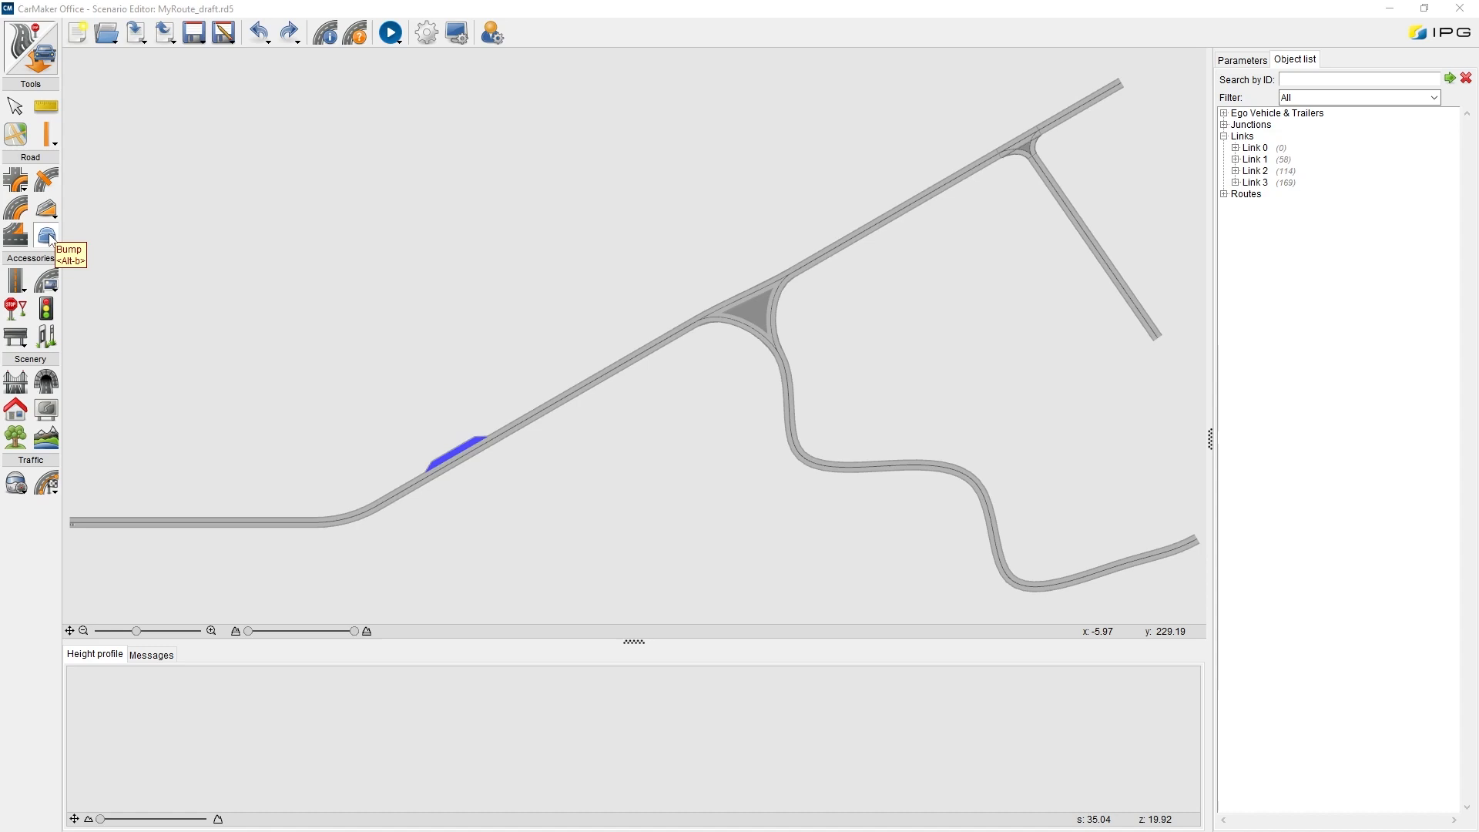
Place a Beam bump on Link 0 beside the blue parking area
left_click(51, 239)
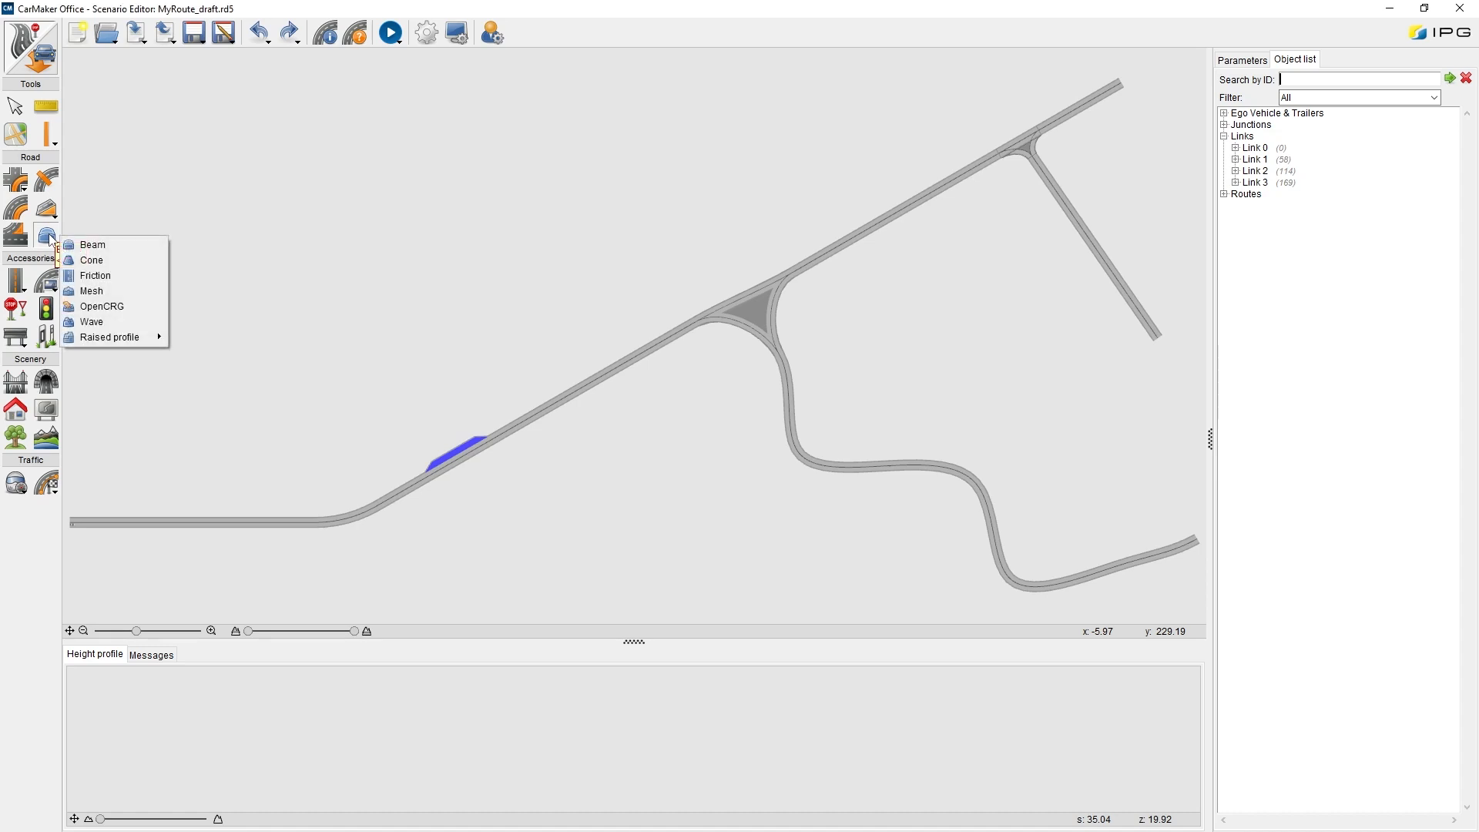
left_click(98, 245)
scroll(445, 453, "up", 5)
scroll(479, 312, "down", 2)
scroll(513, 261, "down", 1)
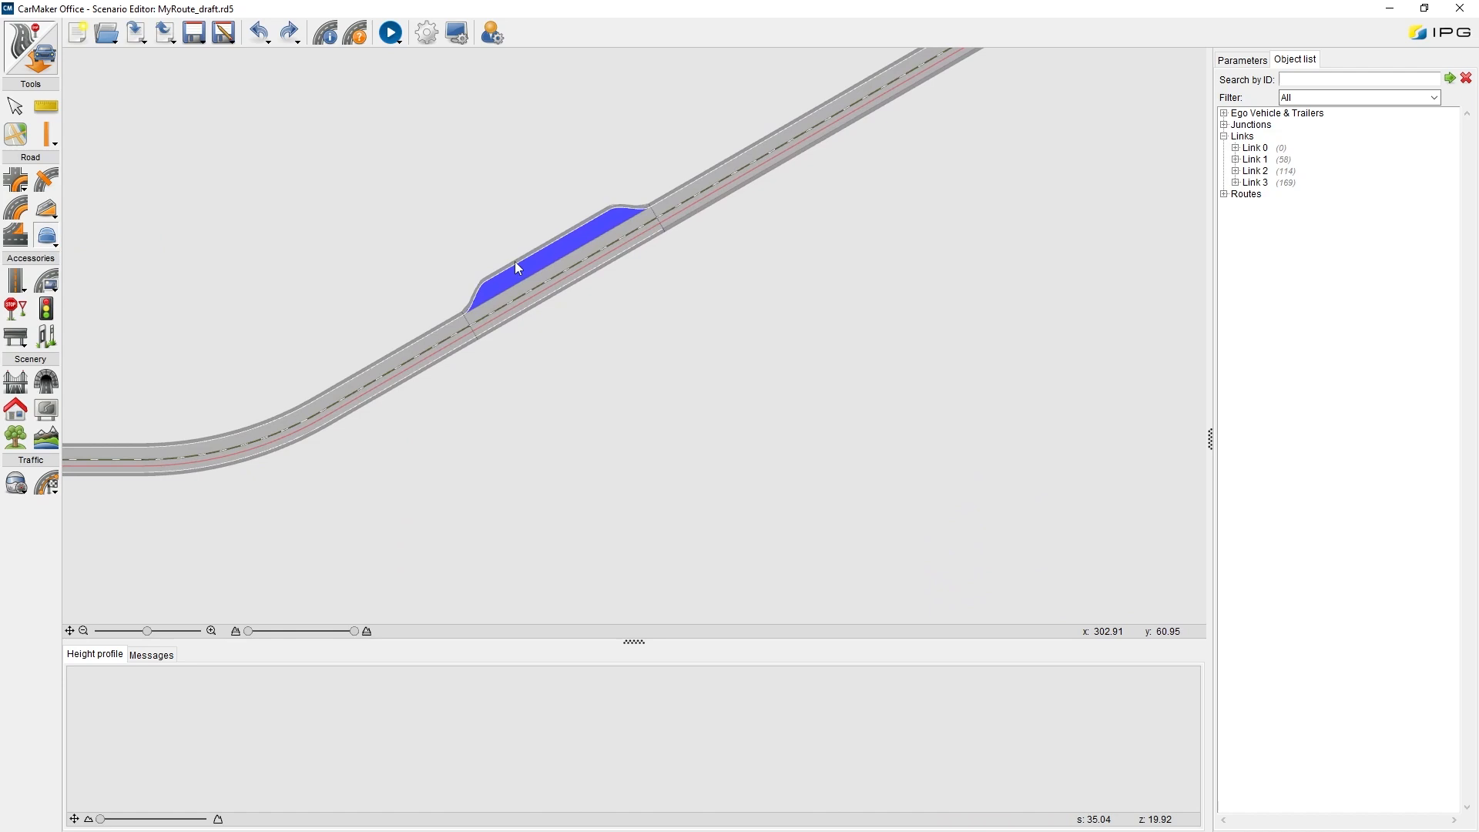
scroll(514, 262, "up", 3)
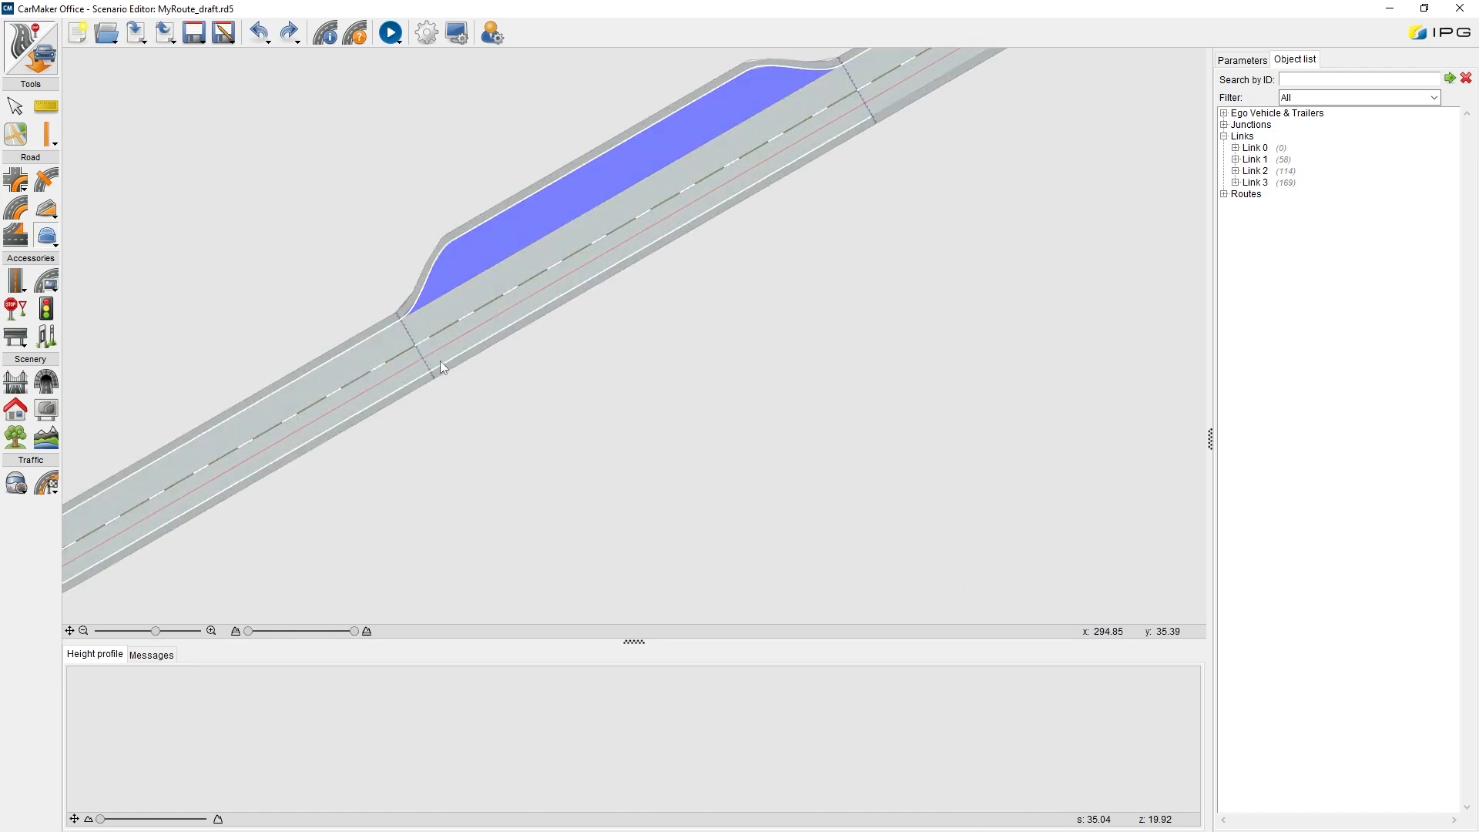
left_click(406, 373)
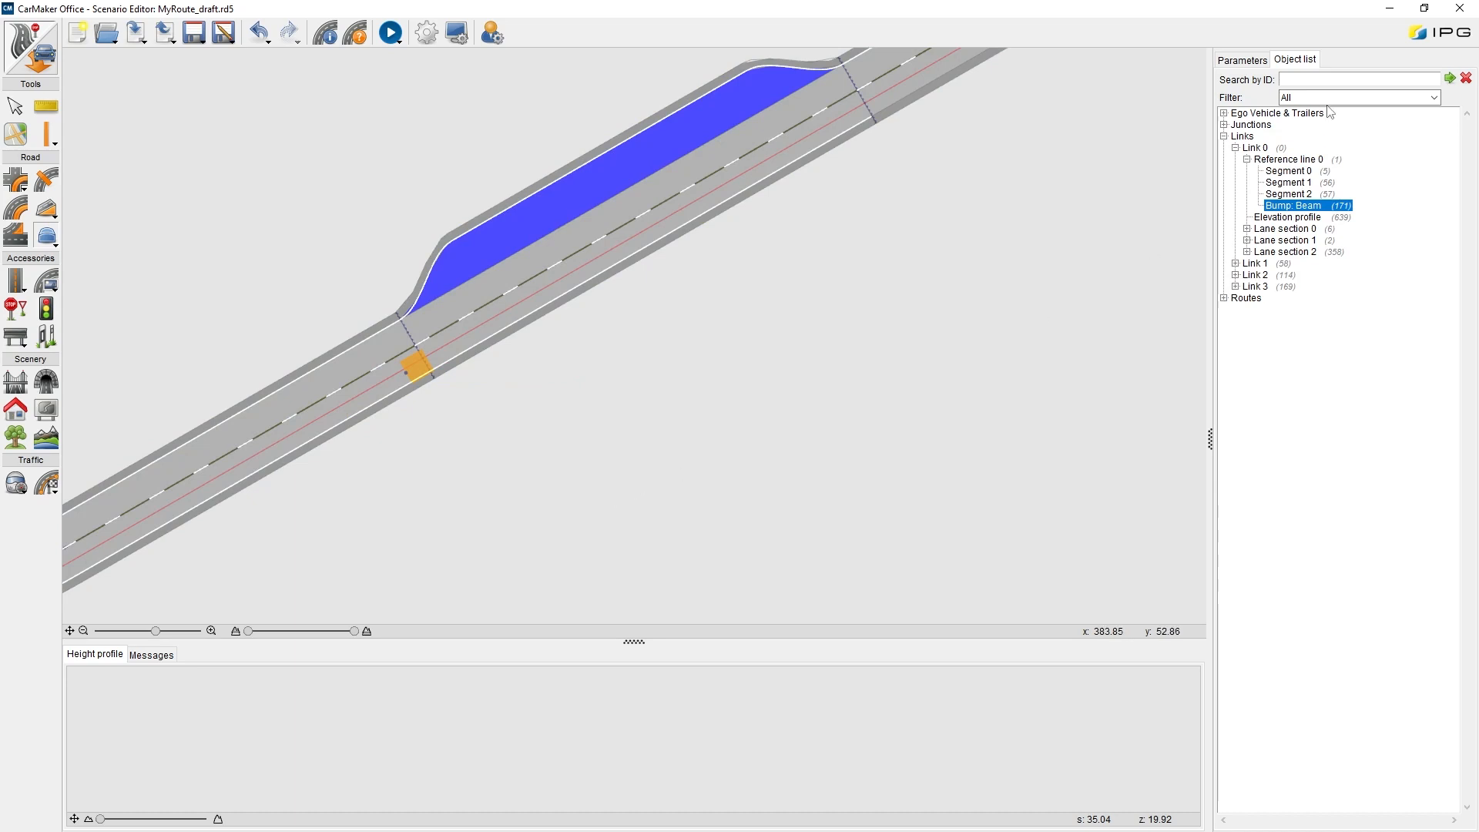
Set the beam's start offset to 300 m and lateral offset 0 from Lane 0 right
left_click(1245, 60)
left_click(1310, 114)
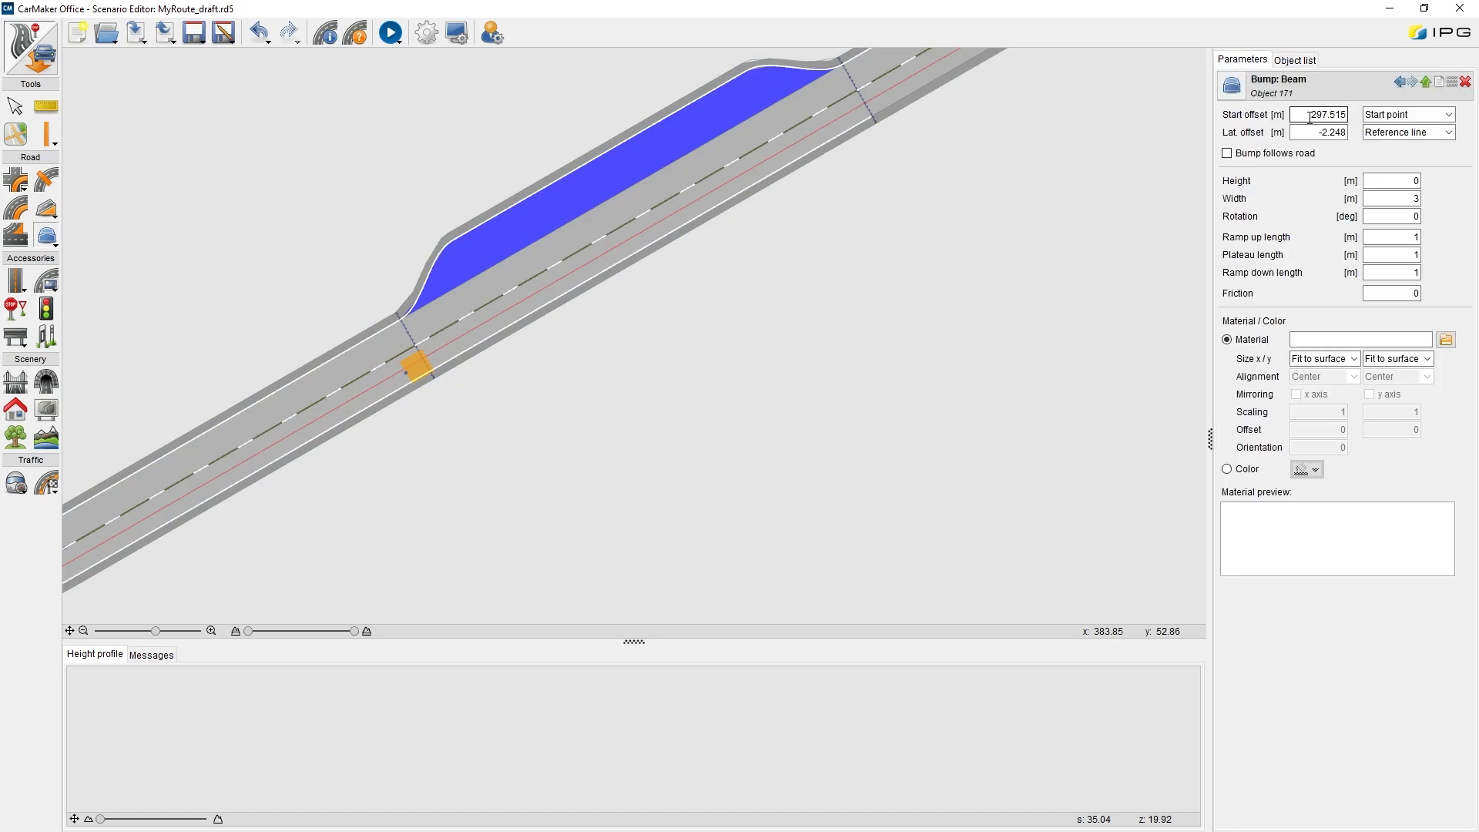
double_click(1310, 115)
type("300")
key("Return")
left_click(1446, 133)
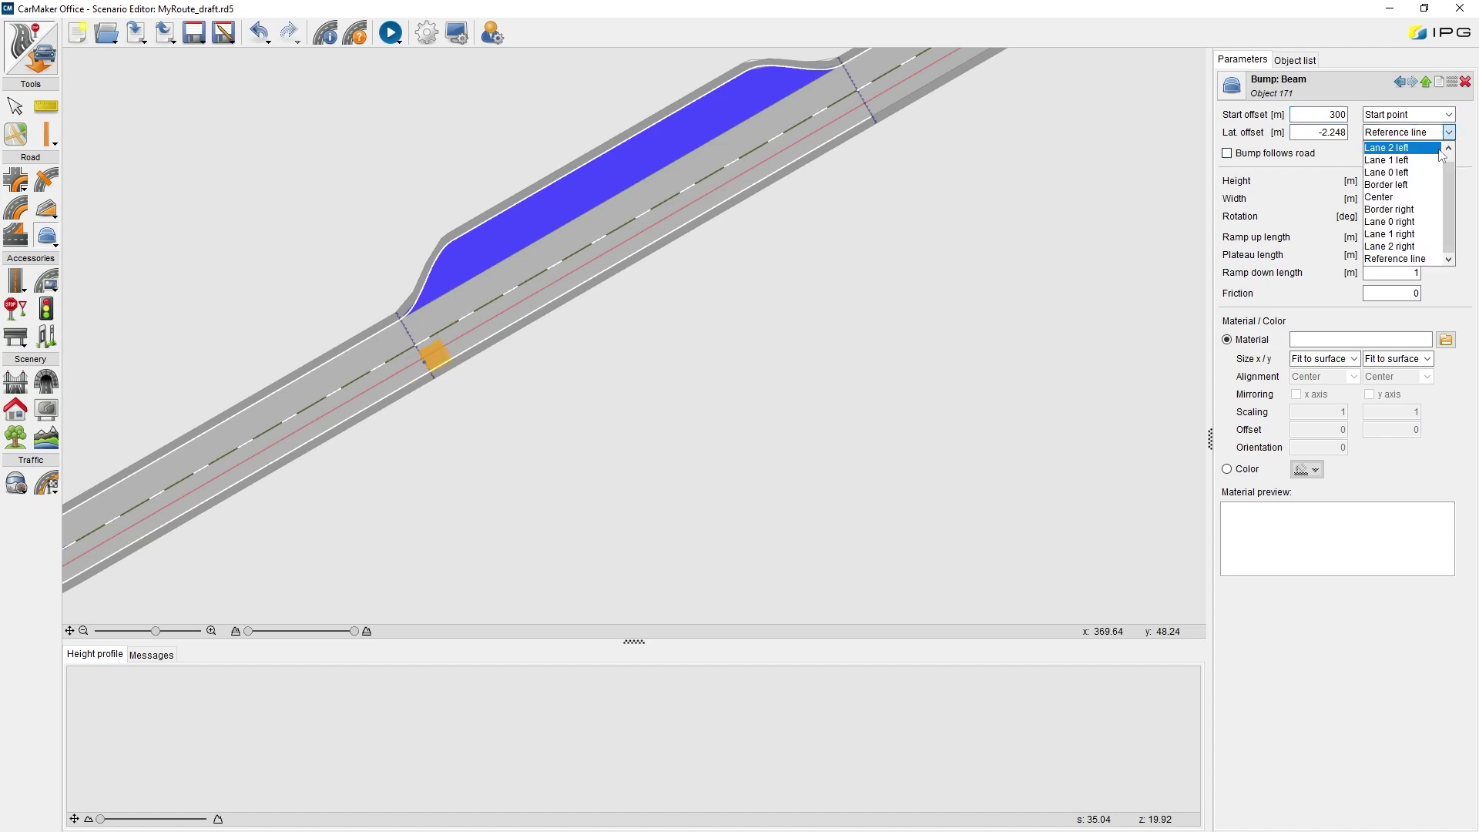
left_click(1415, 222)
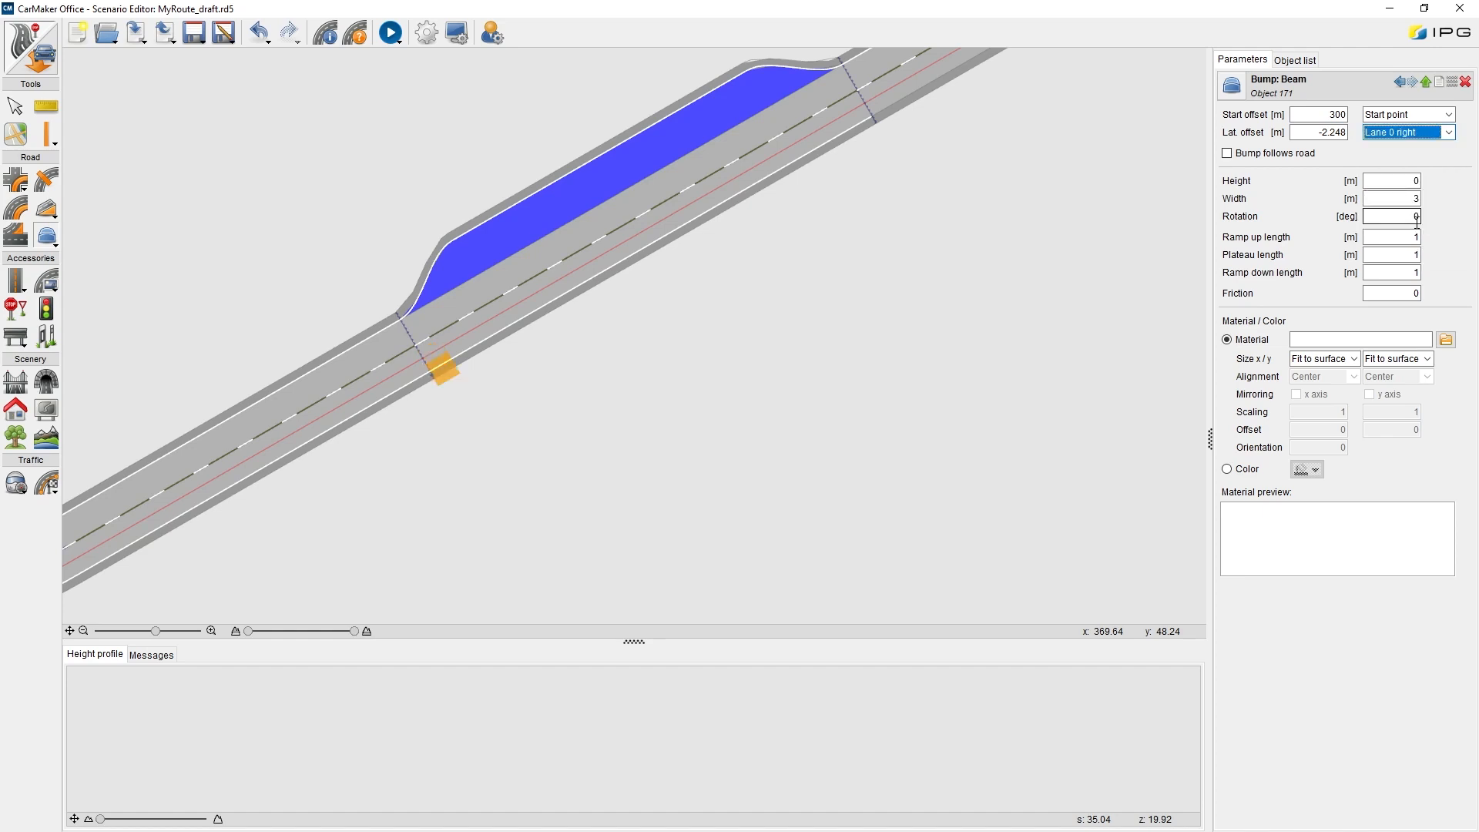
left_click(579, 265)
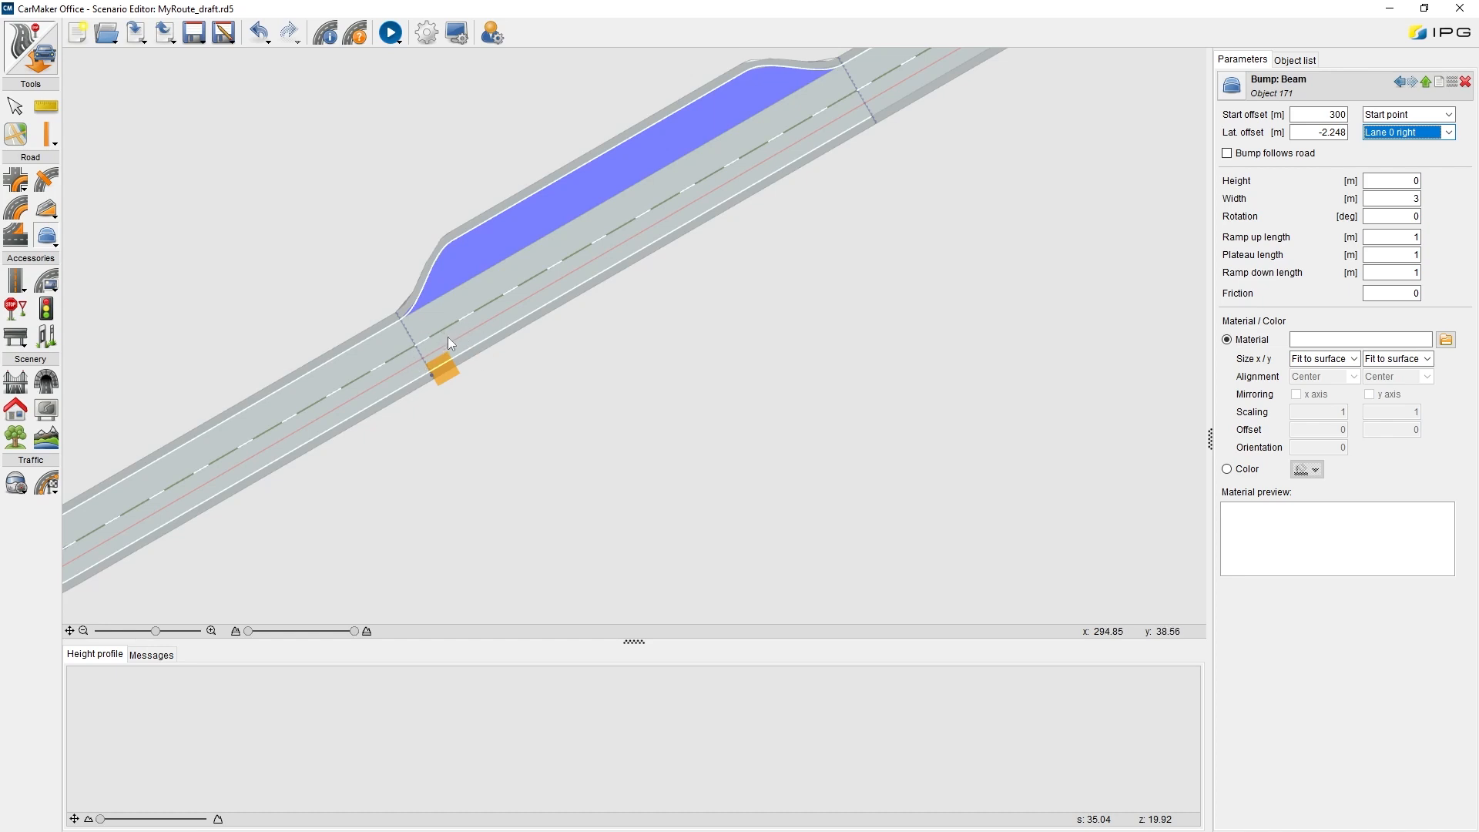
double_click(1326, 131)
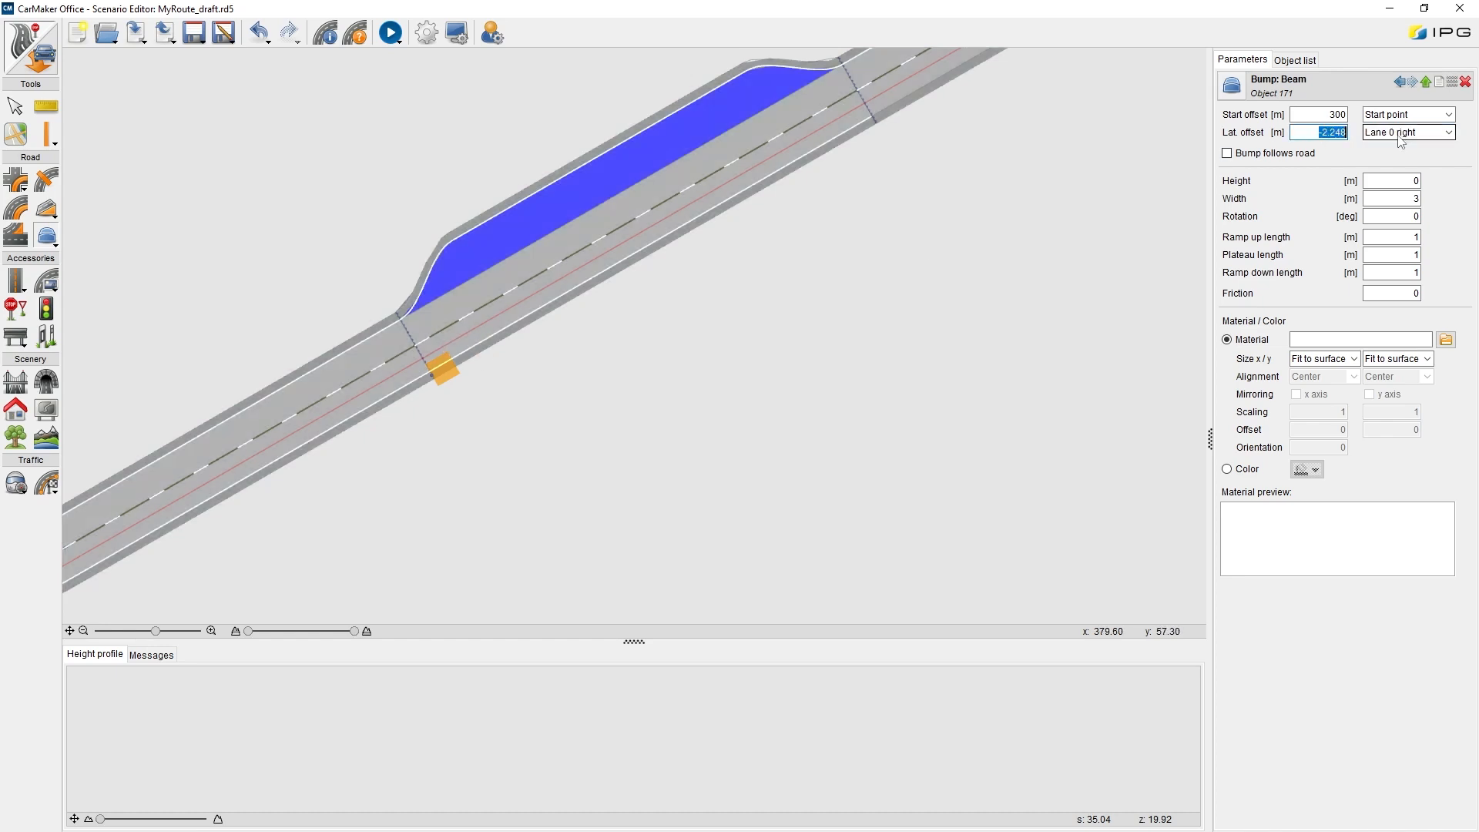
type("0")
left_click(428, 347)
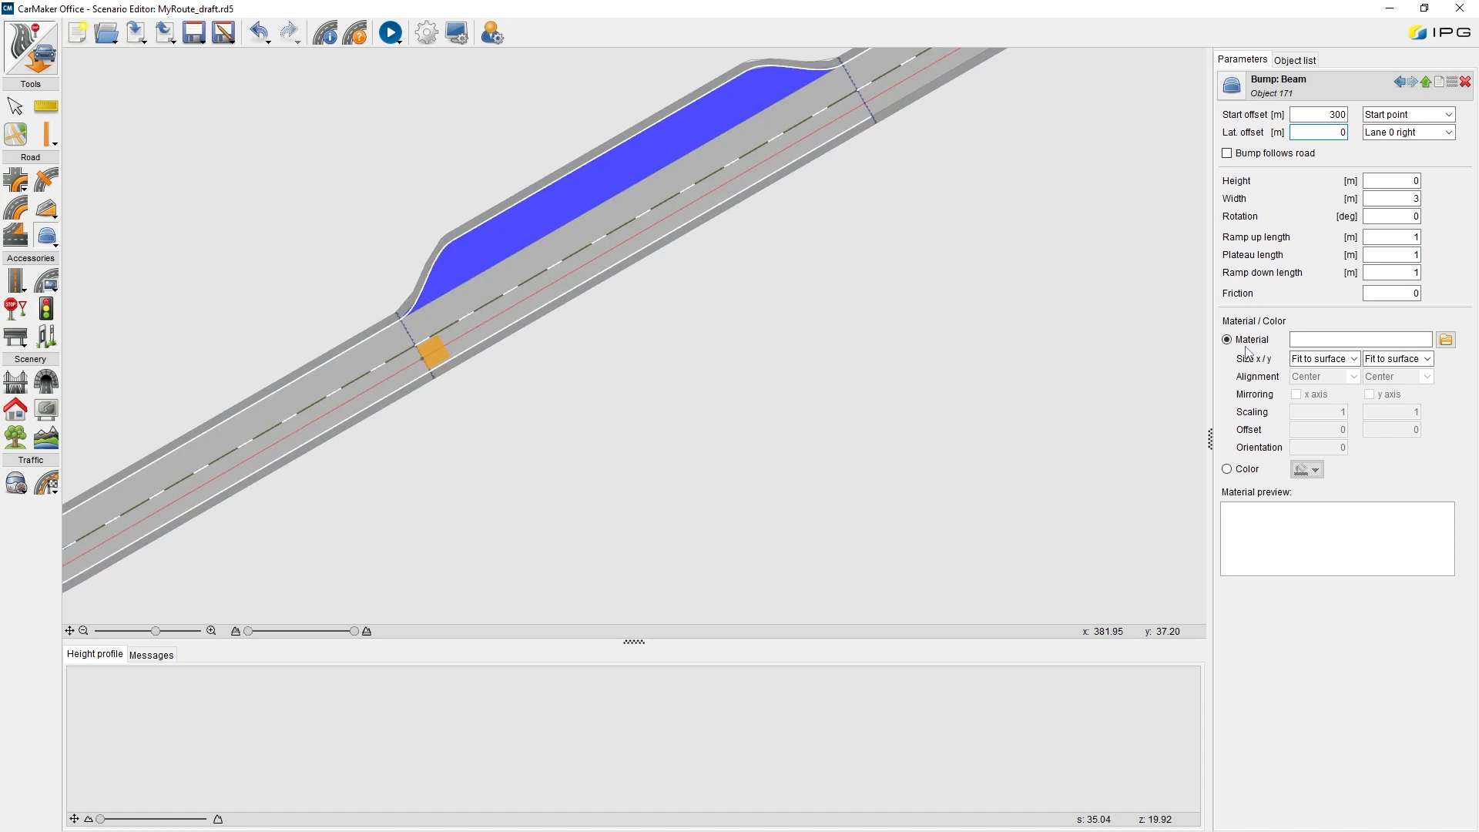
Make the beam 3.5 m wide and 0.1 m high
left_click_drag(1398, 199, 1429, 202)
type("3.5")
double_click(1417, 181)
type("0.1")
Assign Textures > Ground > SleepingPoliceman_01.png as the beam's material image
left_click(1447, 341)
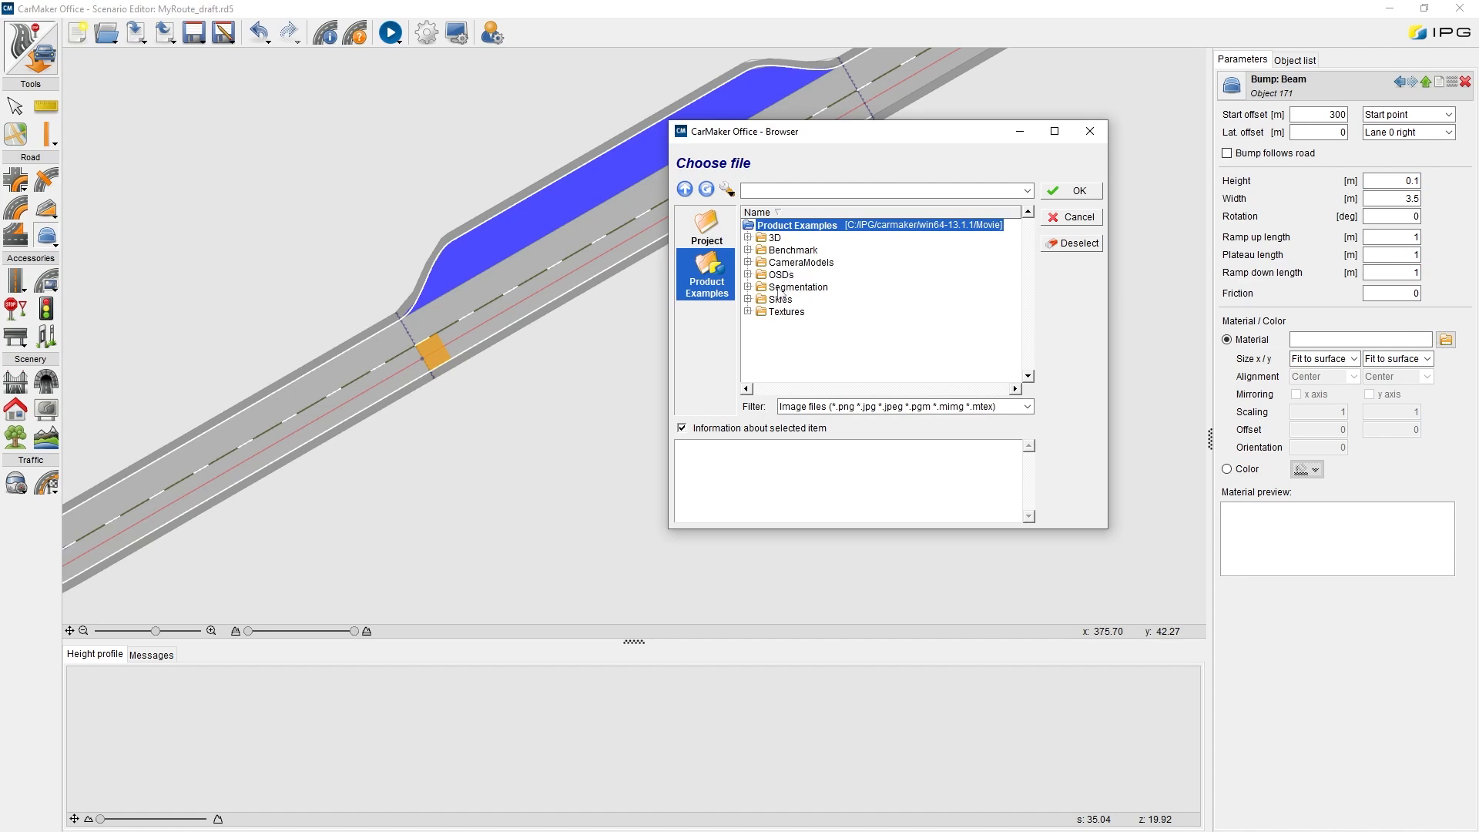
double_click(751, 312)
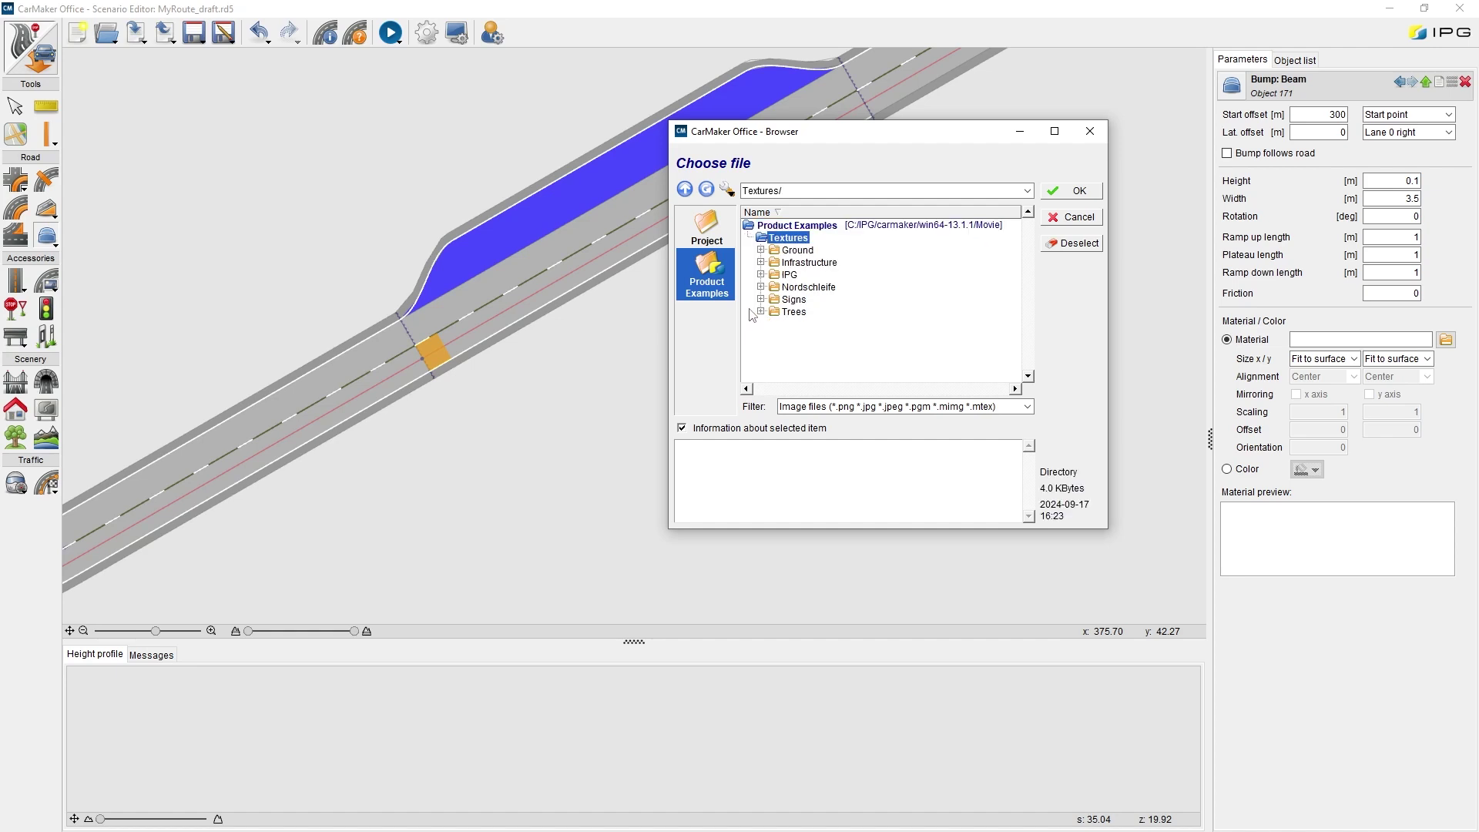
left_click(760, 249)
scroll(921, 297, "down", 5)
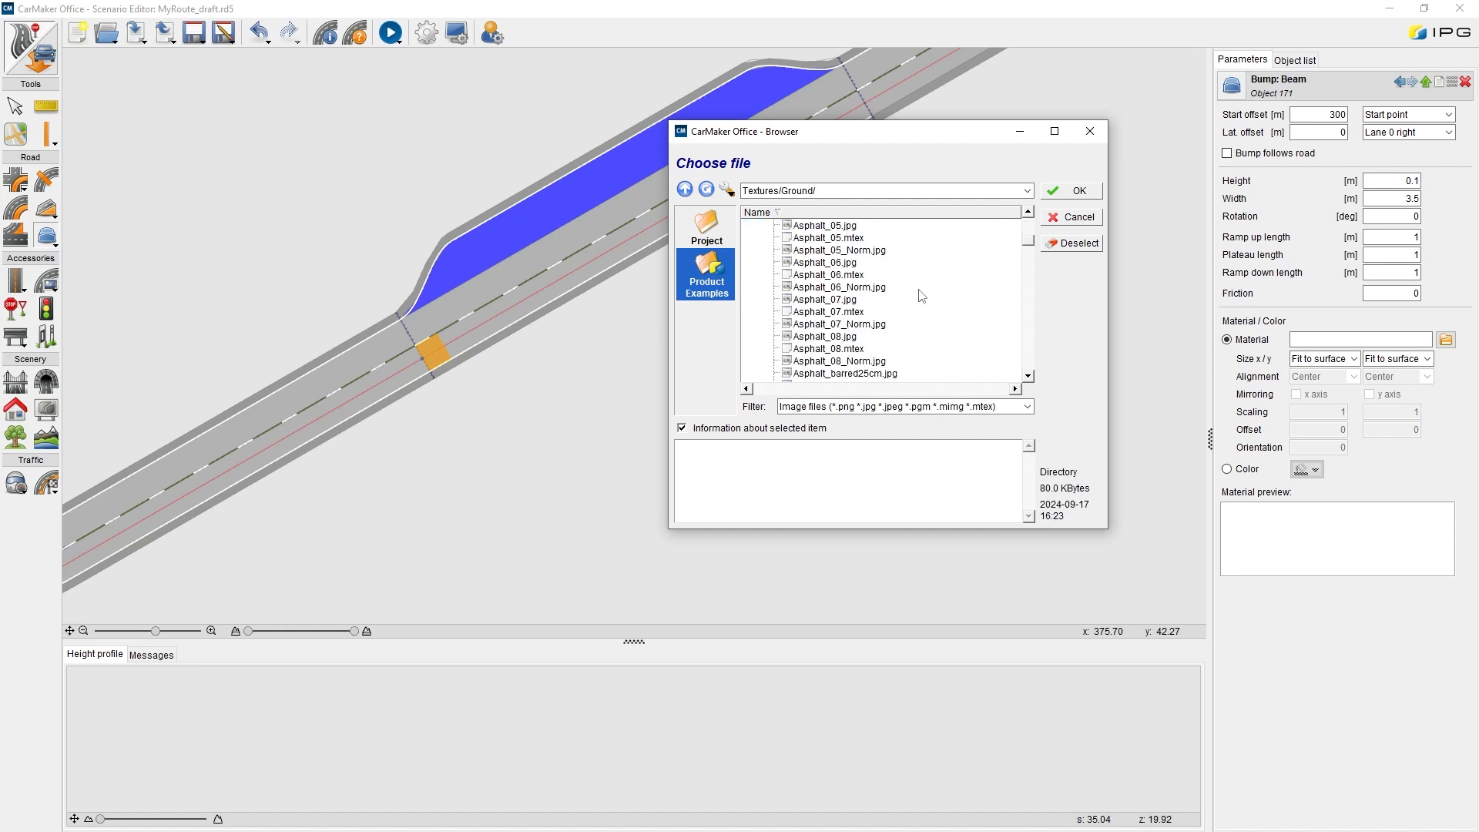
scroll(921, 296, "down", 4)
scroll(921, 295, "down", 4)
scroll(922, 296, "down", 4)
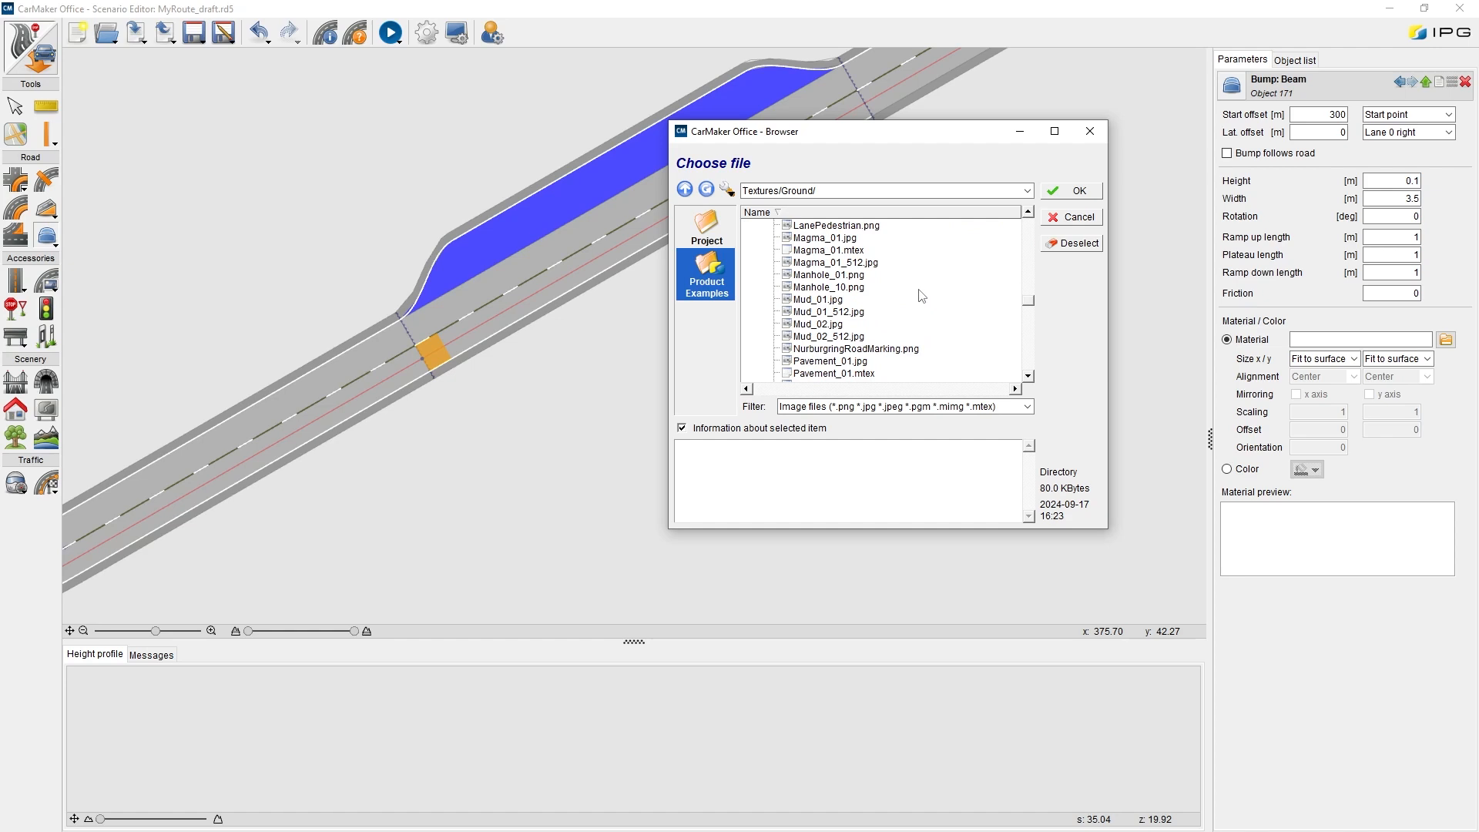
scroll(920, 296, "down", 3)
scroll(921, 296, "down", 4)
scroll(921, 296, "down", 3)
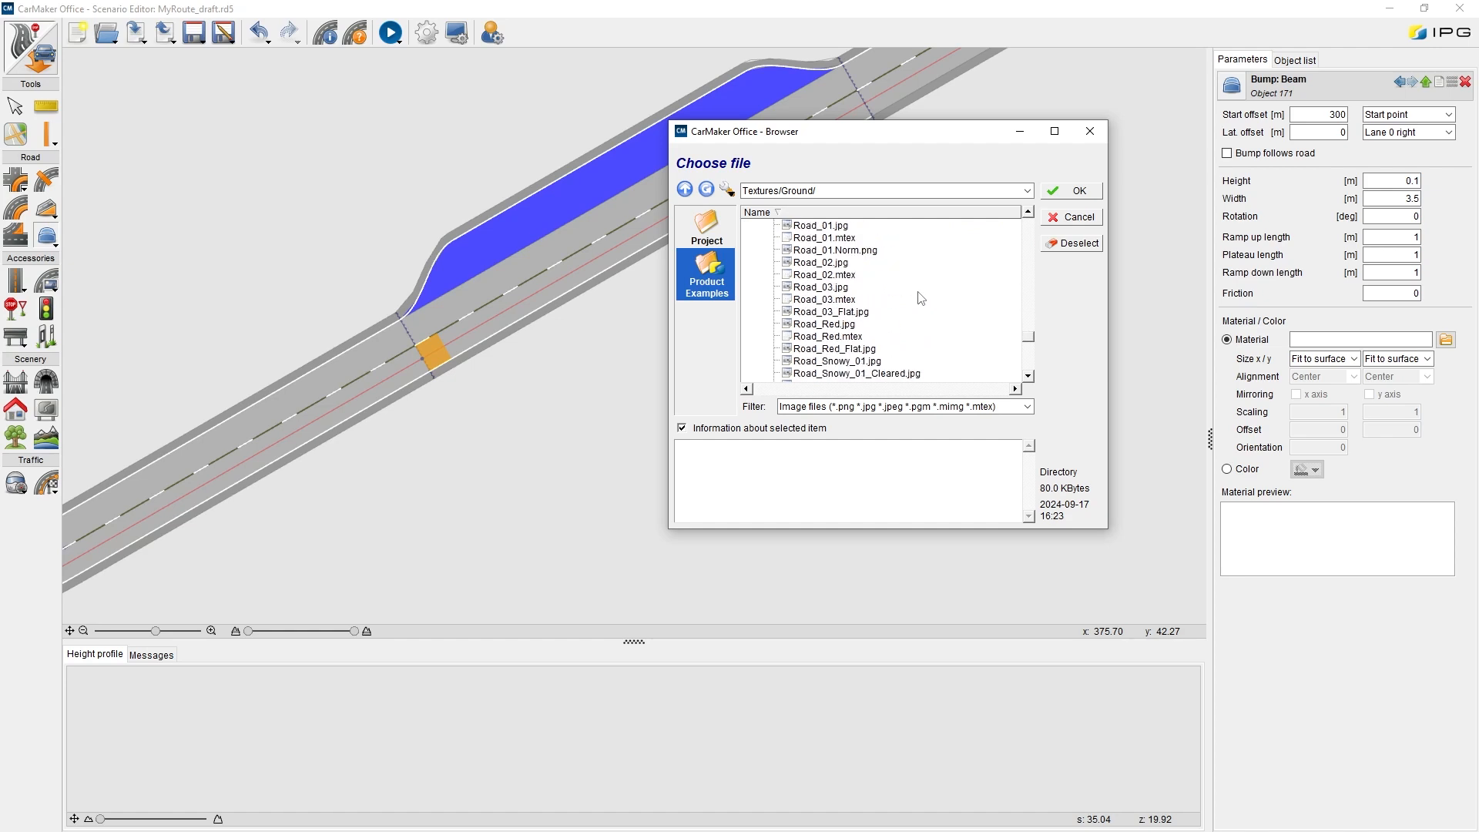
scroll(921, 296, "down", 3)
scroll(921, 296, "down", 3)
left_click(901, 337)
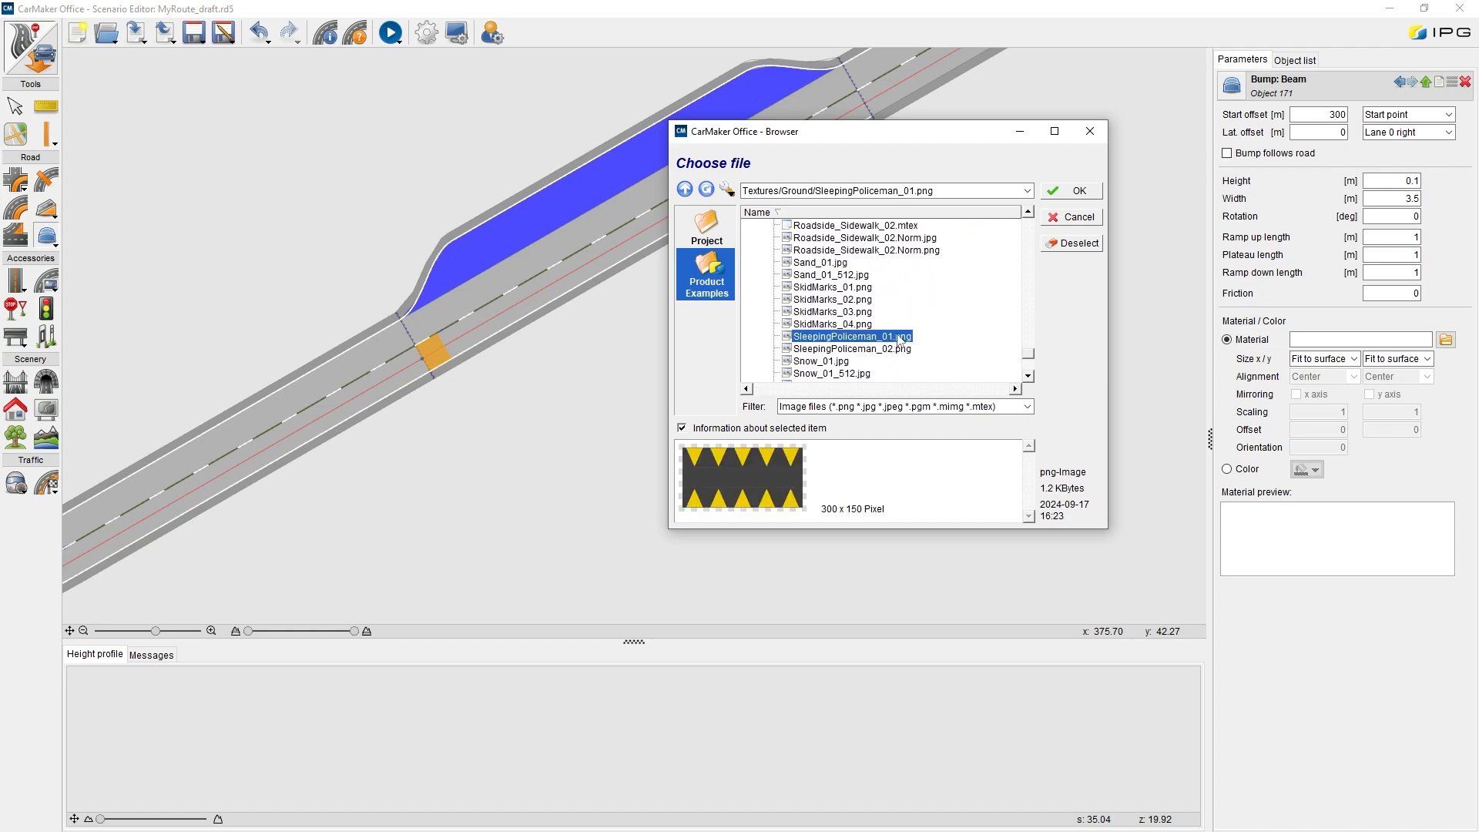
left_click(1070, 193)
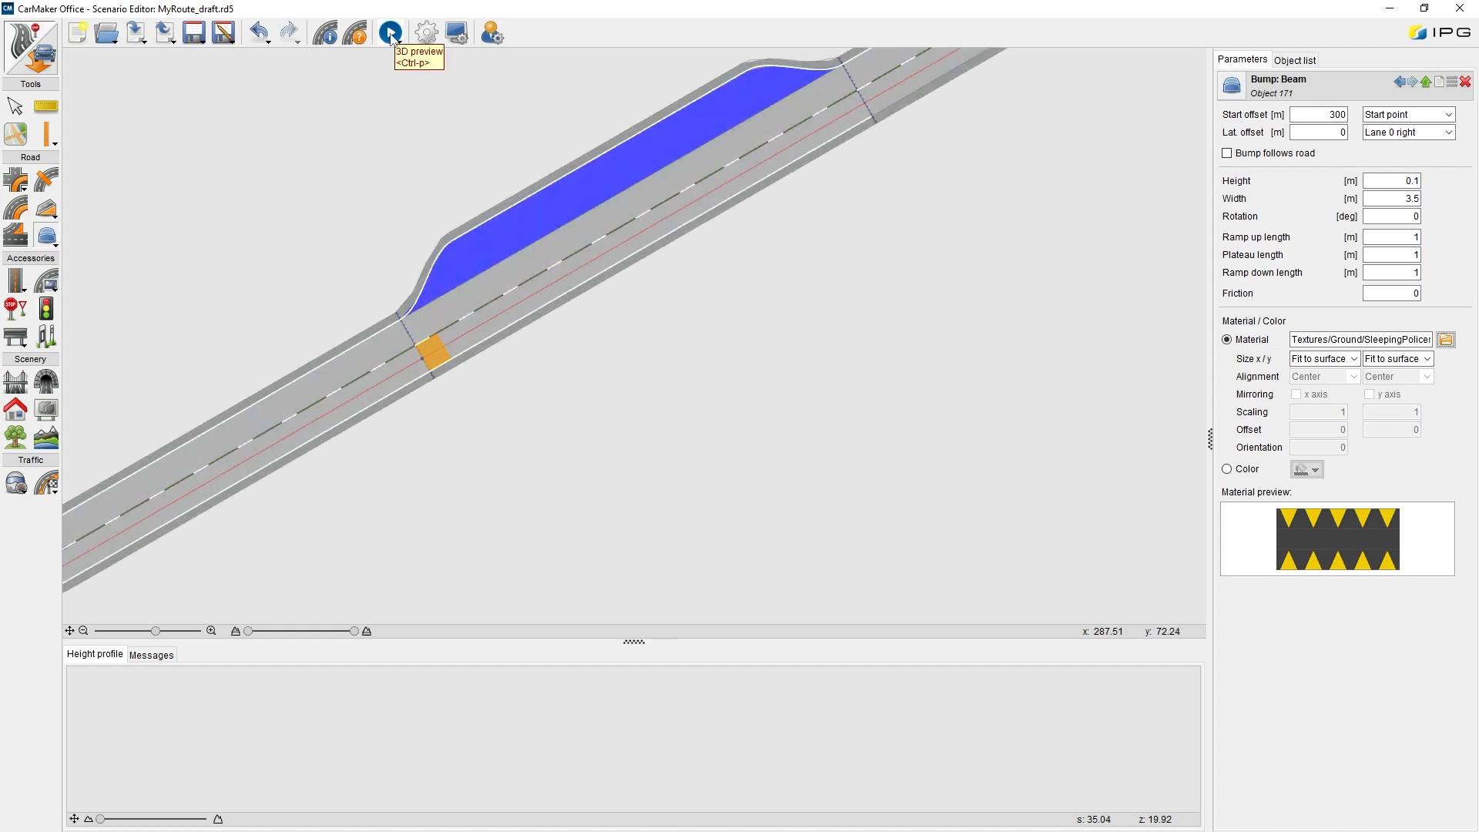
Launch the 3D preview and start playback at 1x speed
left_click(391, 35)
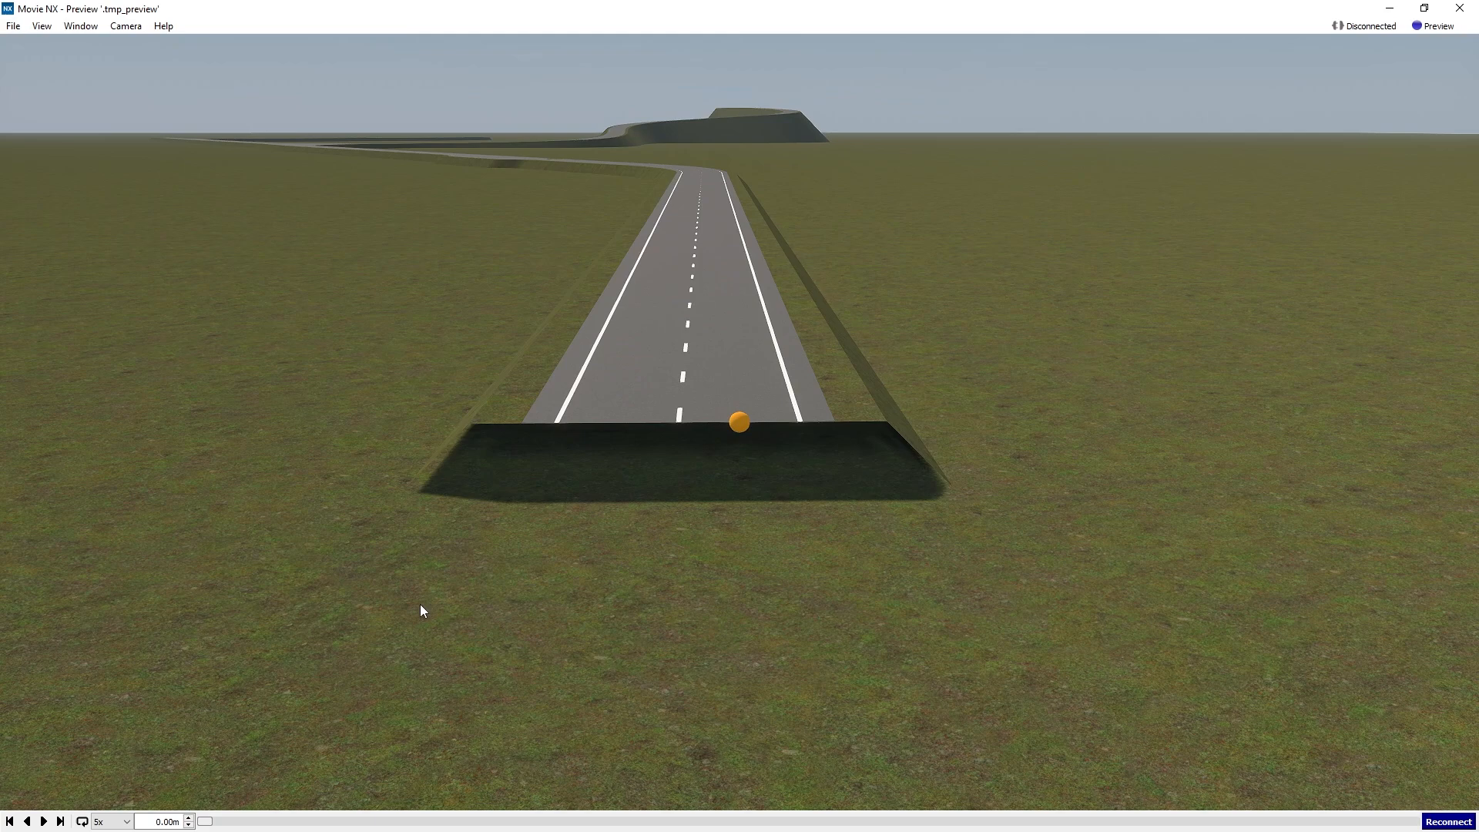
left_click(125, 822)
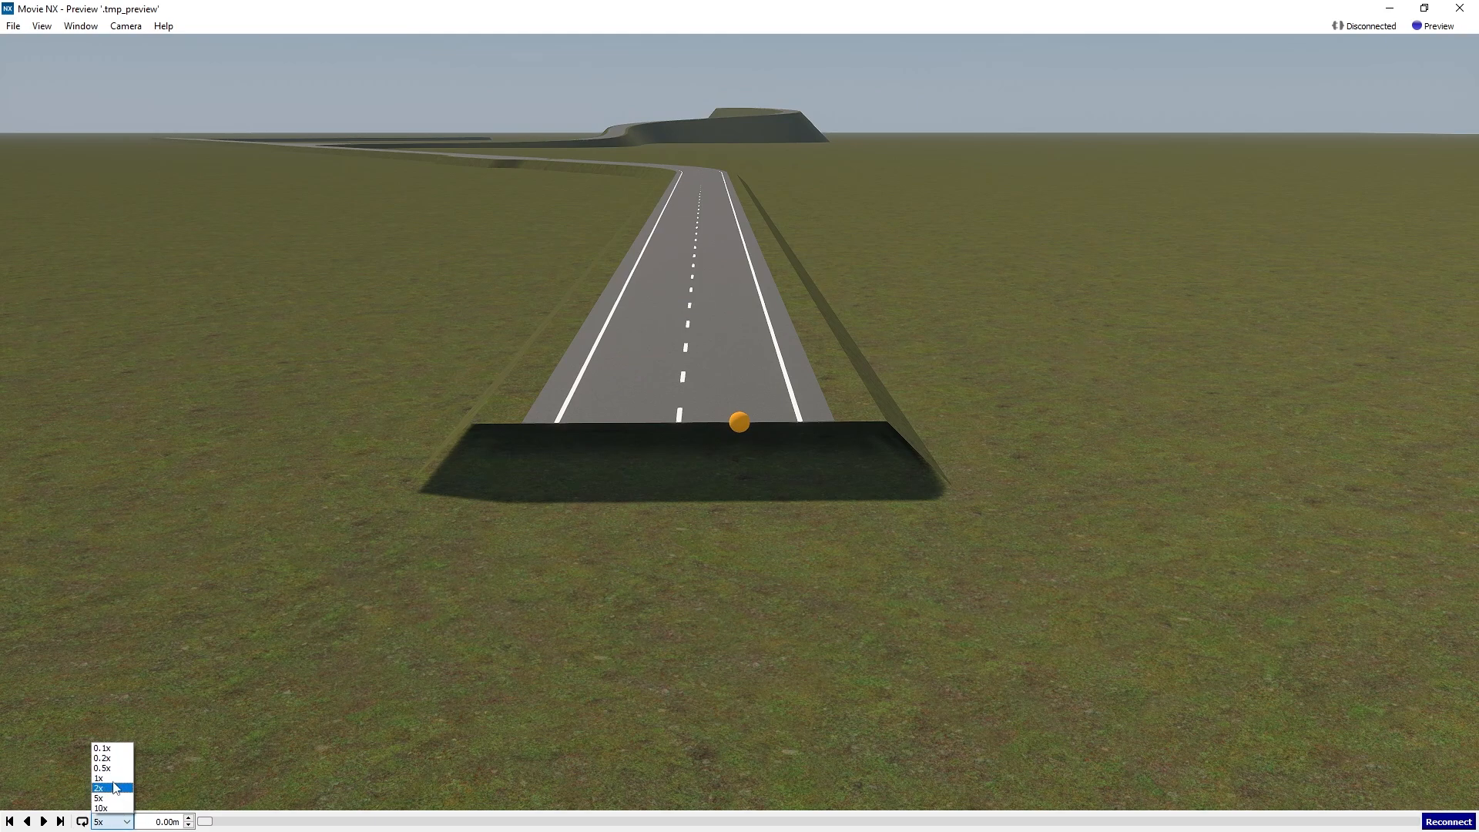
left_click(110, 778)
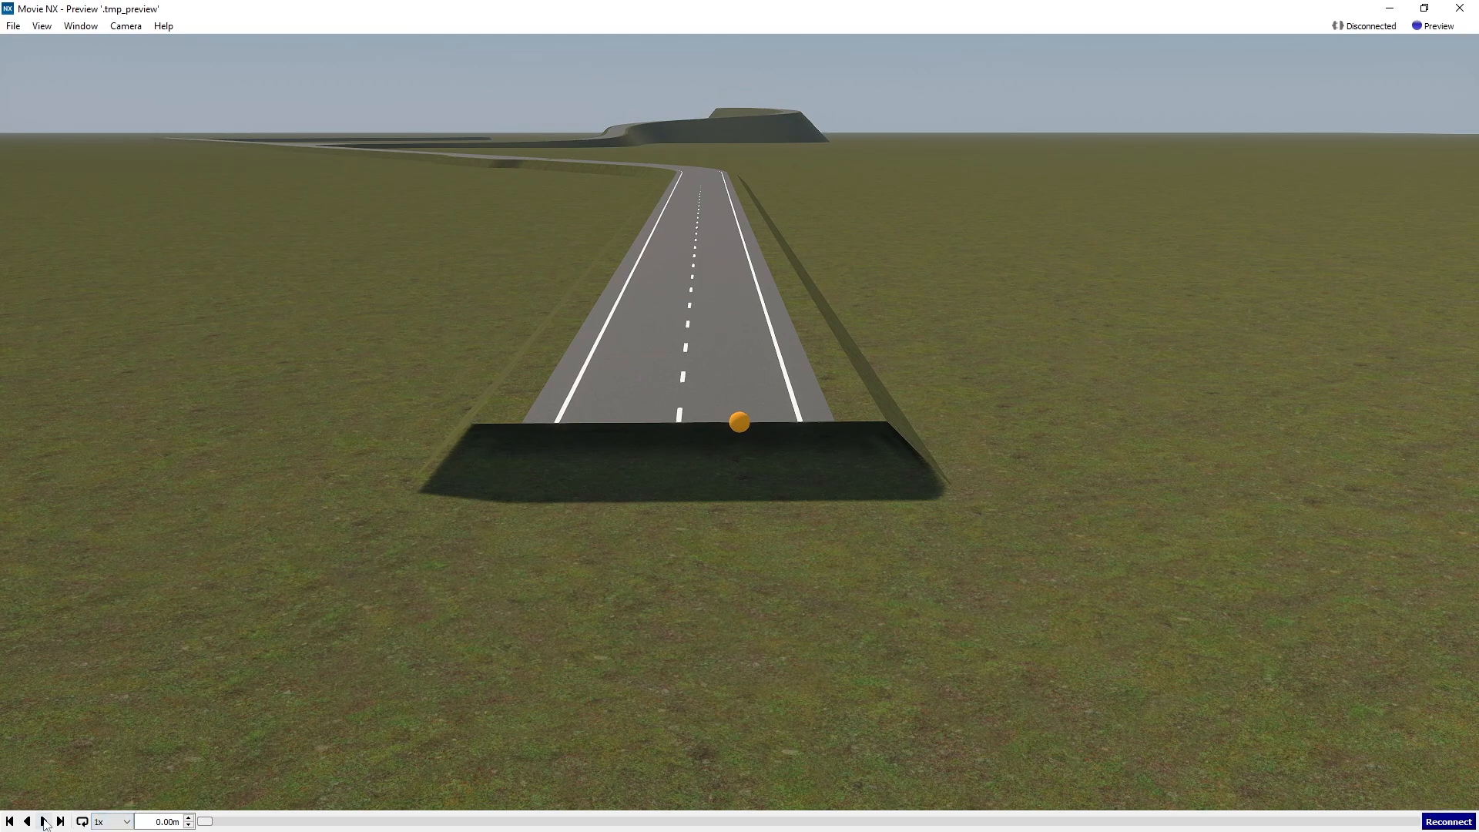
left_click(44, 821)
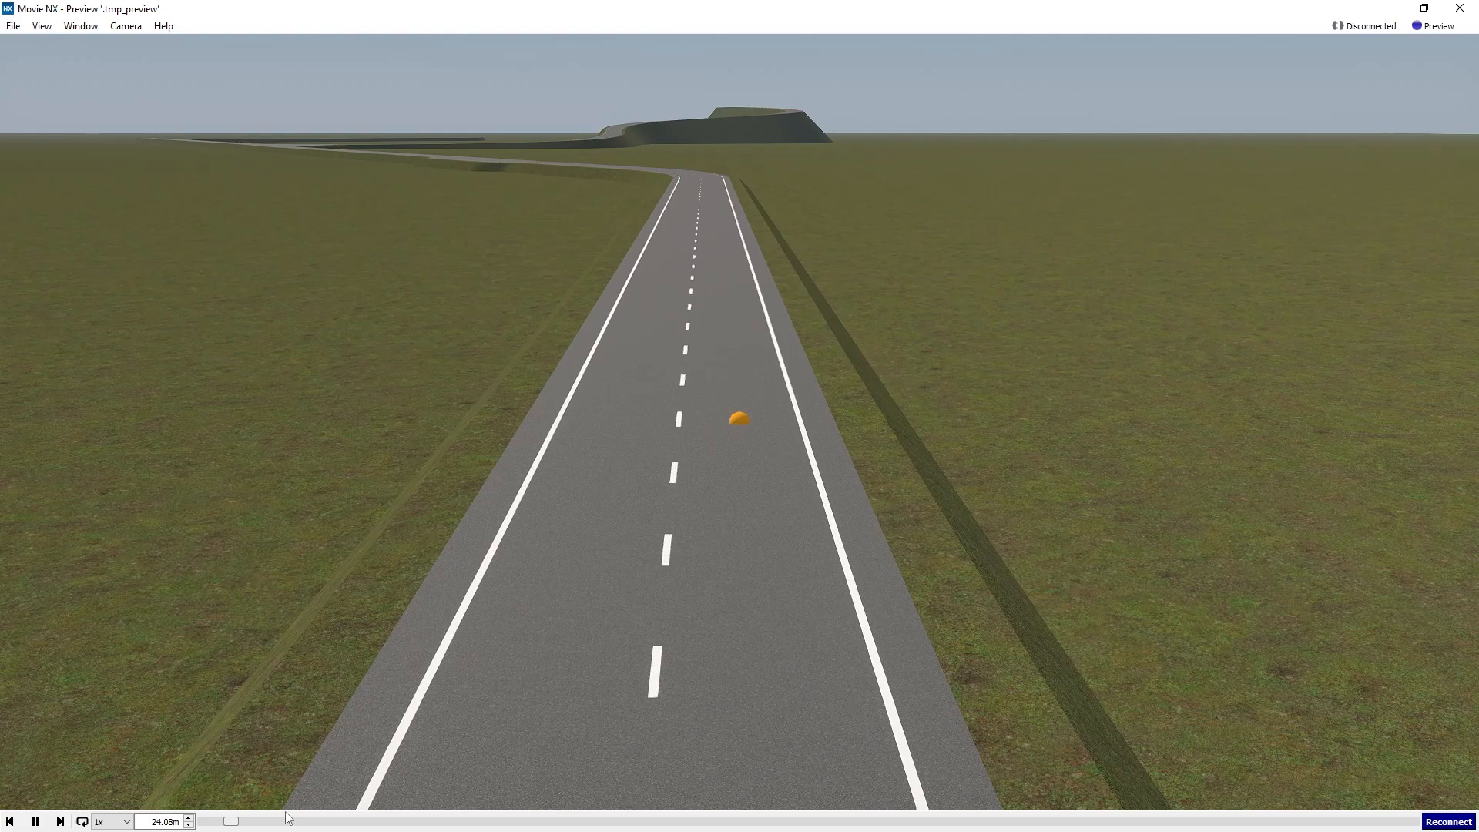
Raise the playback speed to 2x and then 5x while driving the route
left_click(112, 821)
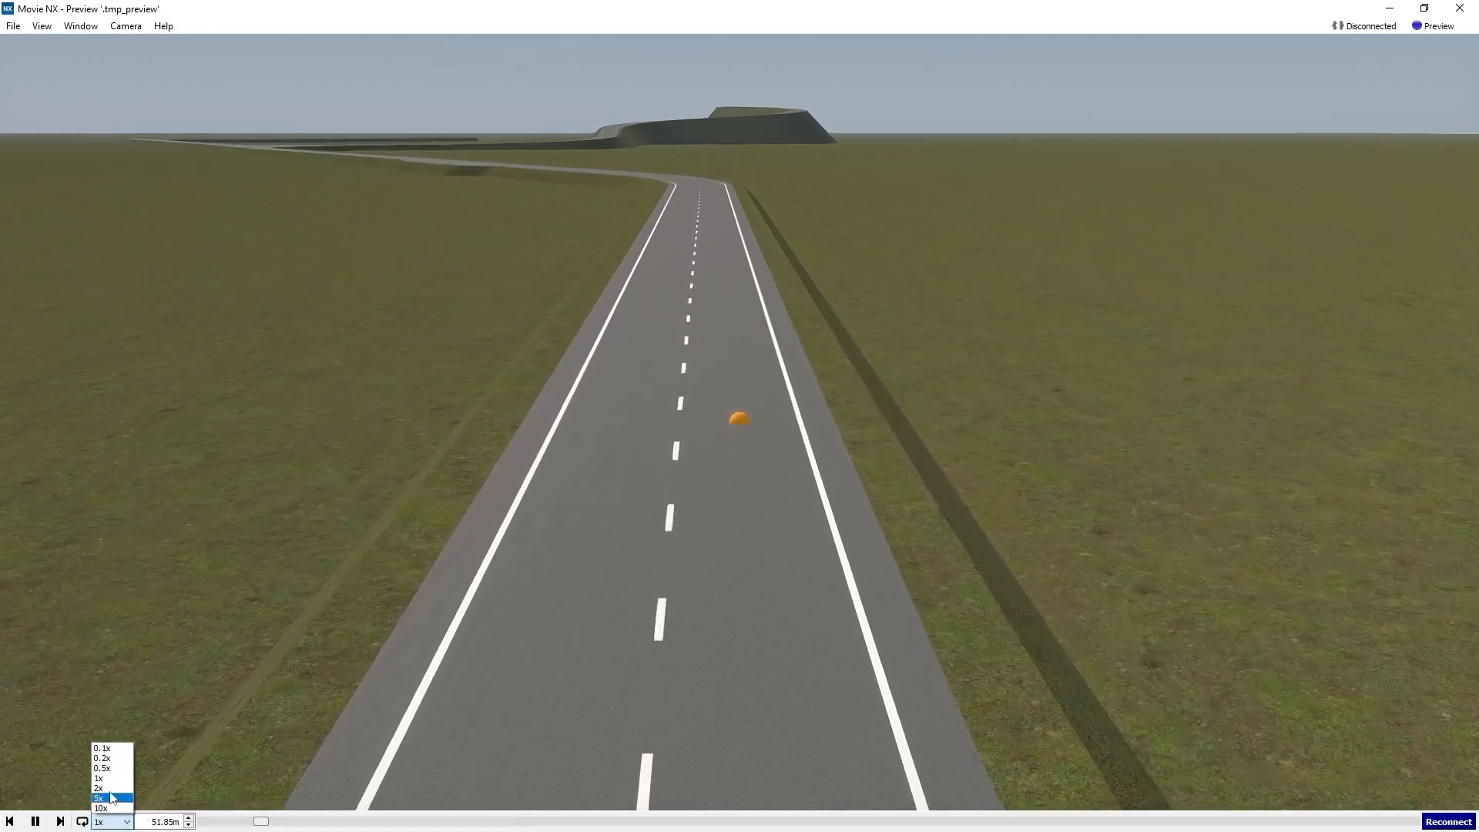
left_click(101, 788)
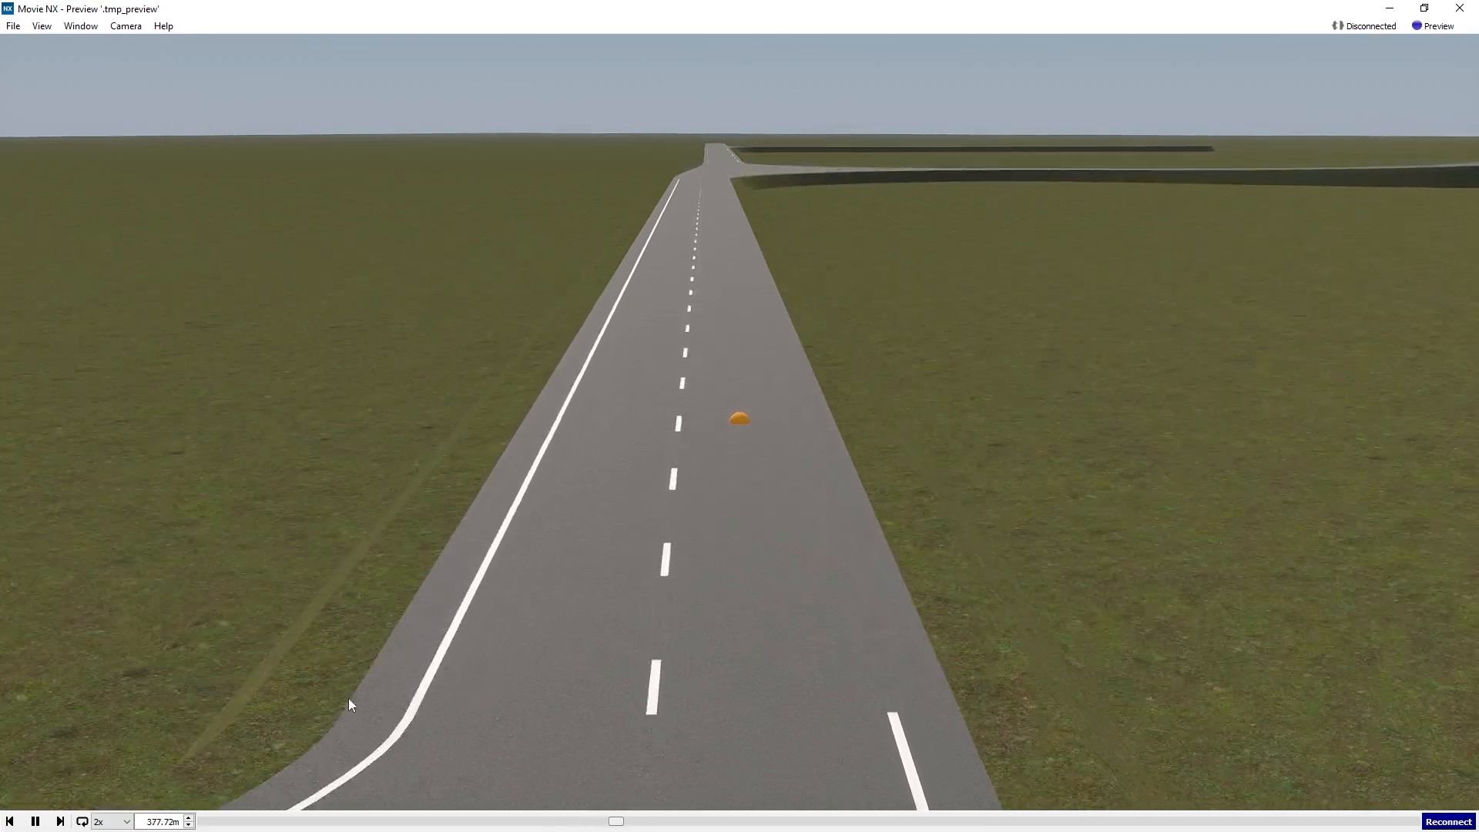
left_click(111, 821)
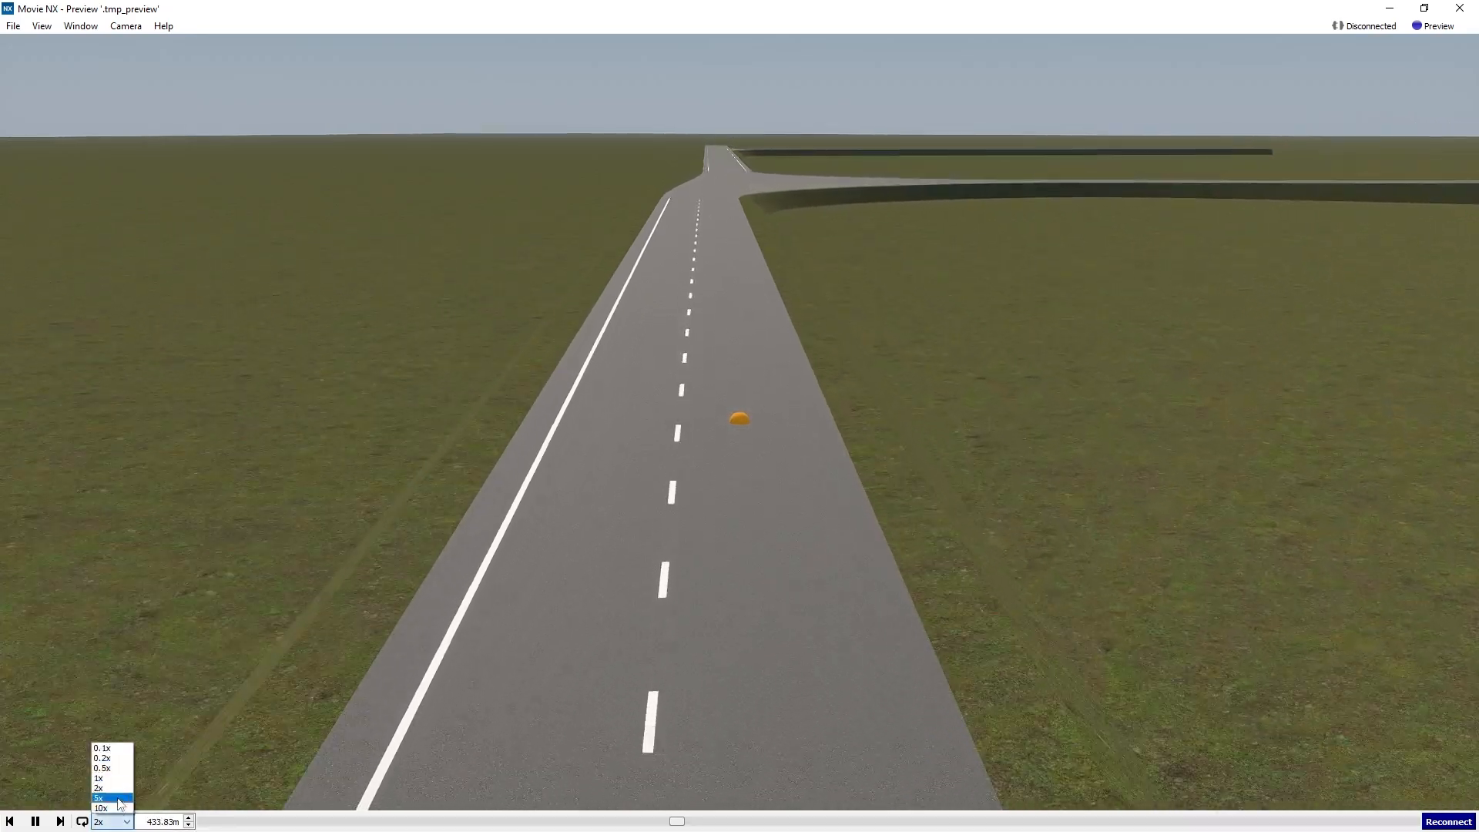
left_click(102, 798)
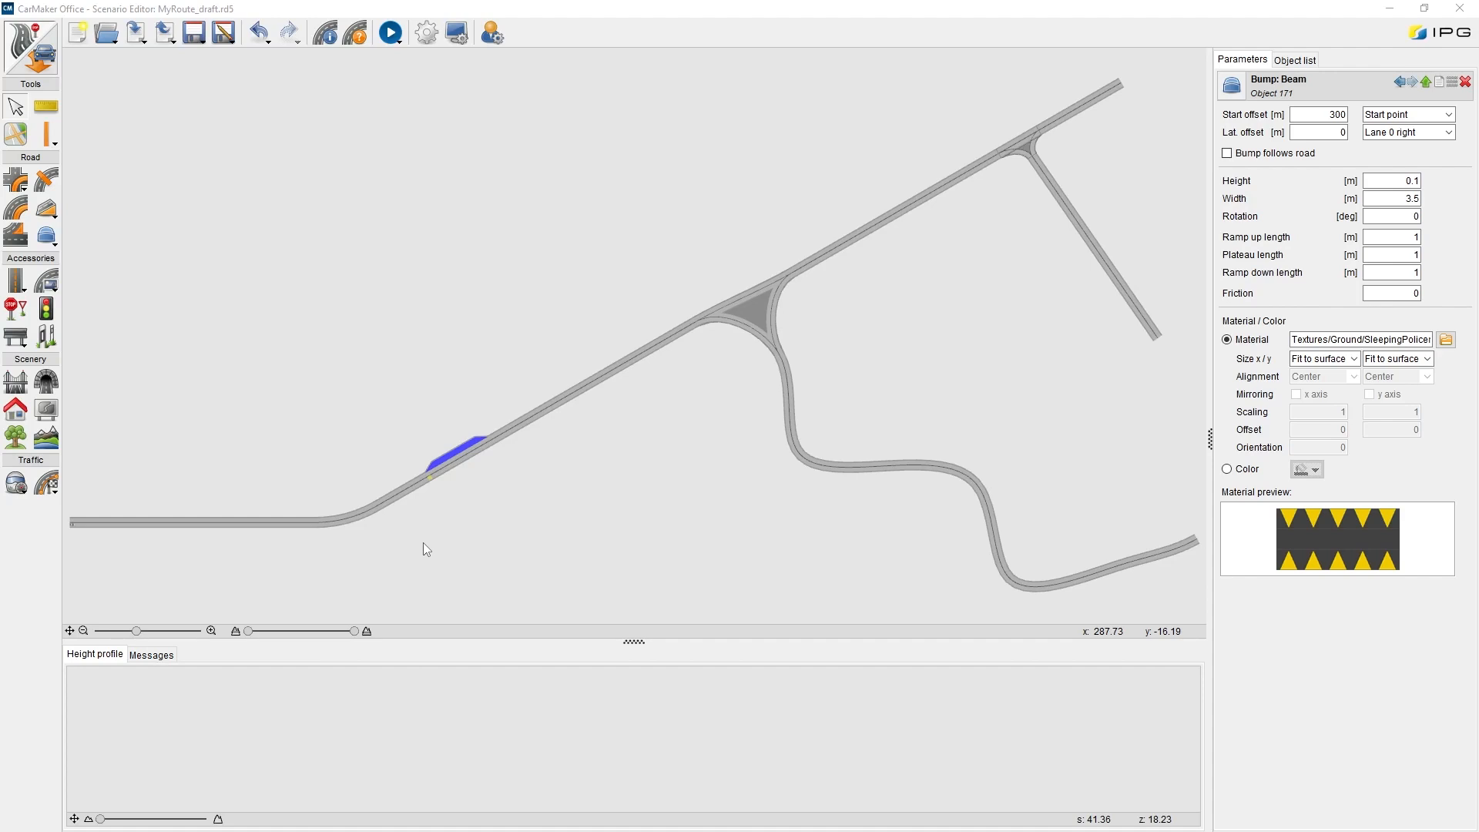
scroll(422, 539, "up", 5)
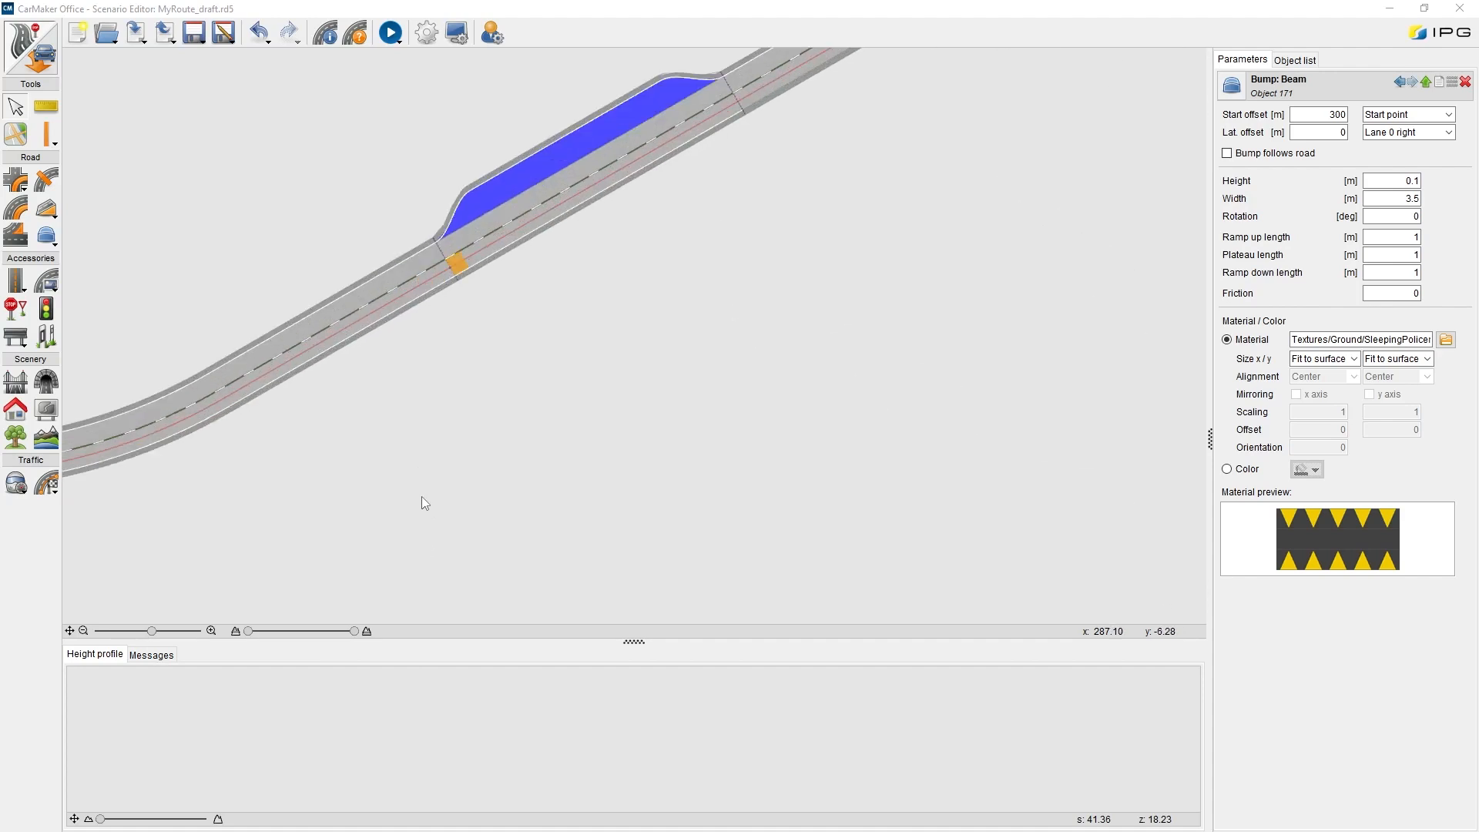
scroll(422, 496, "up", 1)
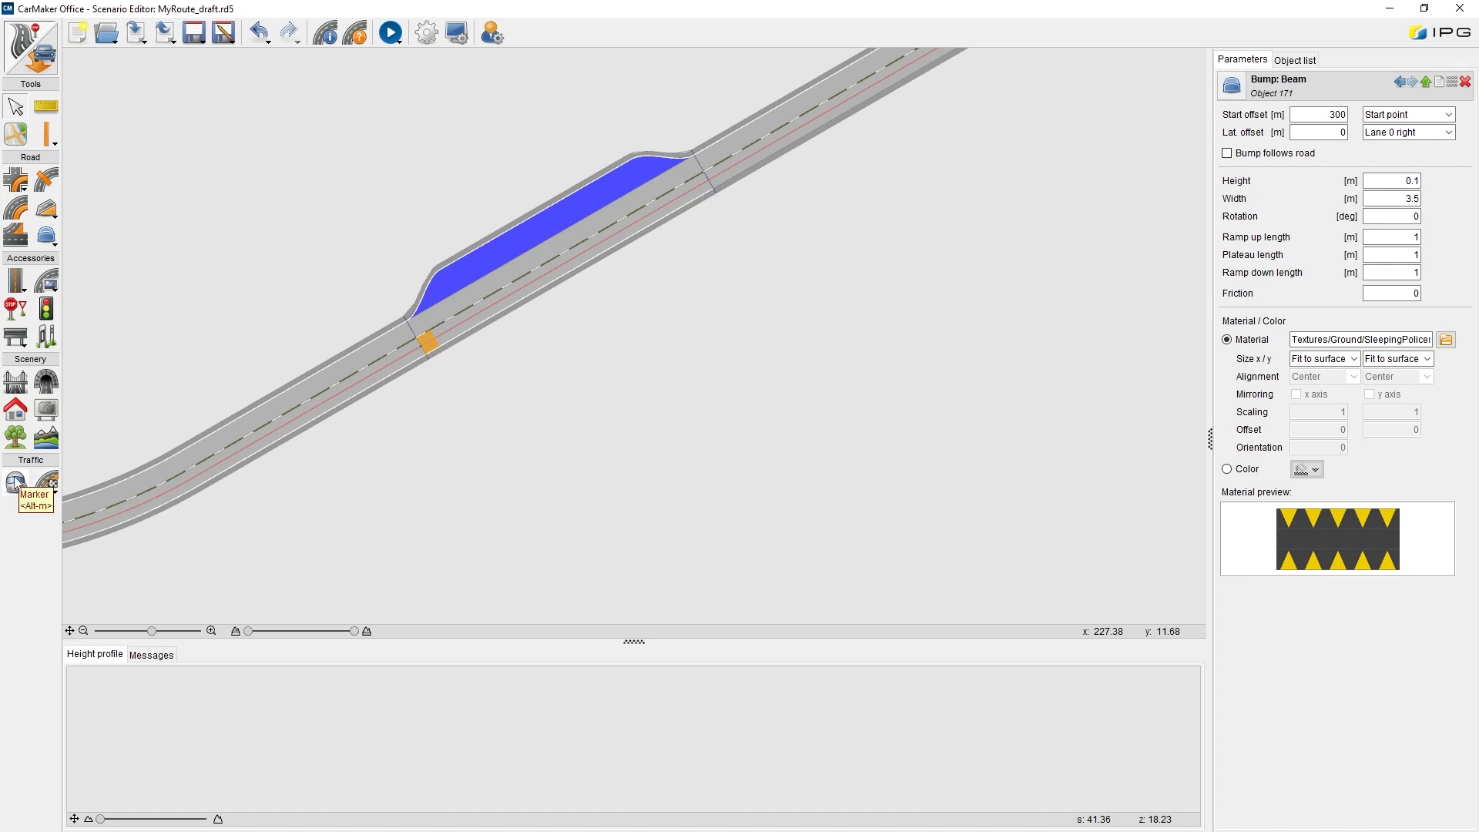
Show the list of traffic marker types under the Marker tool
left_click(16, 483)
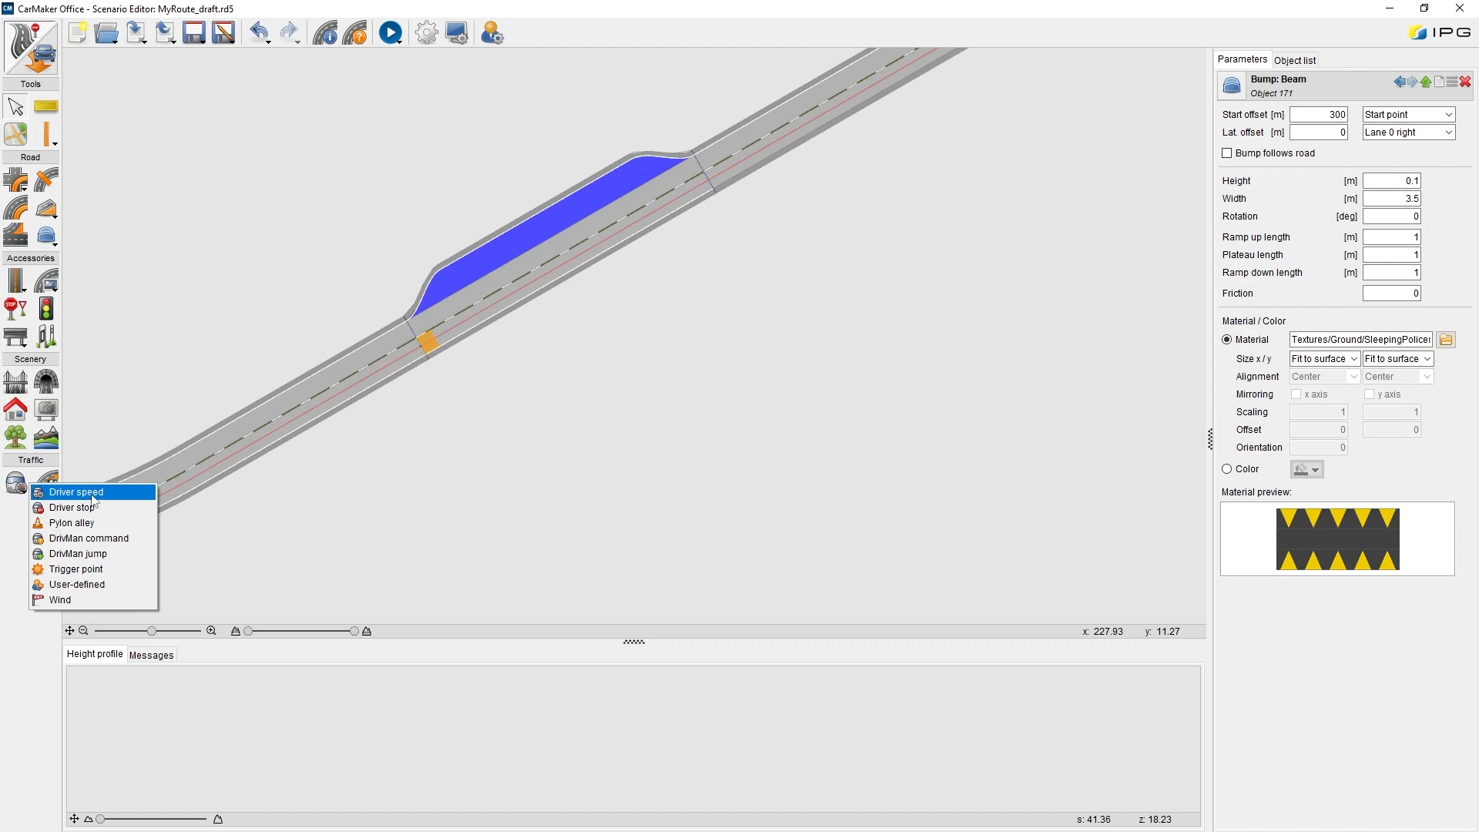
Place a Driver speed marker on the lower lane before the parking bay with a 10 km/h limit
left_click(76, 492)
scroll(365, 415, "up", 3)
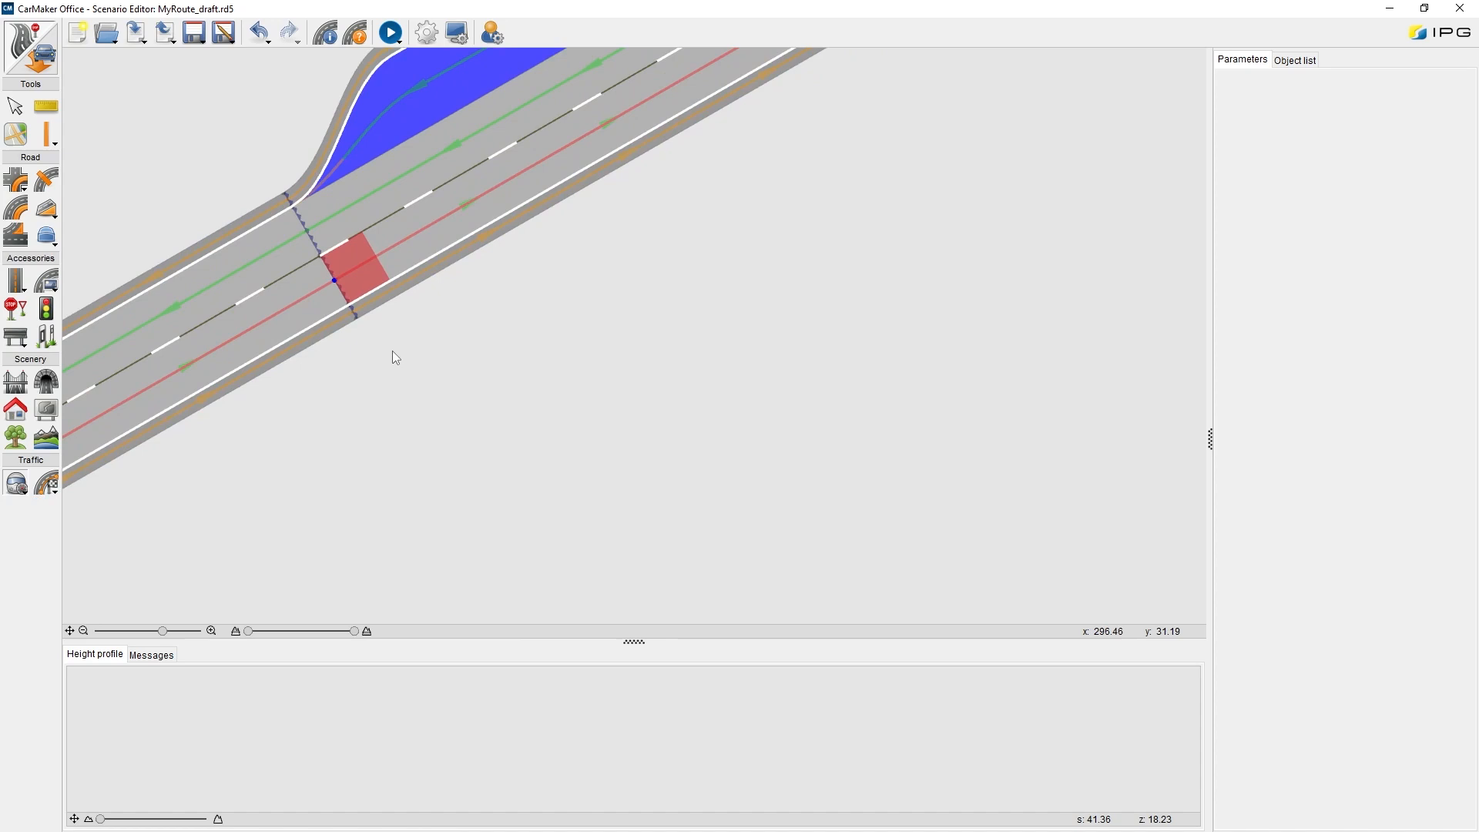
scroll(478, 461, "up", 2)
left_click_drag(477, 459, 485, 468)
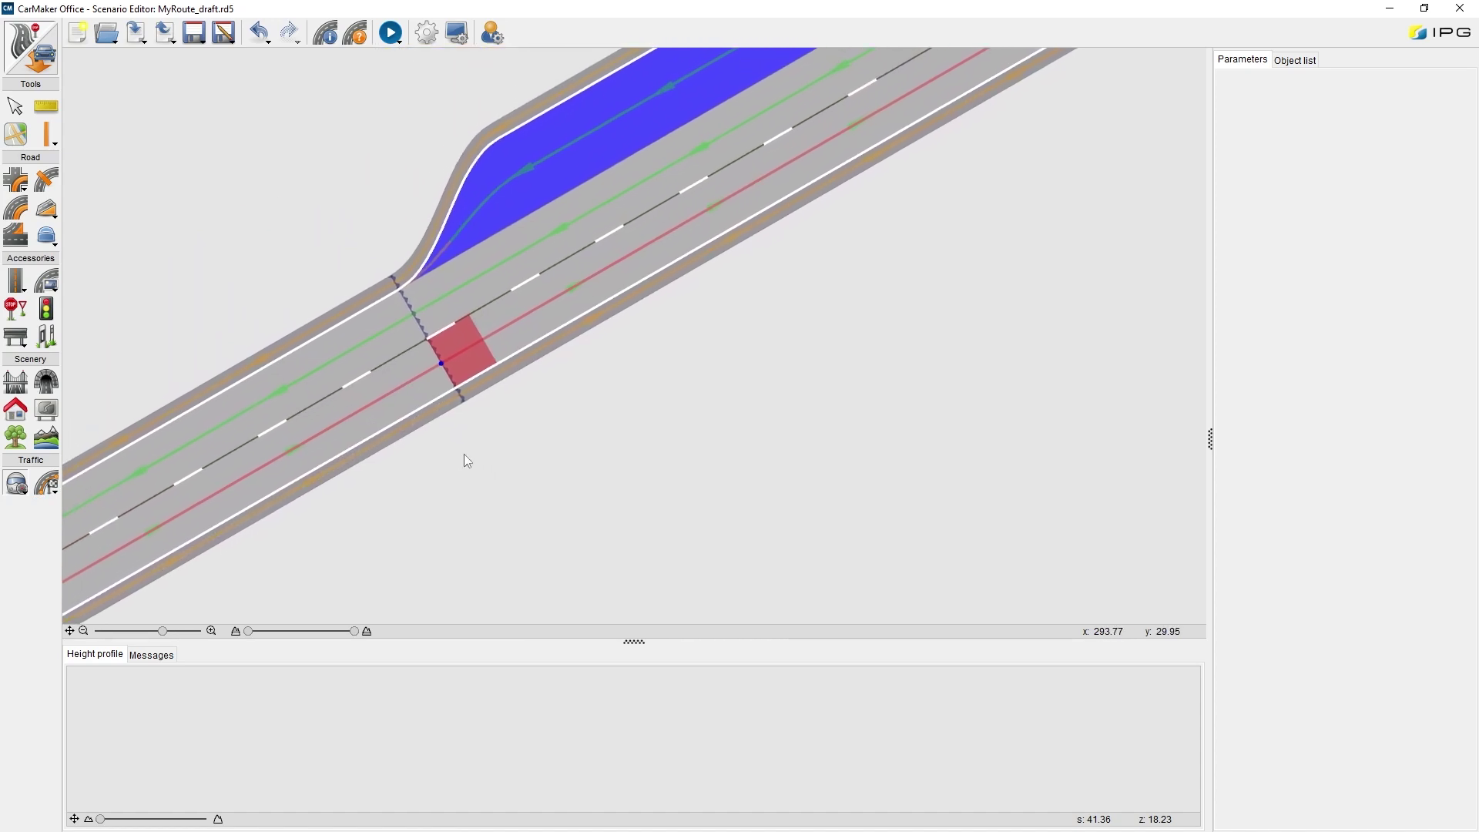
left_click(385, 397)
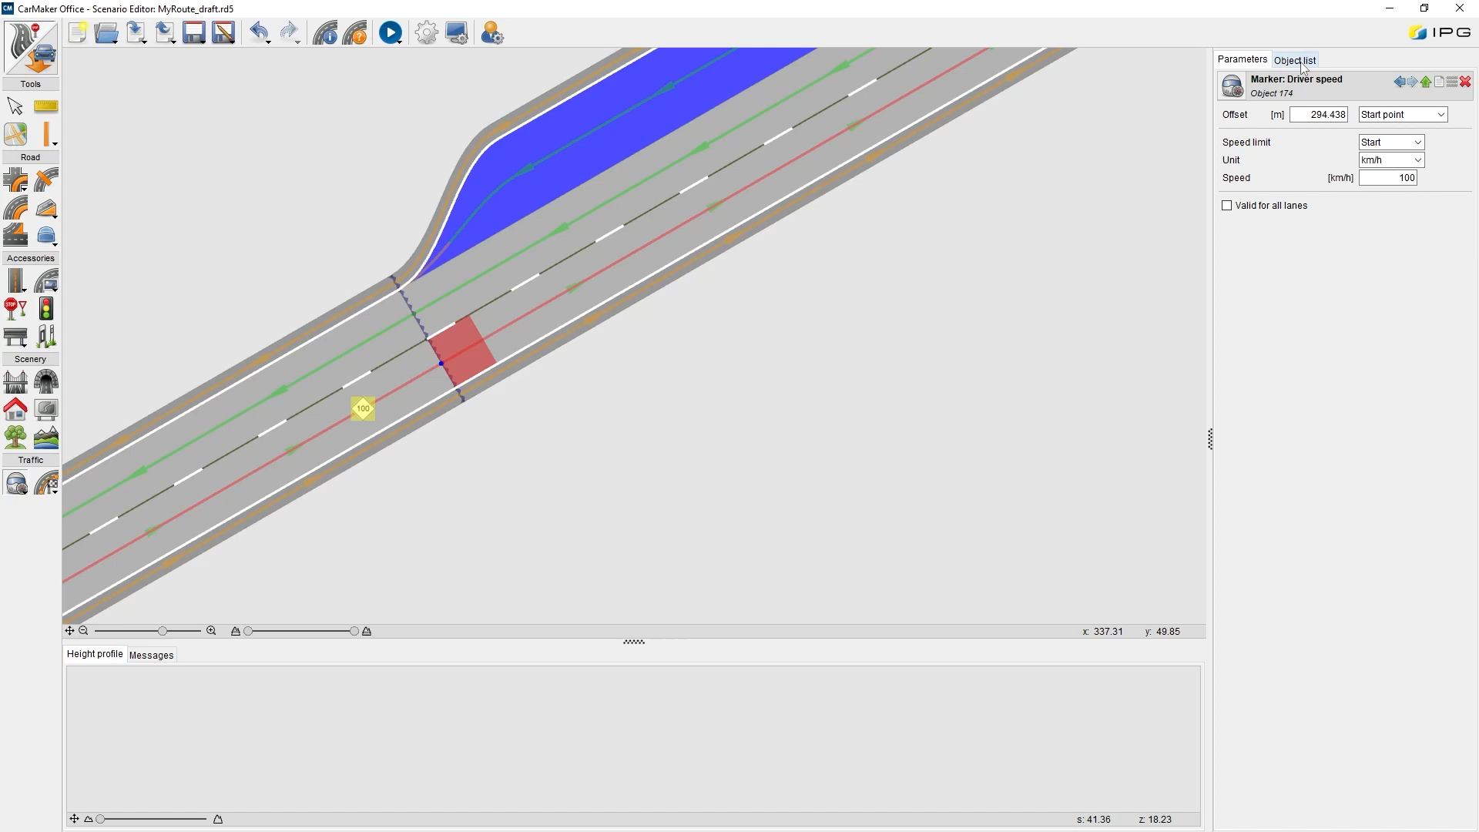
double_click(1323, 115)
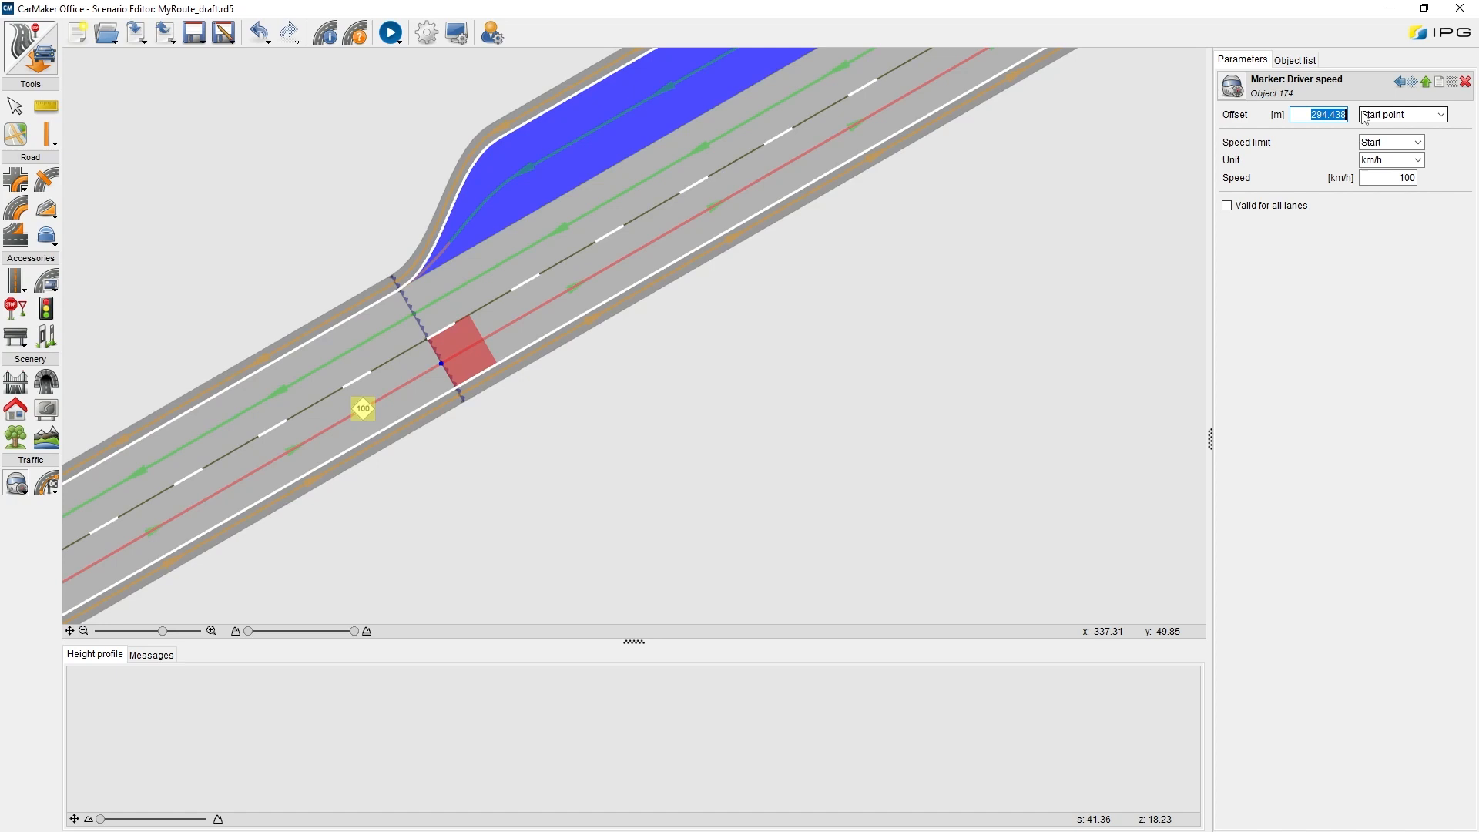
type("295")
double_click(1399, 177)
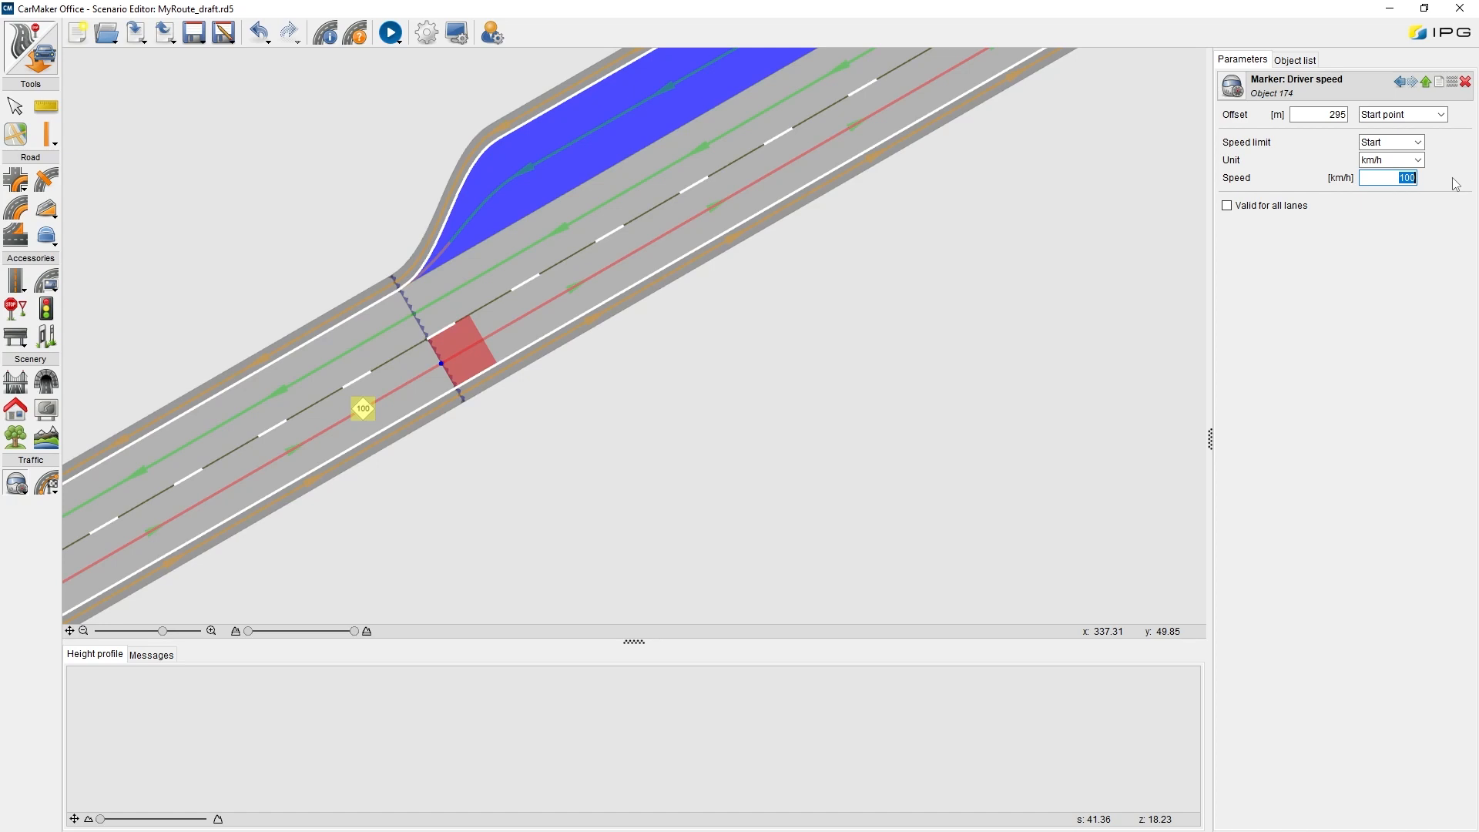
type("10")
key("Return")
scroll(861, 305, "down", 3)
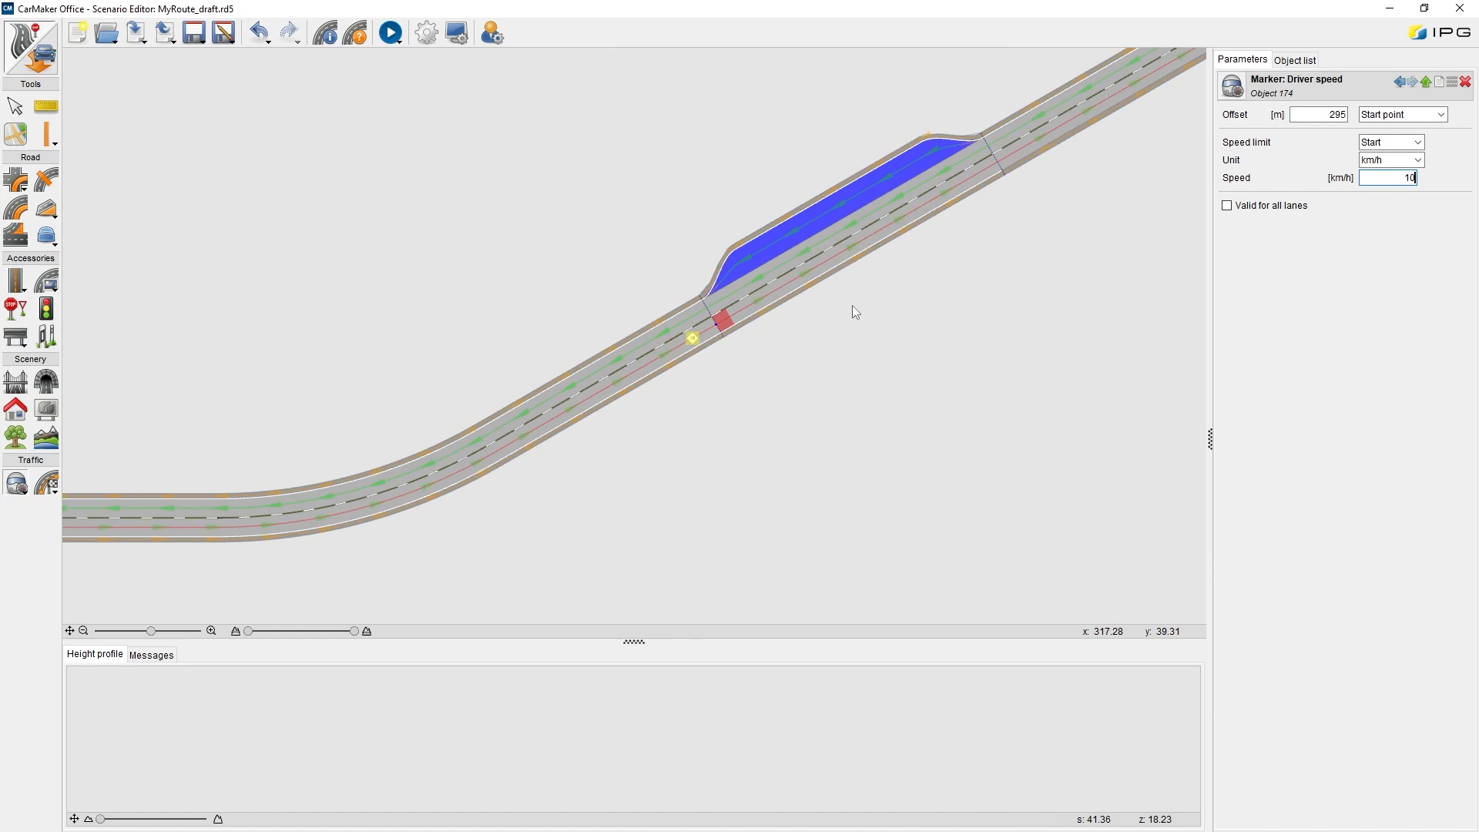
scroll(736, 386, "up", 2)
scroll(735, 387, "up", 3)
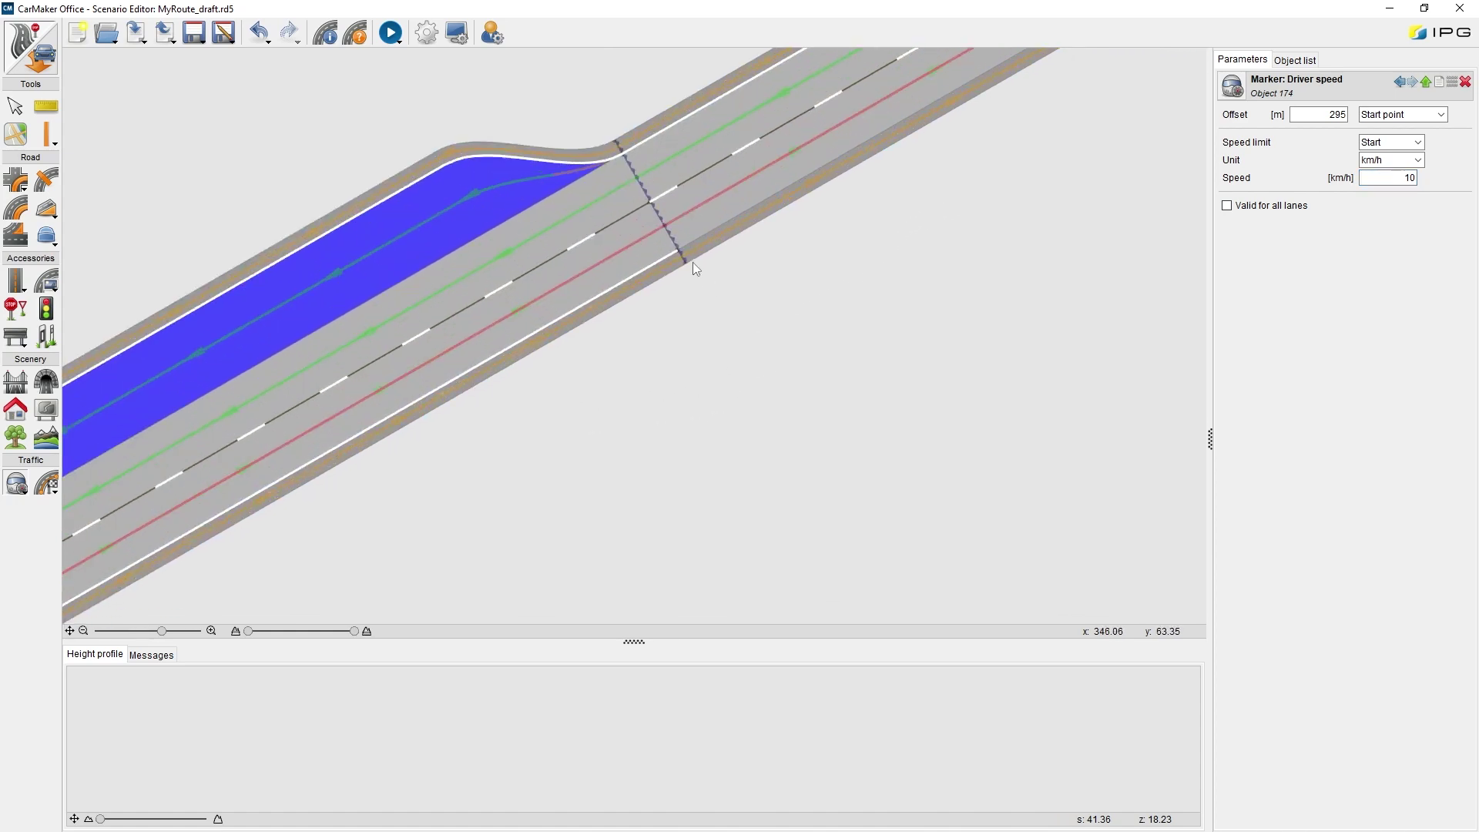
Place a Driver speed marker past the parking bay at offset 60 m with Speed limit set to End
left_click(655, 235)
double_click(1319, 114)
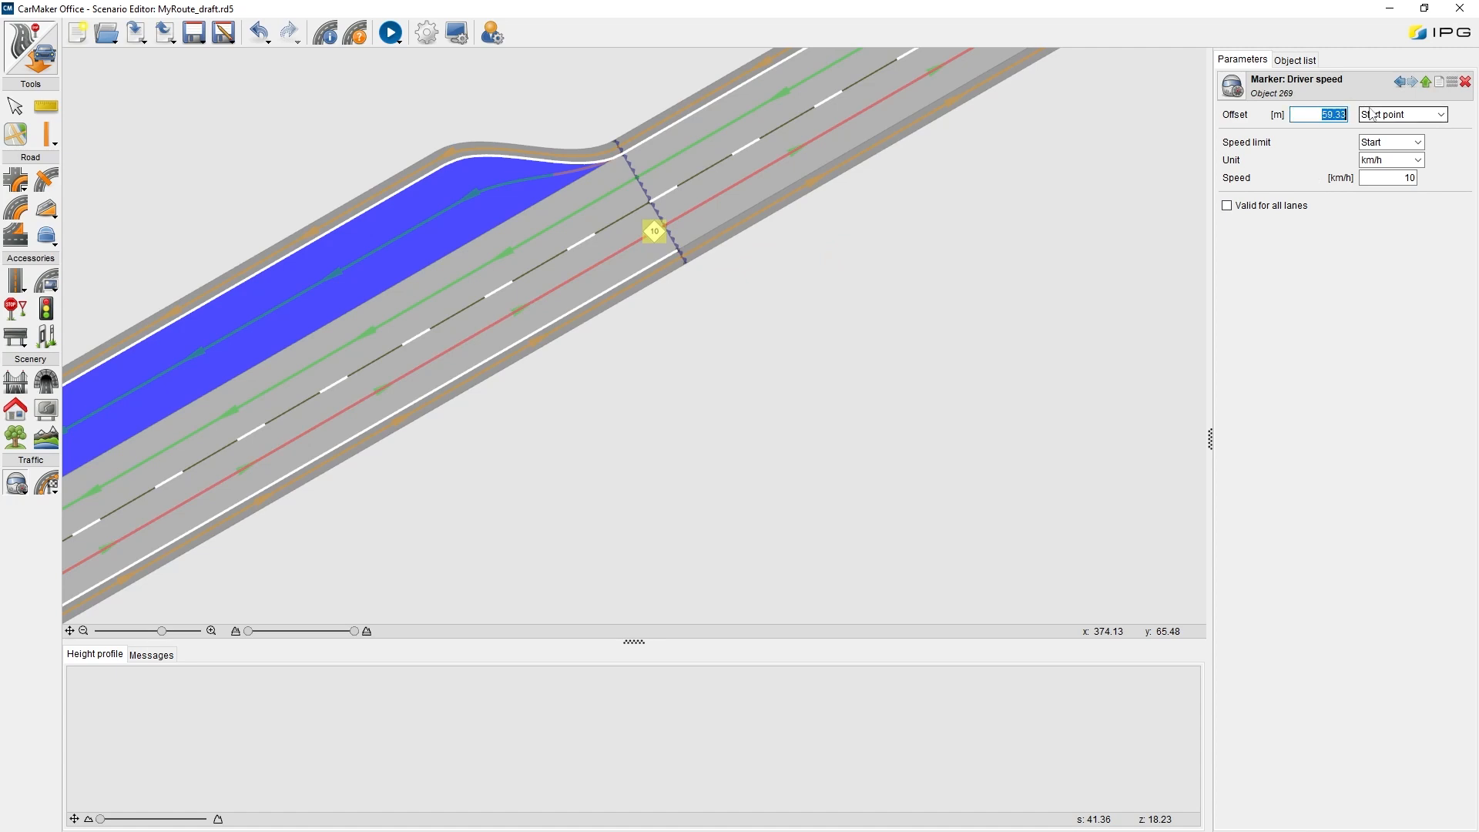
type("60")
left_click(1418, 143)
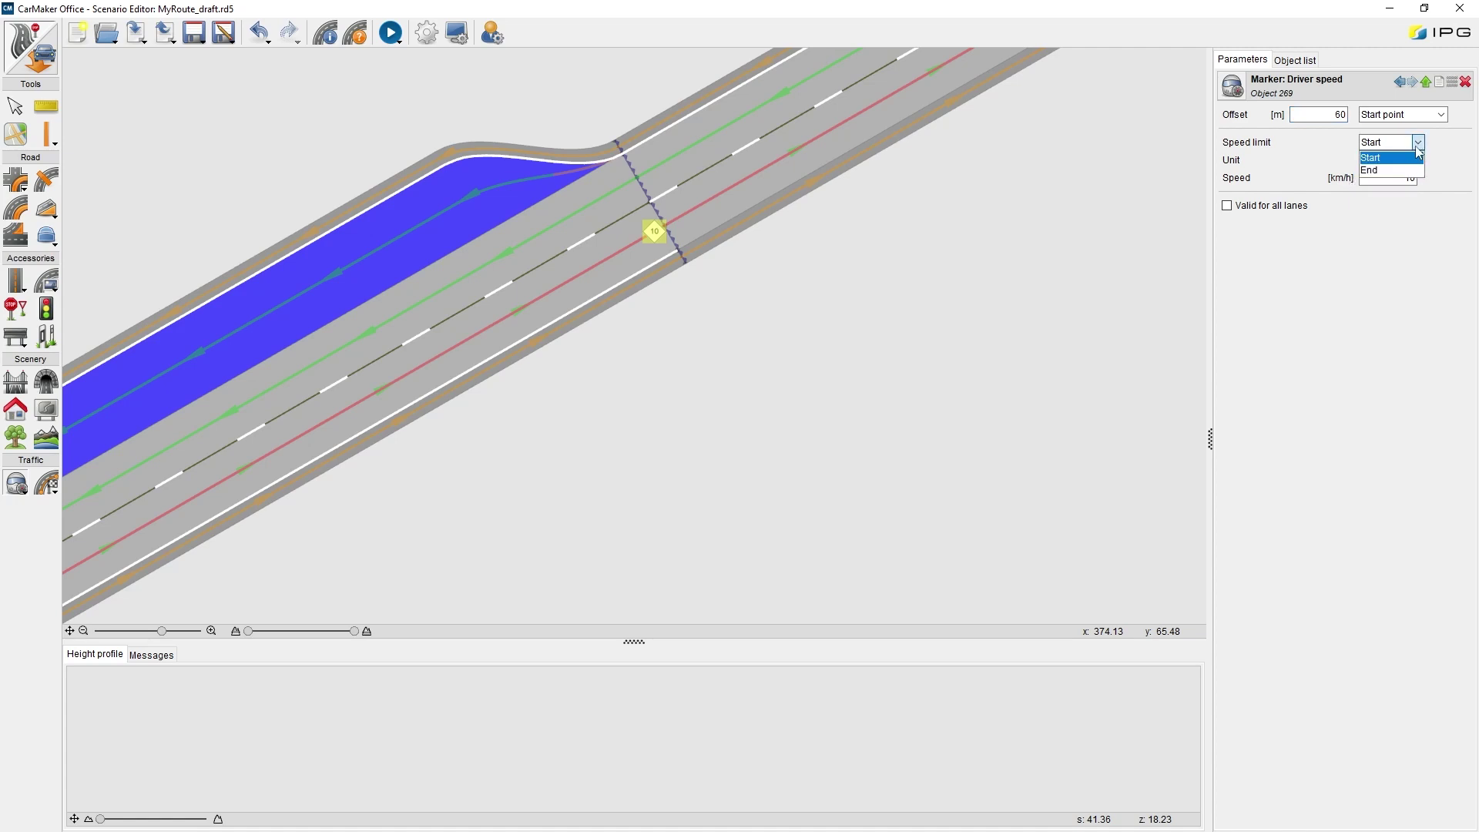
left_click(1383, 171)
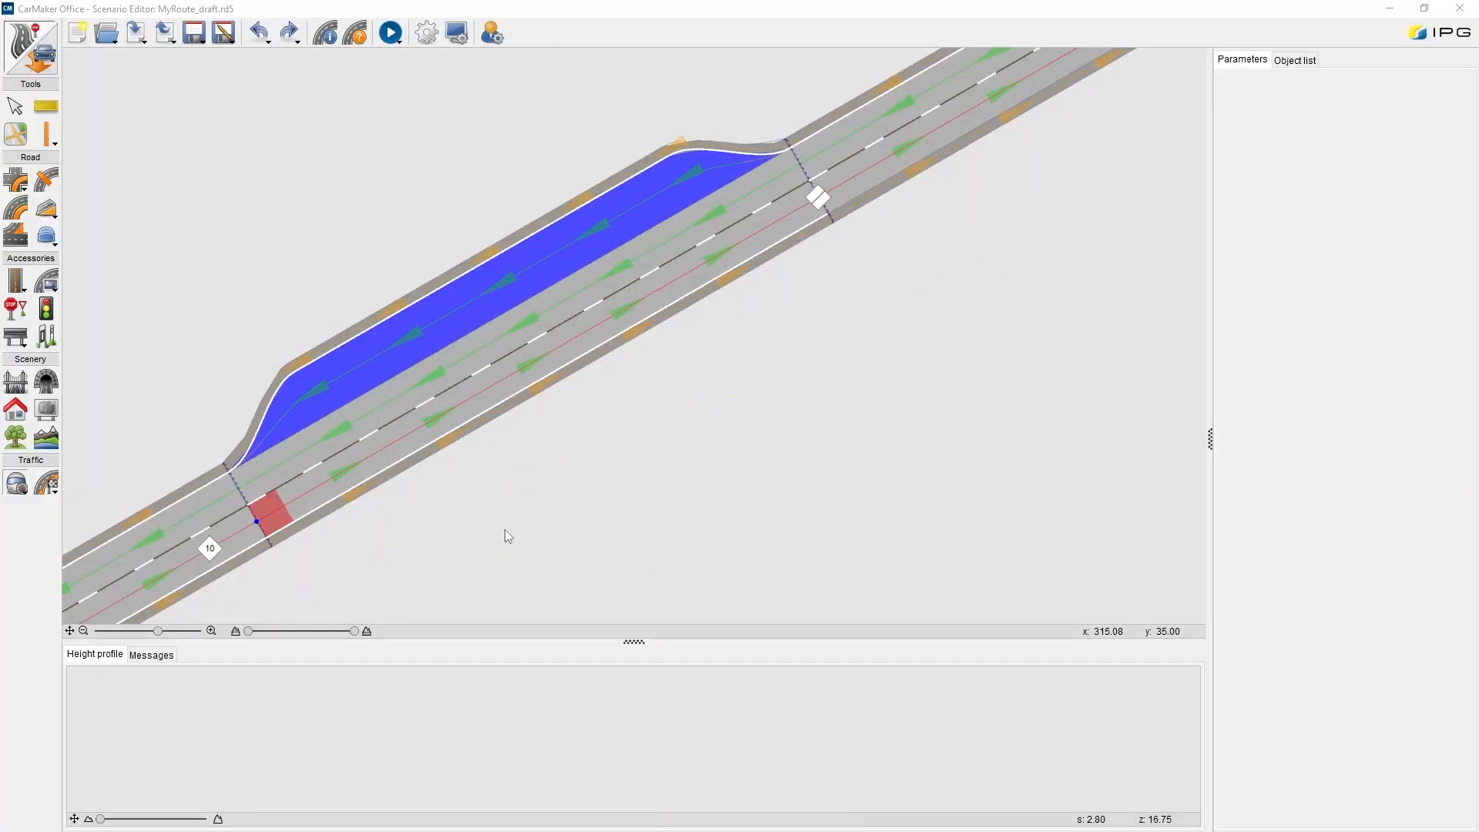
scroll(623, 486, "down", 3)
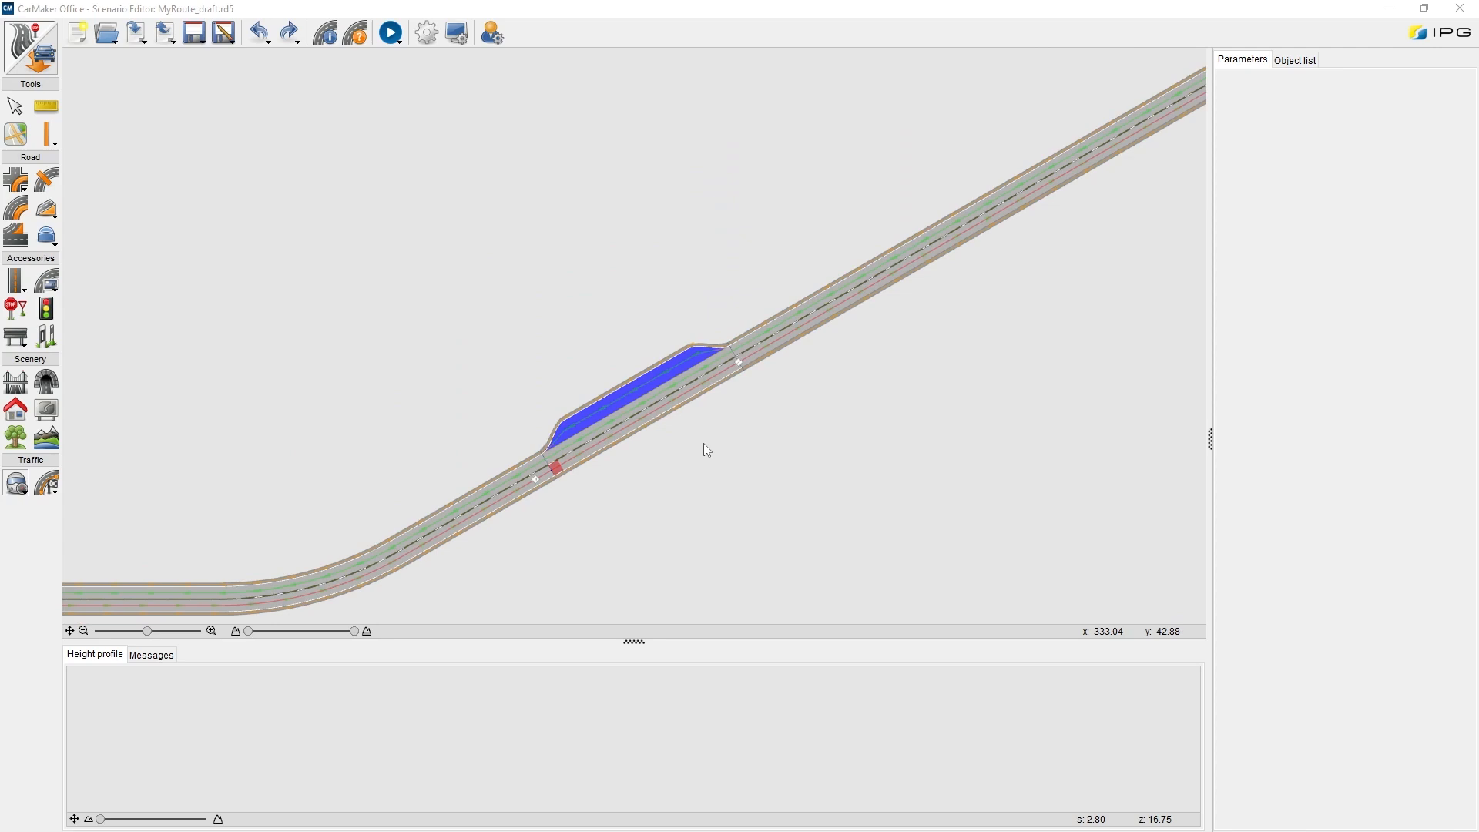
Place a Driver stop marker on the lane just before the junction
left_click_drag(855, 420, 359, 610)
scroll(728, 346, "up", 1)
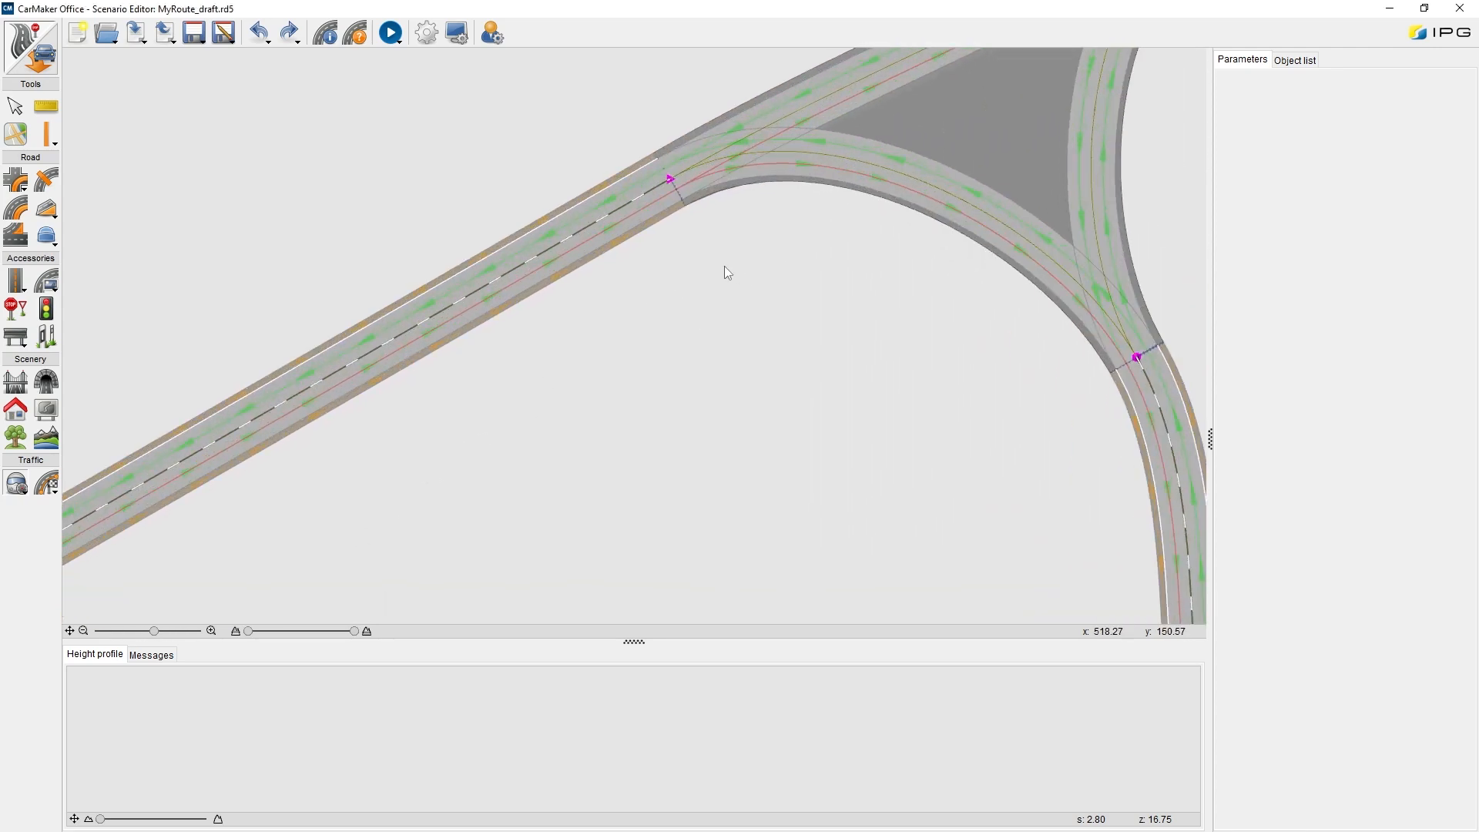
scroll(724, 267, "up", 2)
left_click_drag(602, 439, 592, 431)
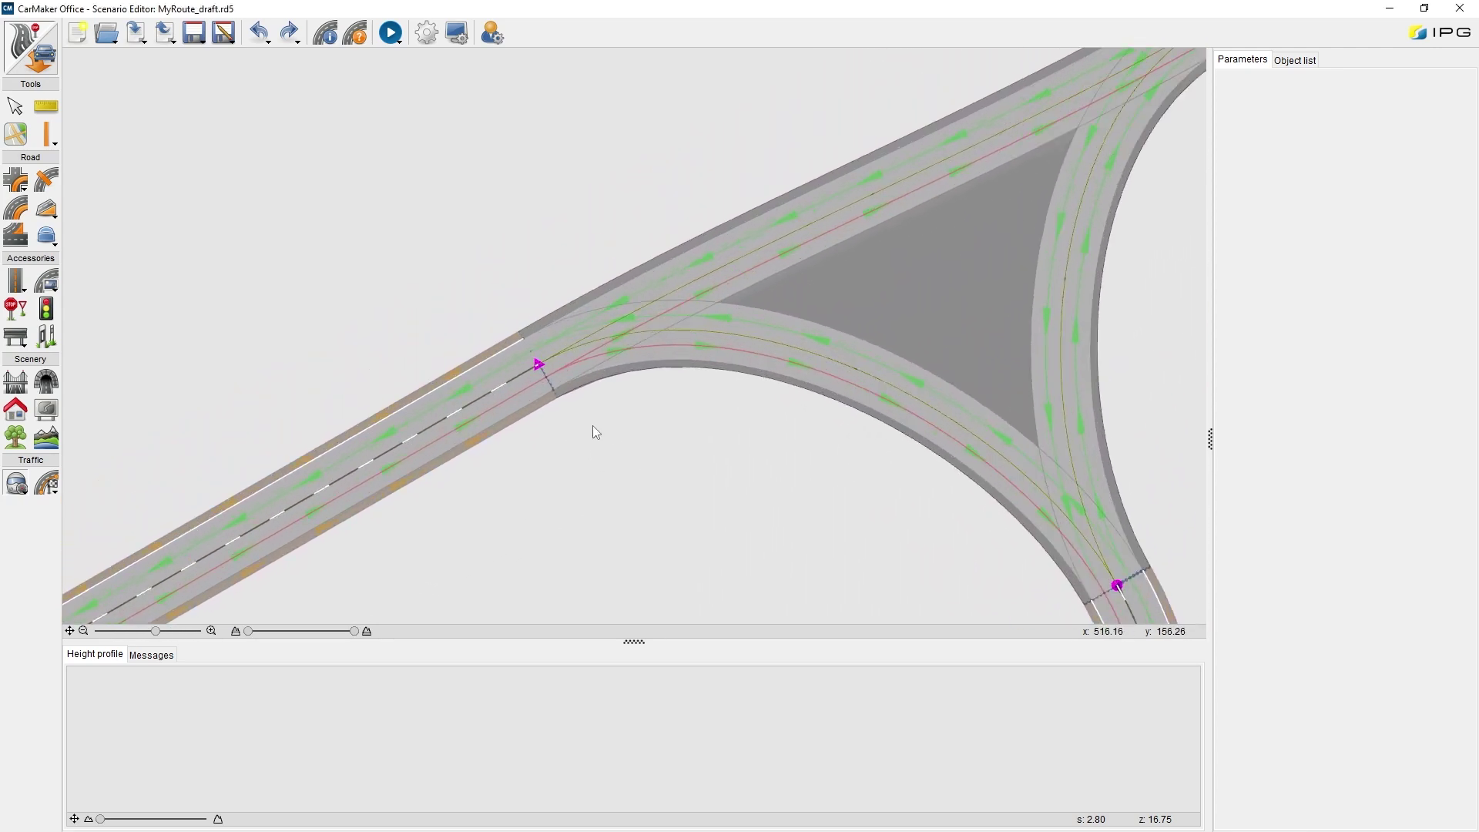
left_click(21, 488)
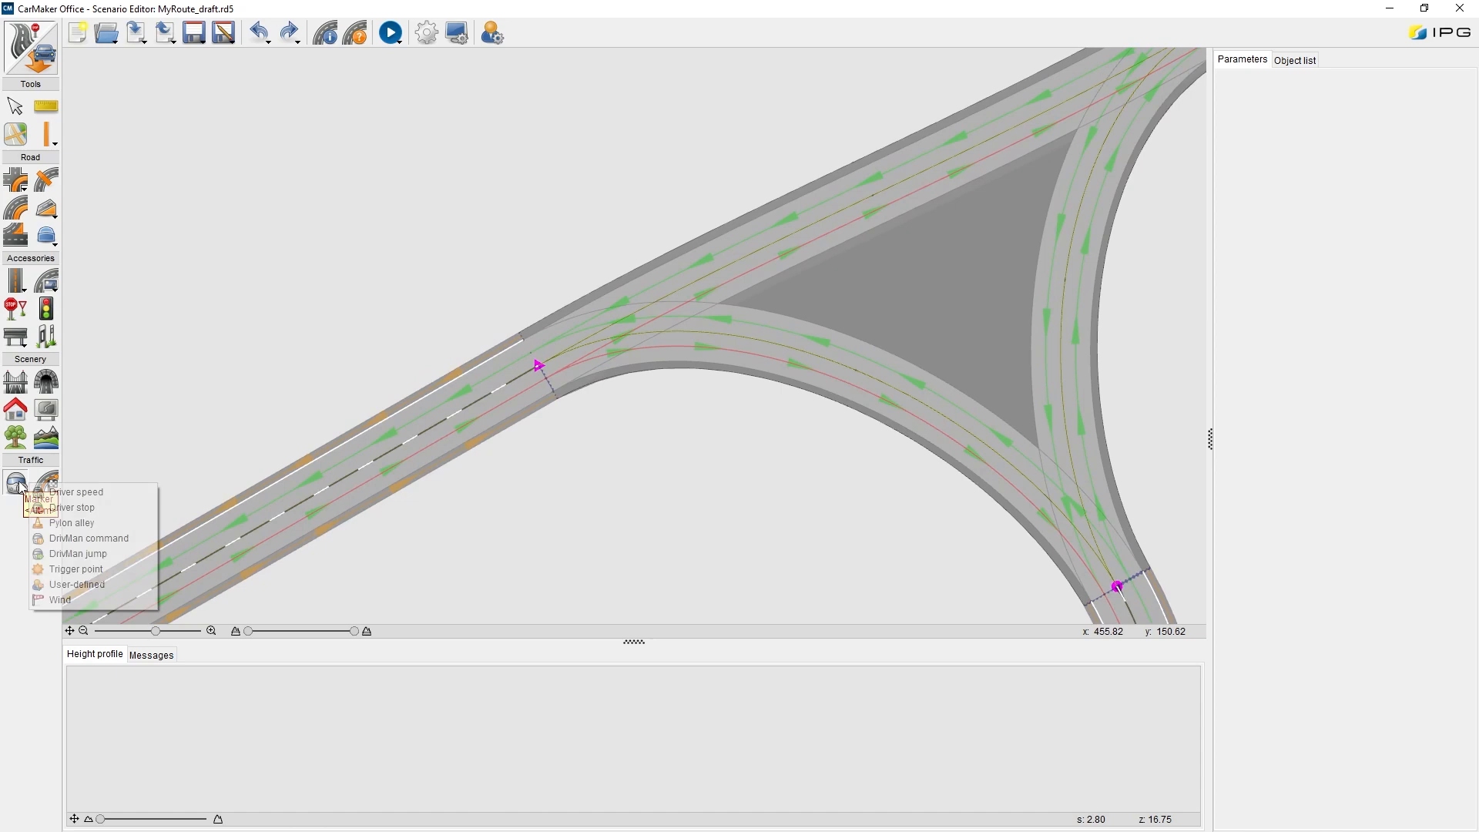
left_click(73, 508)
scroll(532, 393, "up", 2)
left_click(522, 349)
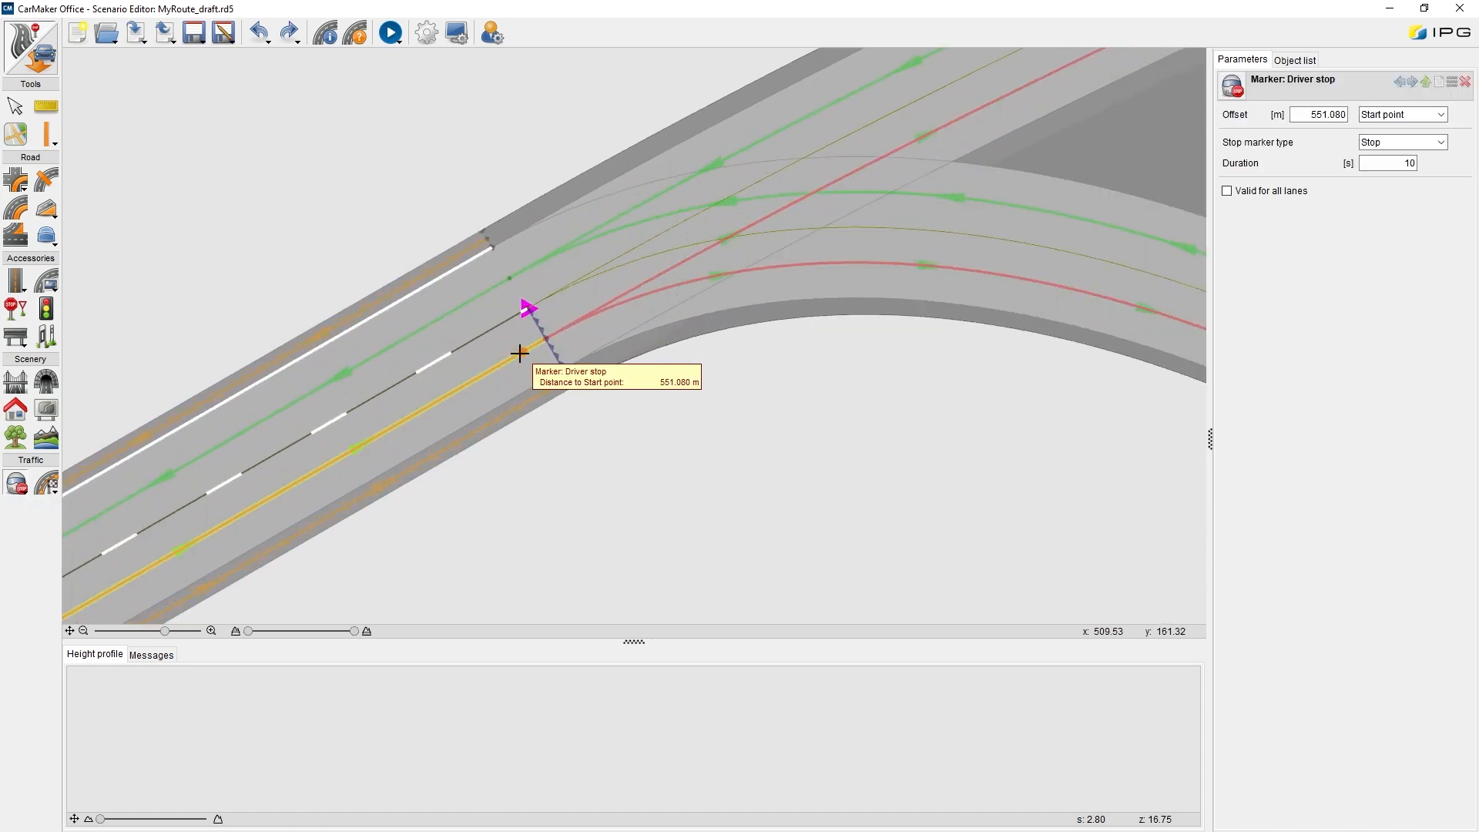
left_click(523, 350)
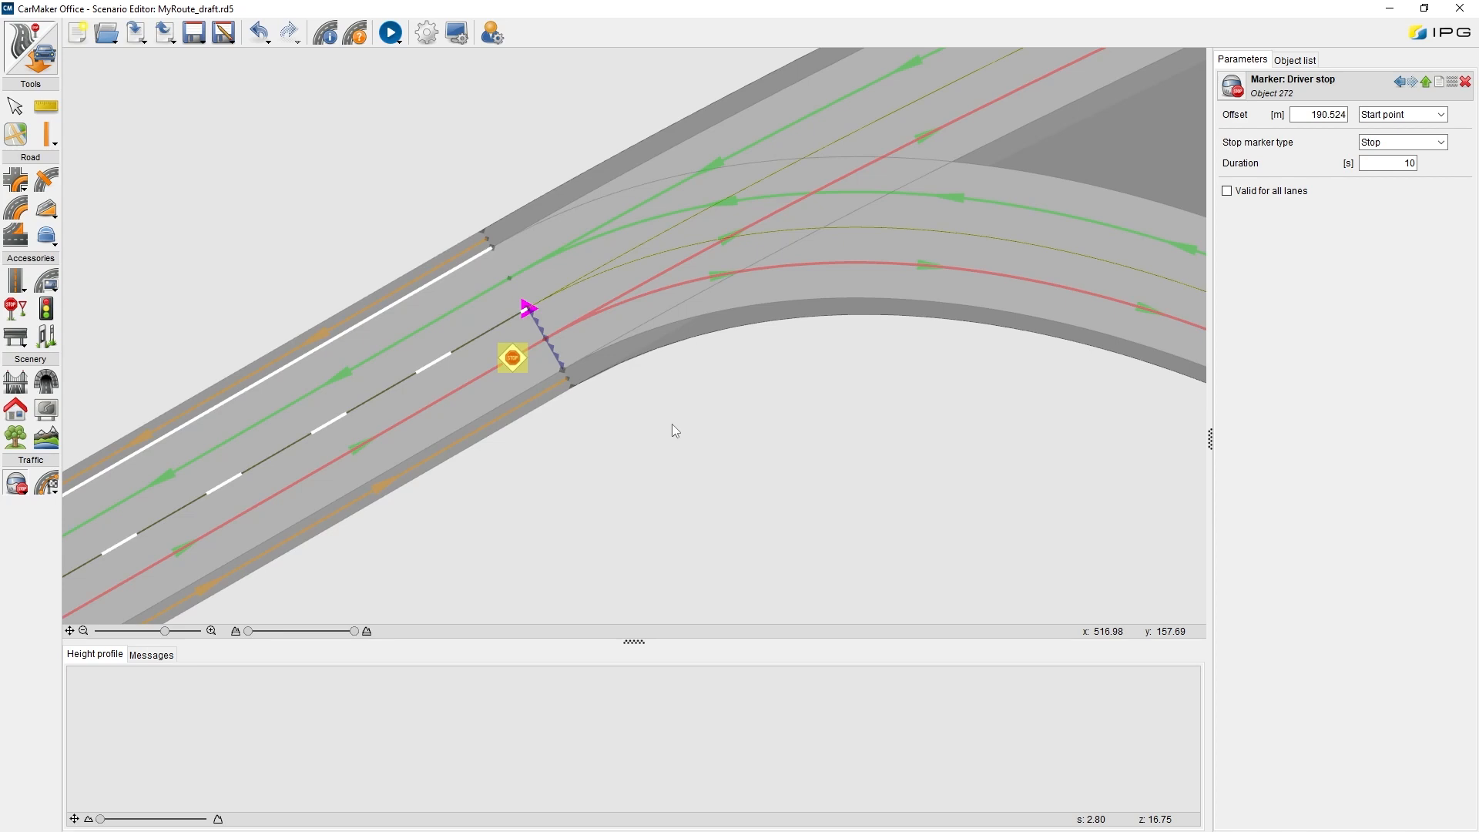
scroll(671, 424, "up", 1)
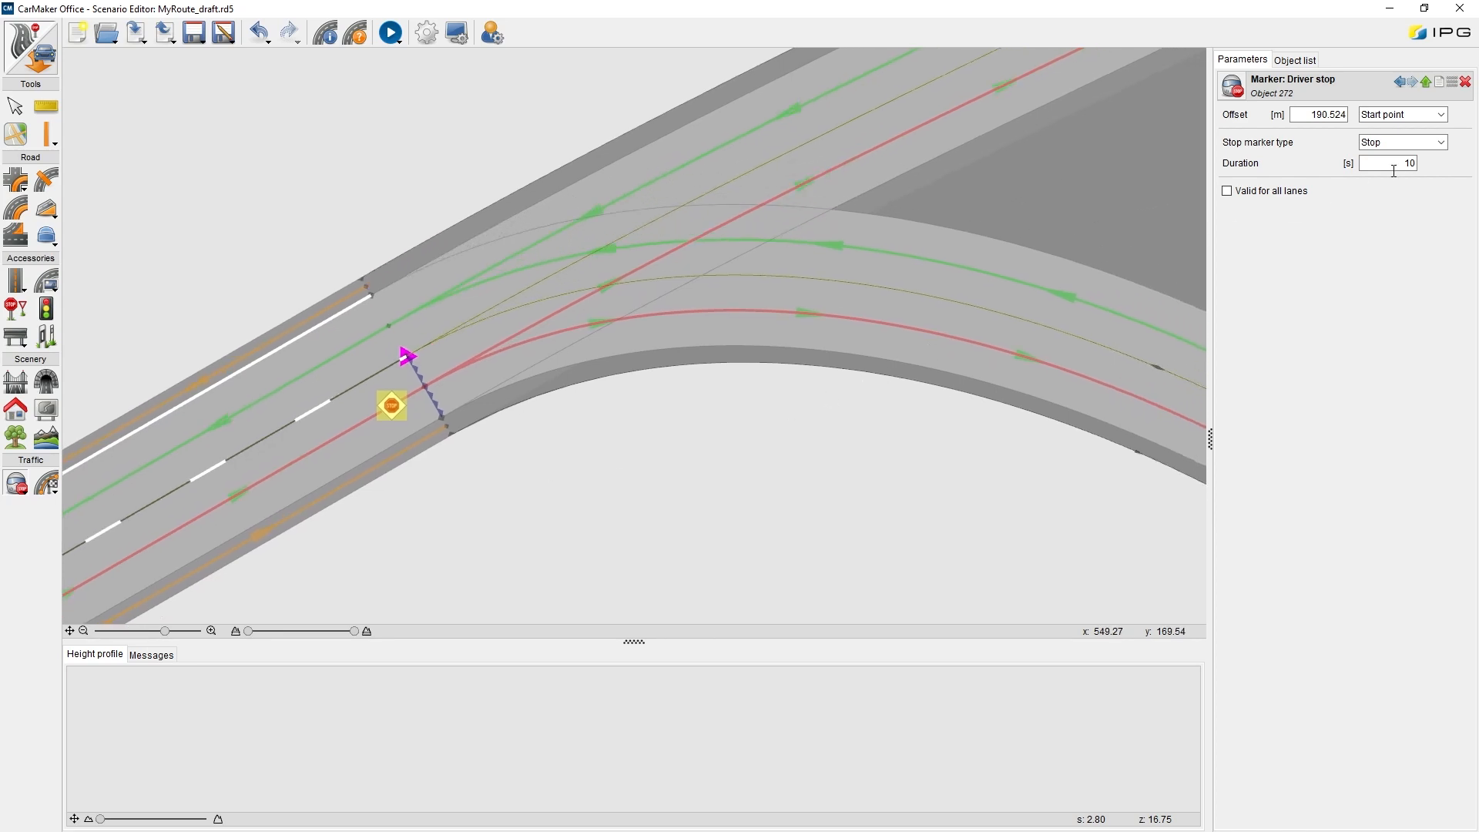
Set the stop marker type to Traffic light
left_click(1440, 142)
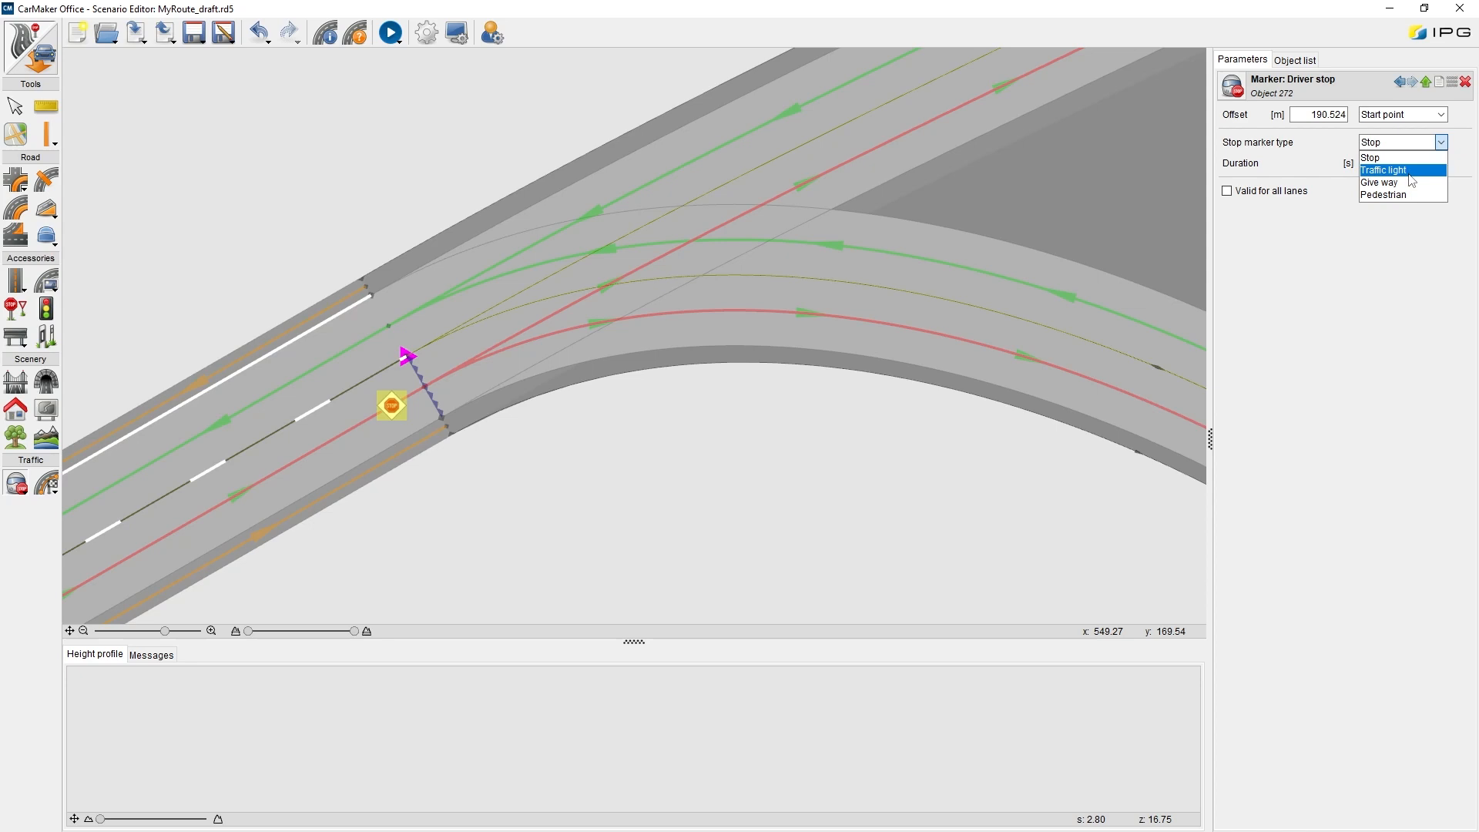
left_click(1411, 172)
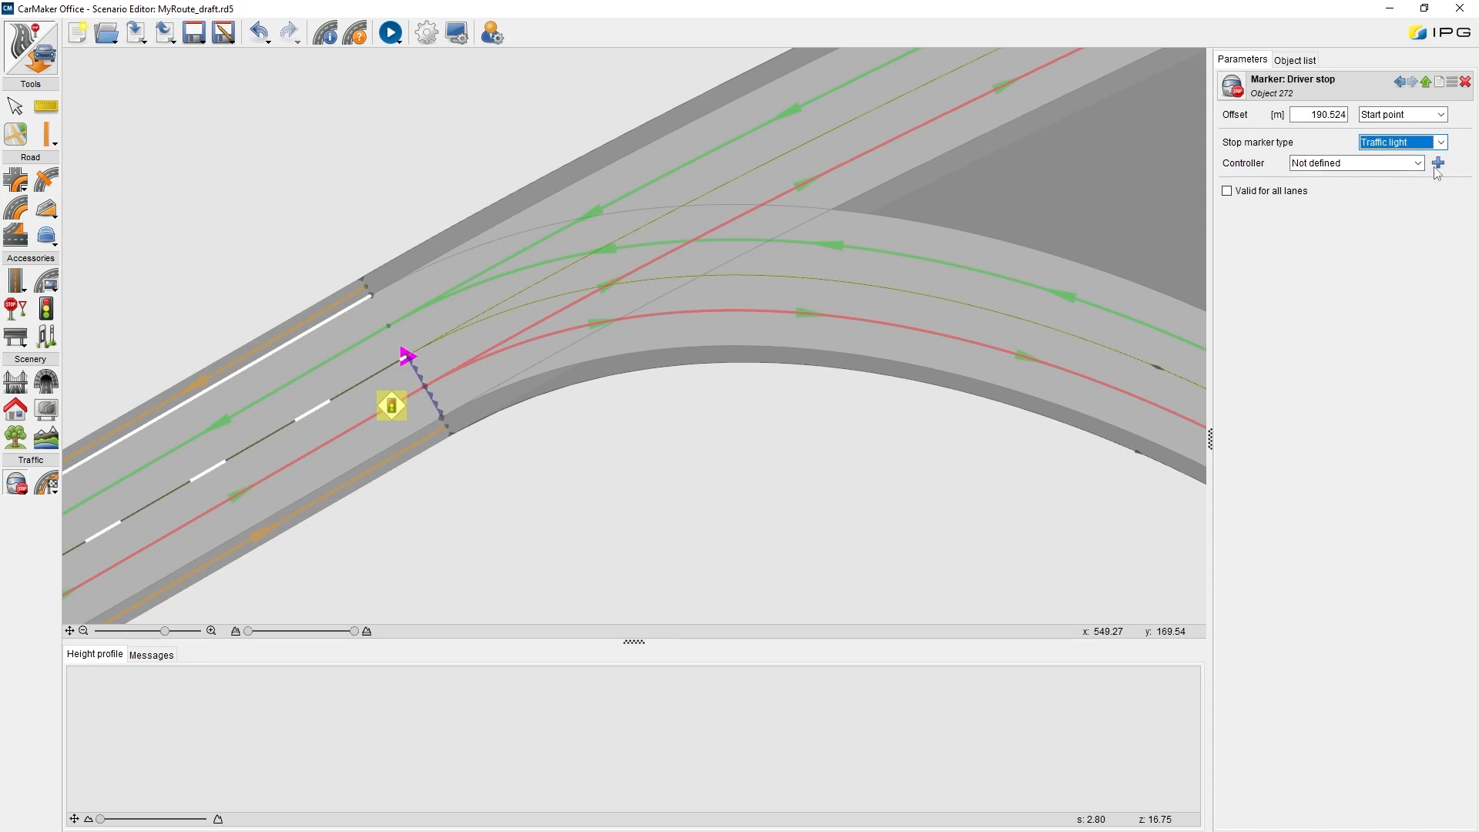
Create traffic light controller CtrlTL000 with Initial phase Red, keeping 15/3/30 s timings
left_click(1438, 163)
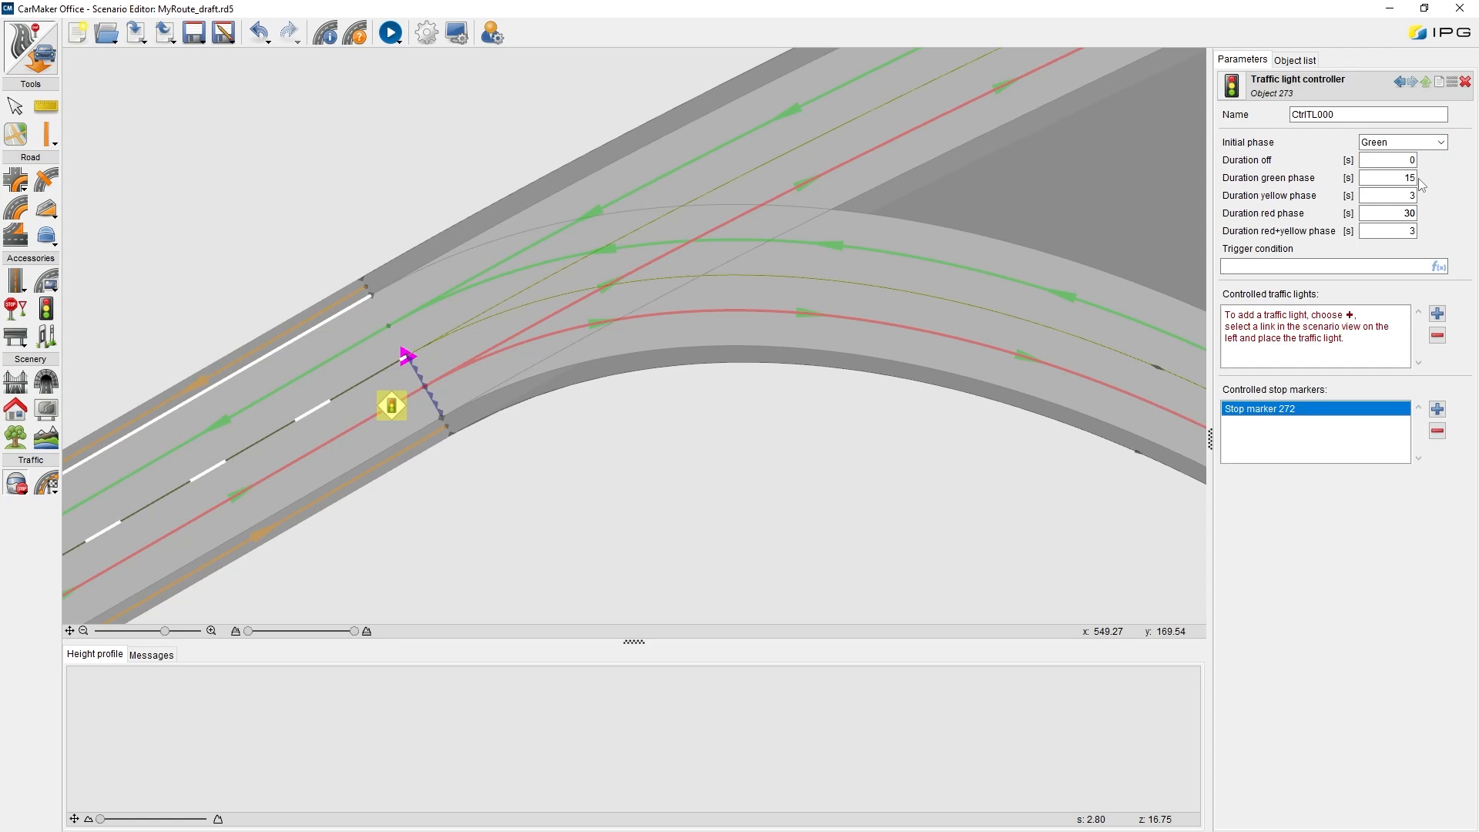
left_click(1441, 141)
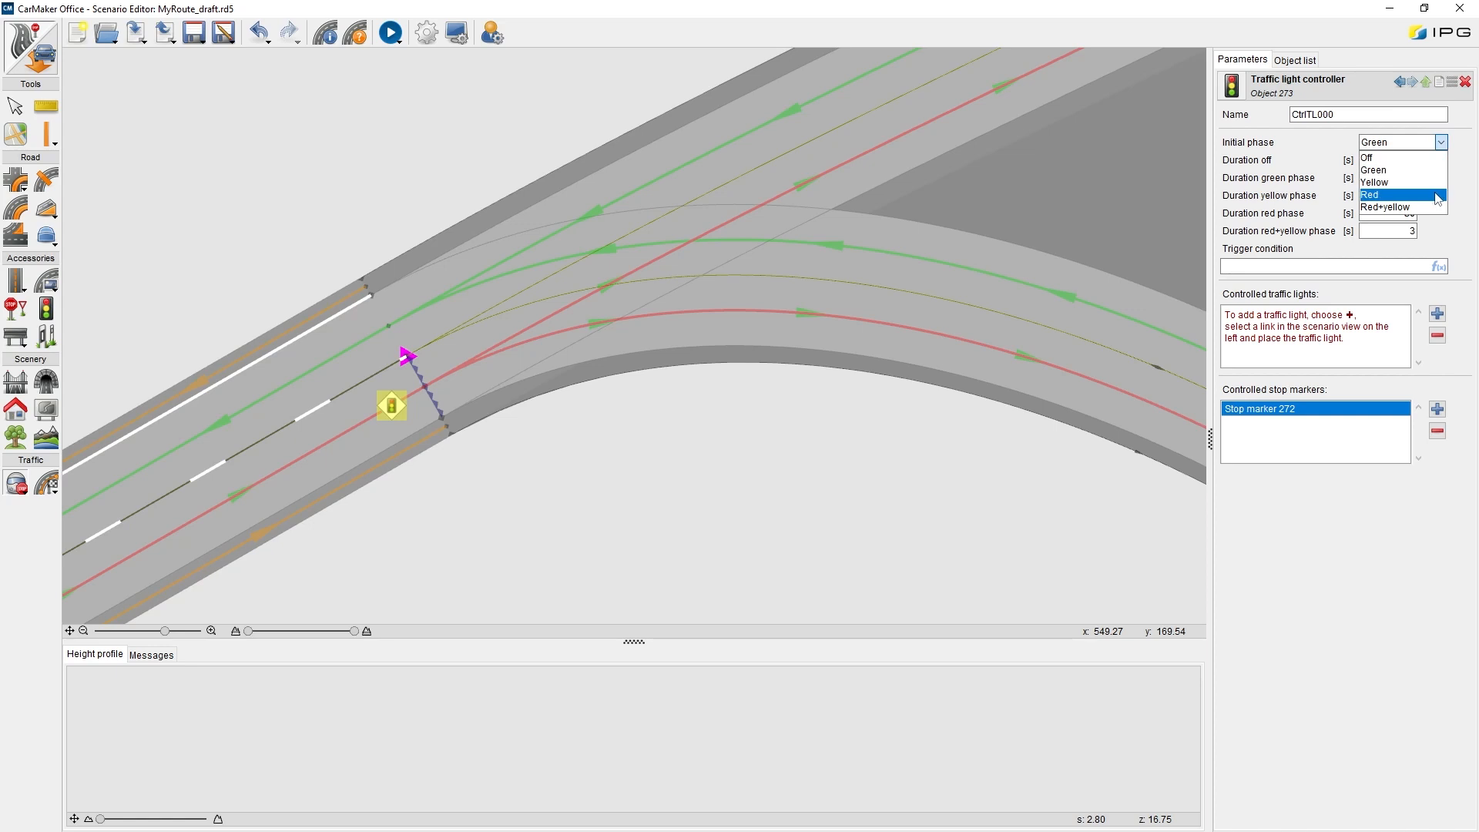
left_click(1401, 196)
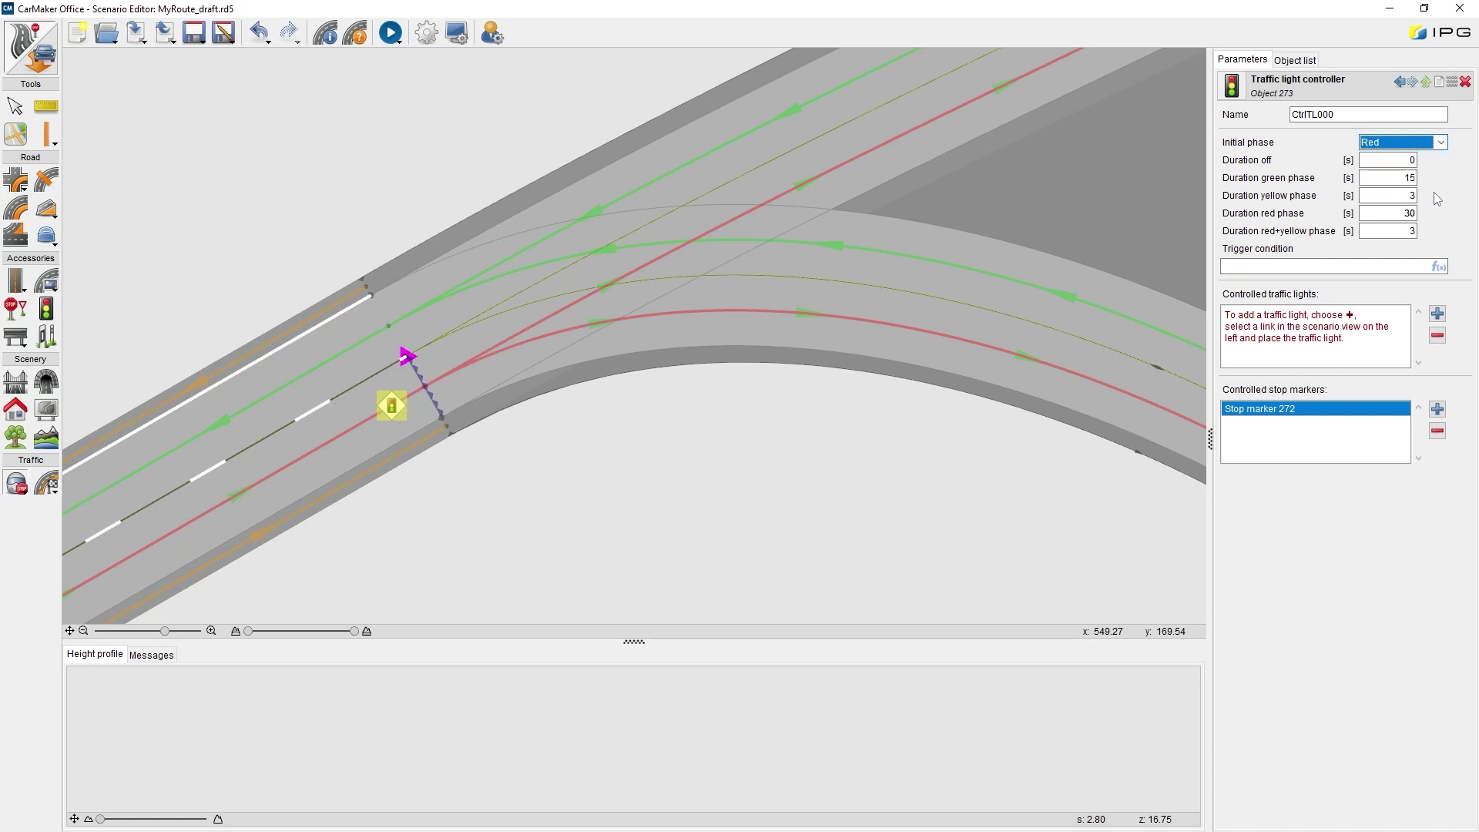
double_click(1398, 214)
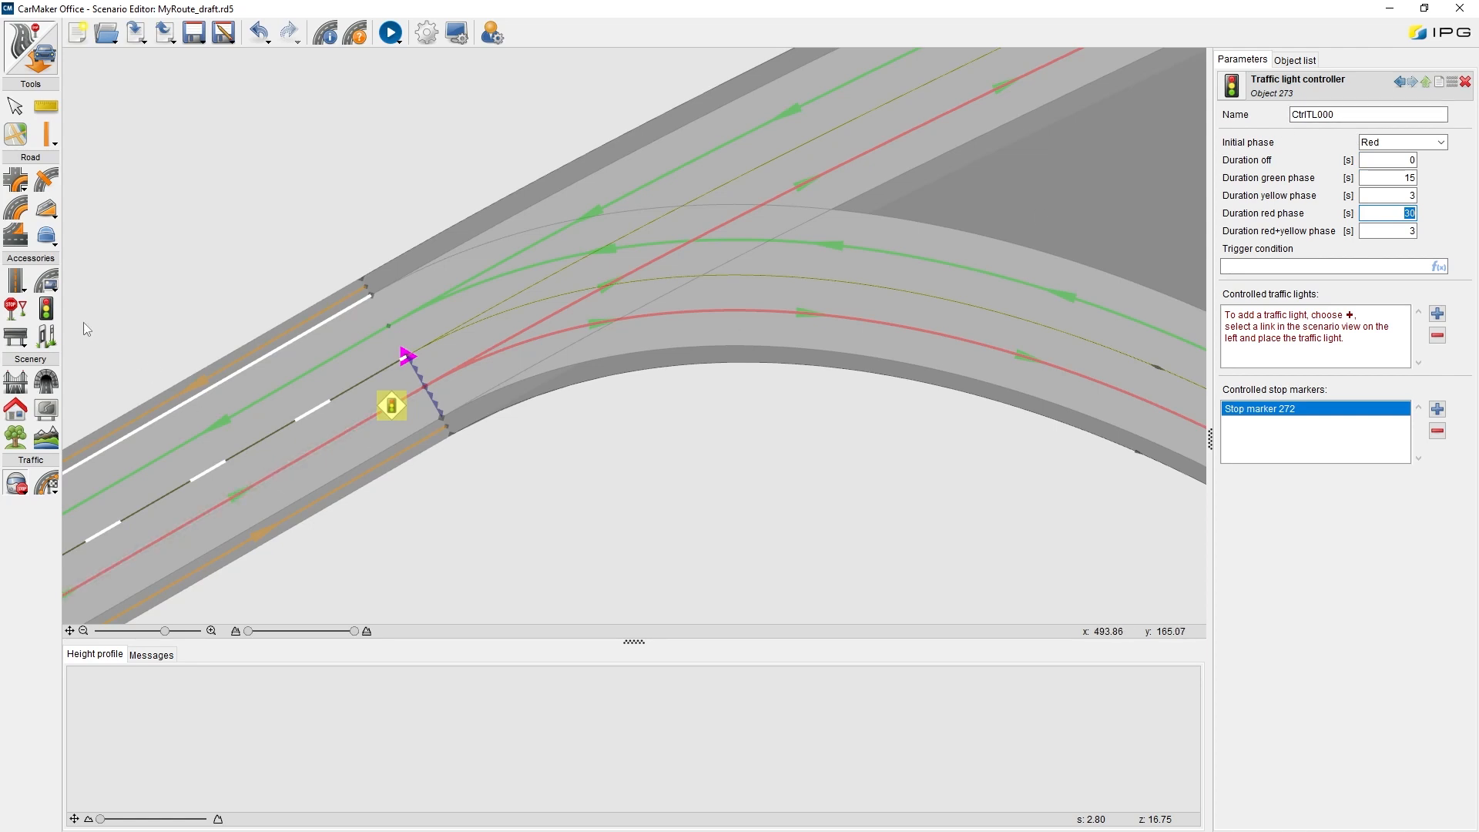
left_click(46, 309)
scroll(352, 401, "up", 2)
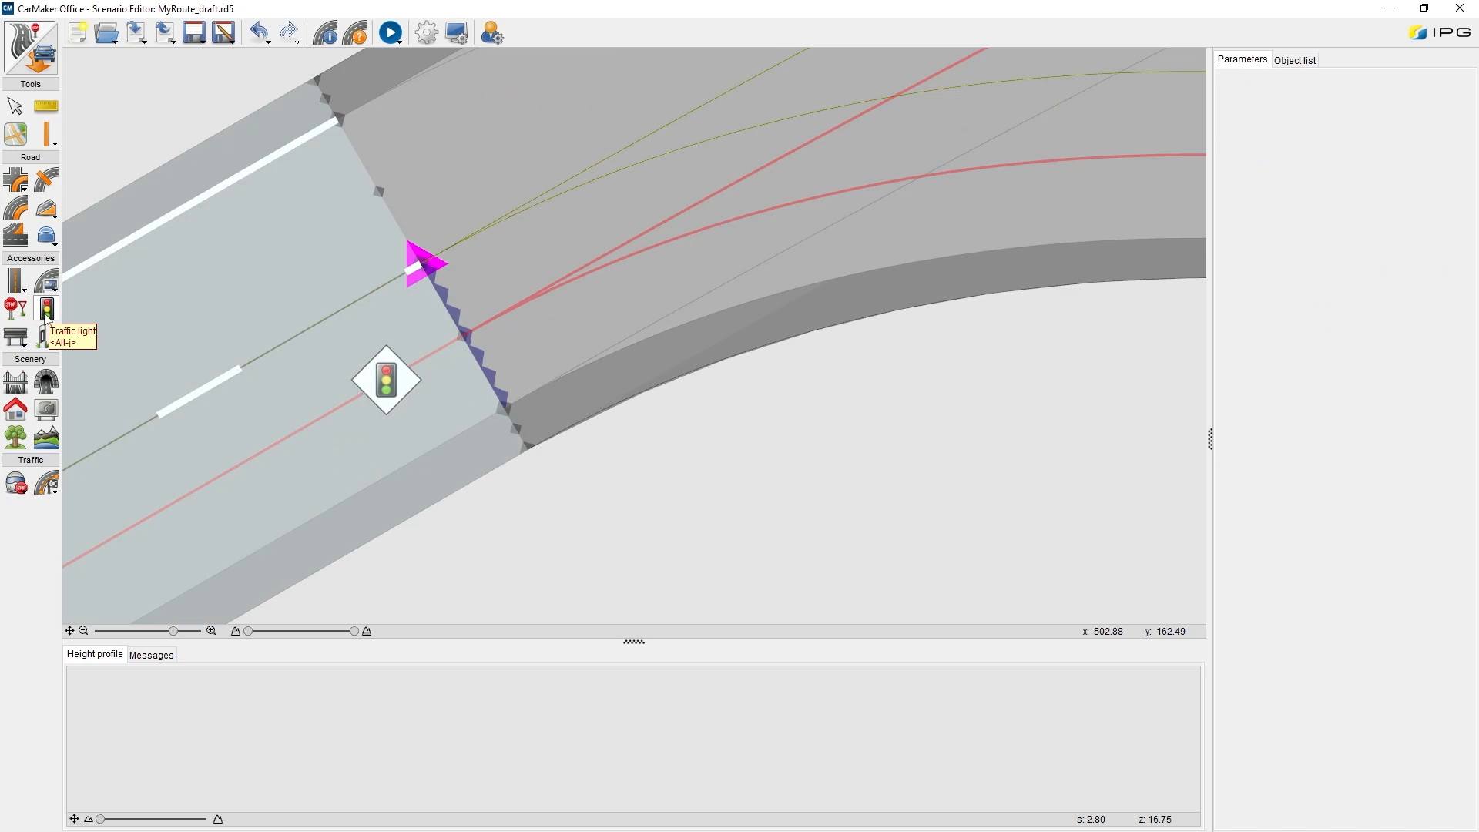
Place a traffic light on the road's right edge beside the junction stop line
left_click(522, 453)
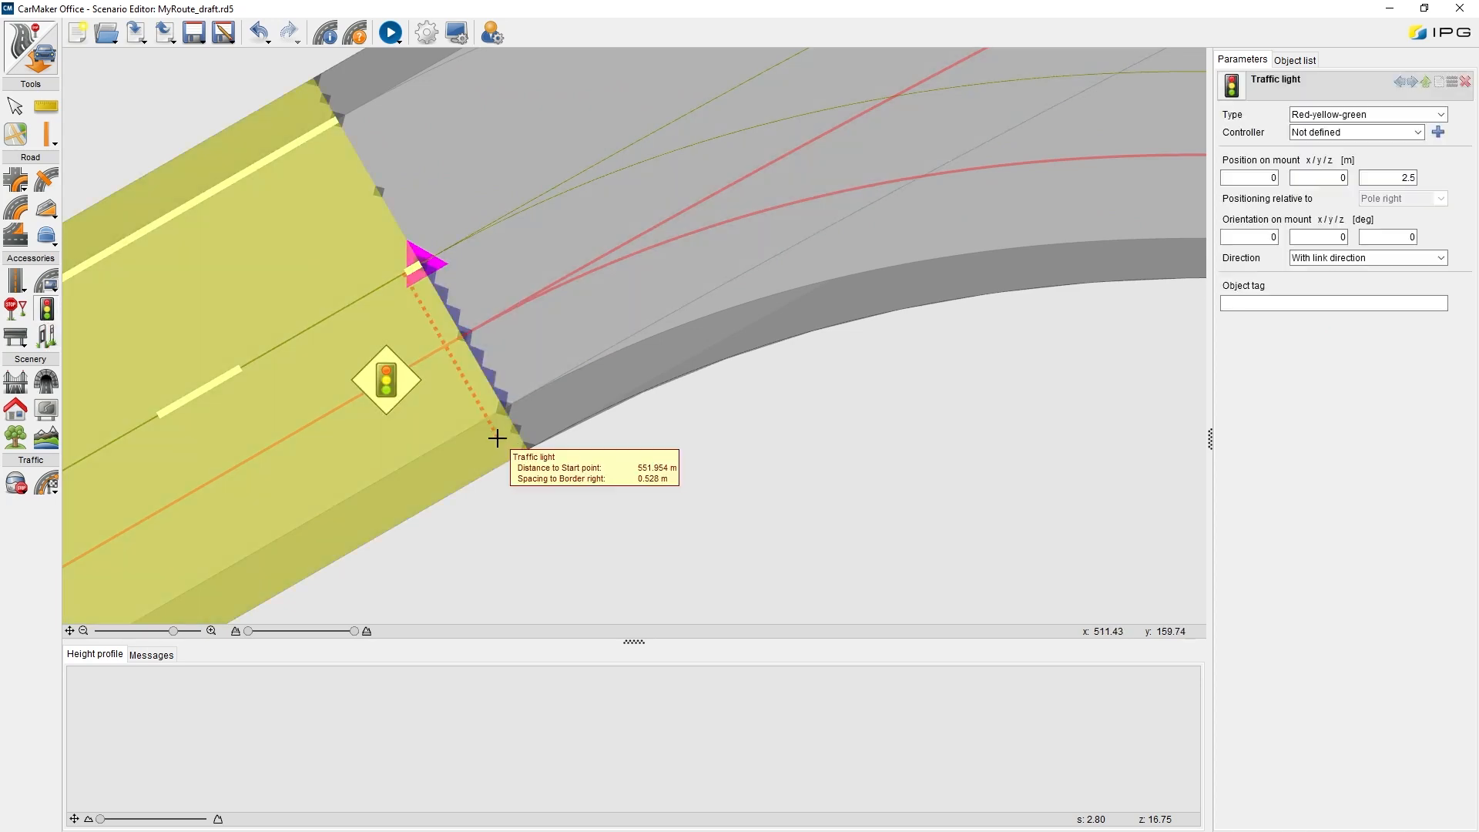
left_click(527, 461)
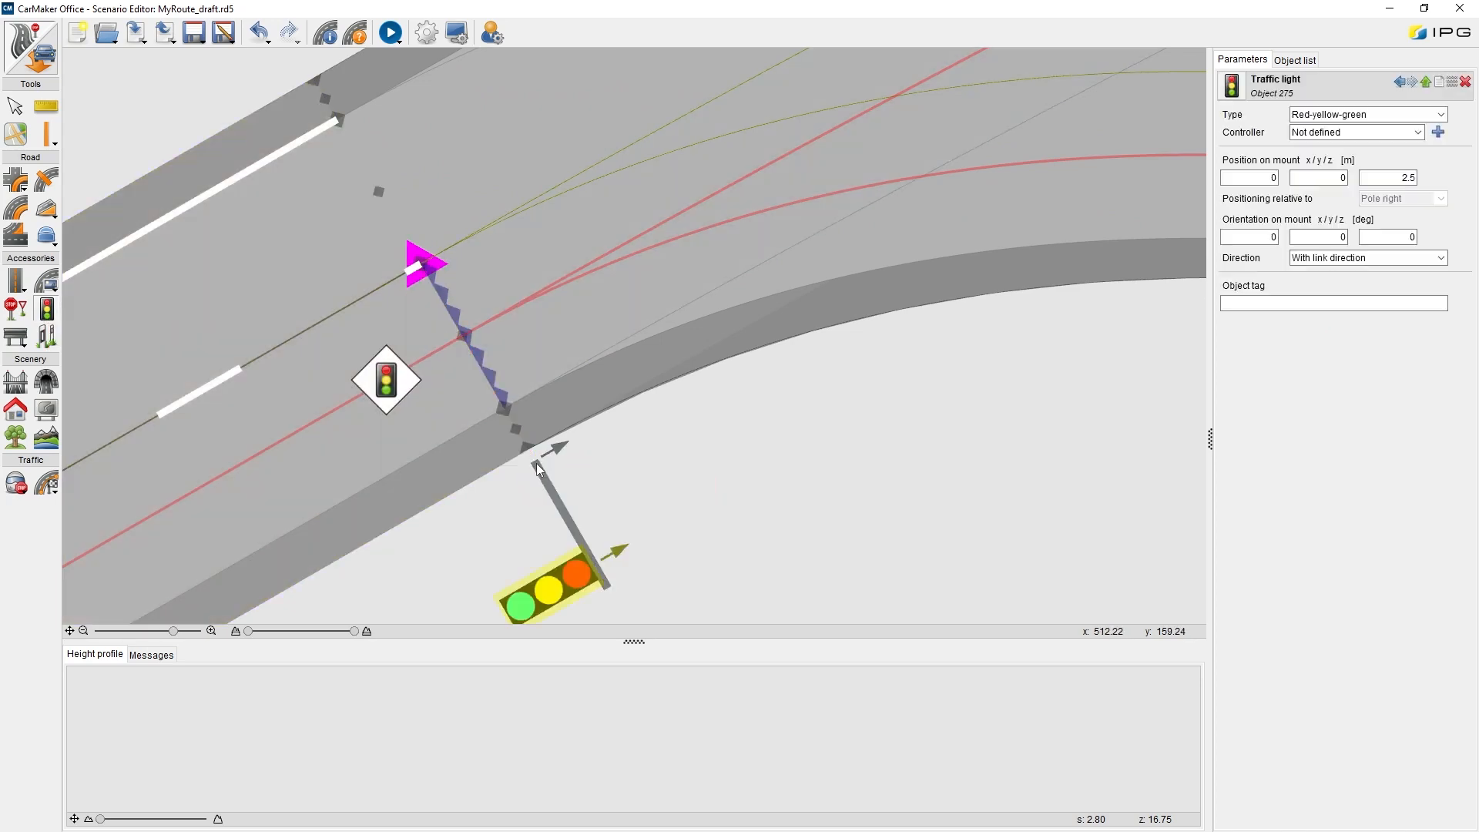
Assign controller CtrlTL000 and type Red-yellow-green straight/right to the light
left_click(1417, 133)
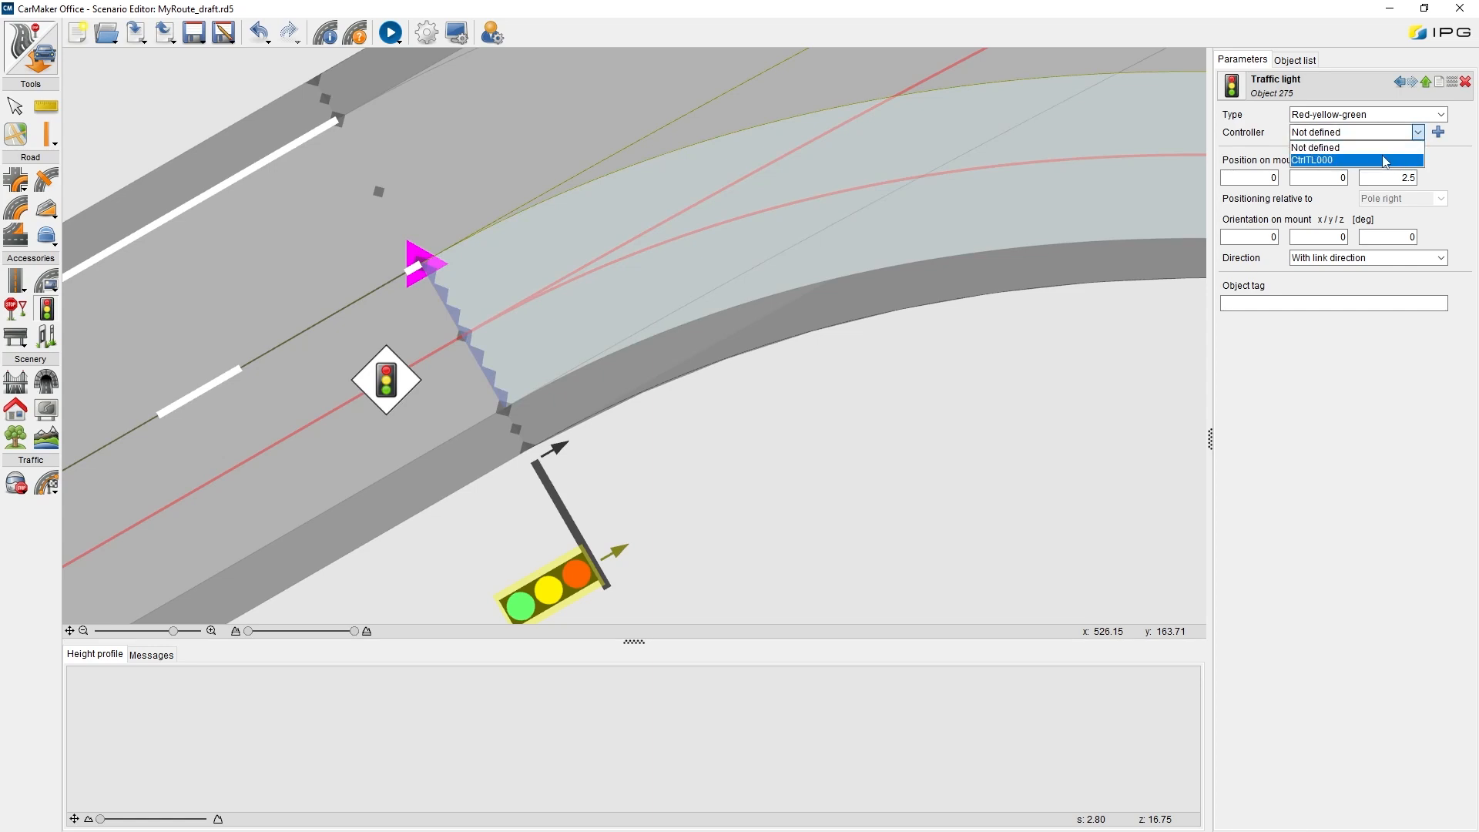
left_click(1385, 161)
left_click(1439, 115)
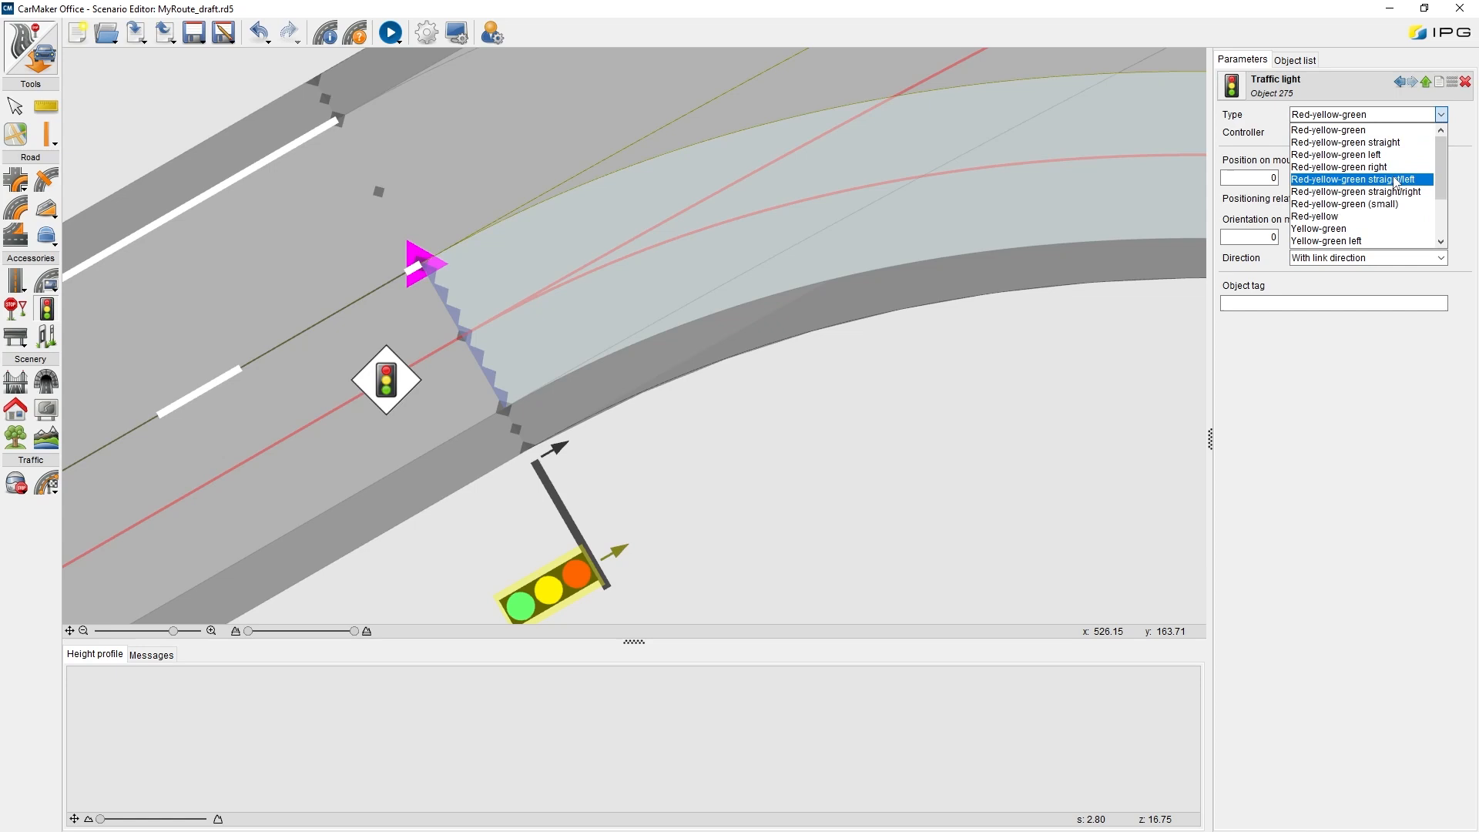
left_click(1354, 193)
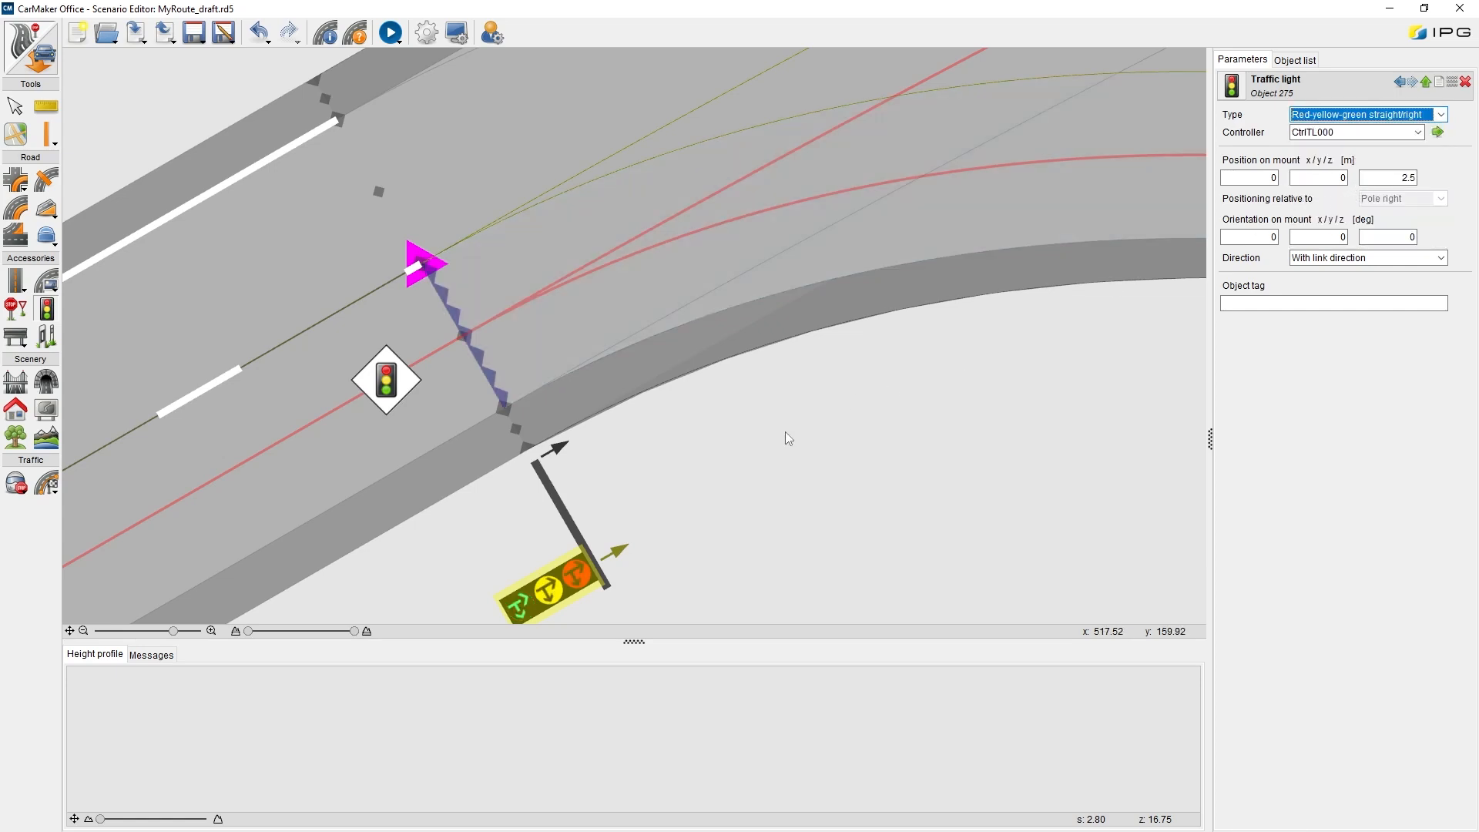
scroll(783, 433, "down", 3)
scroll(784, 458, "up", 1)
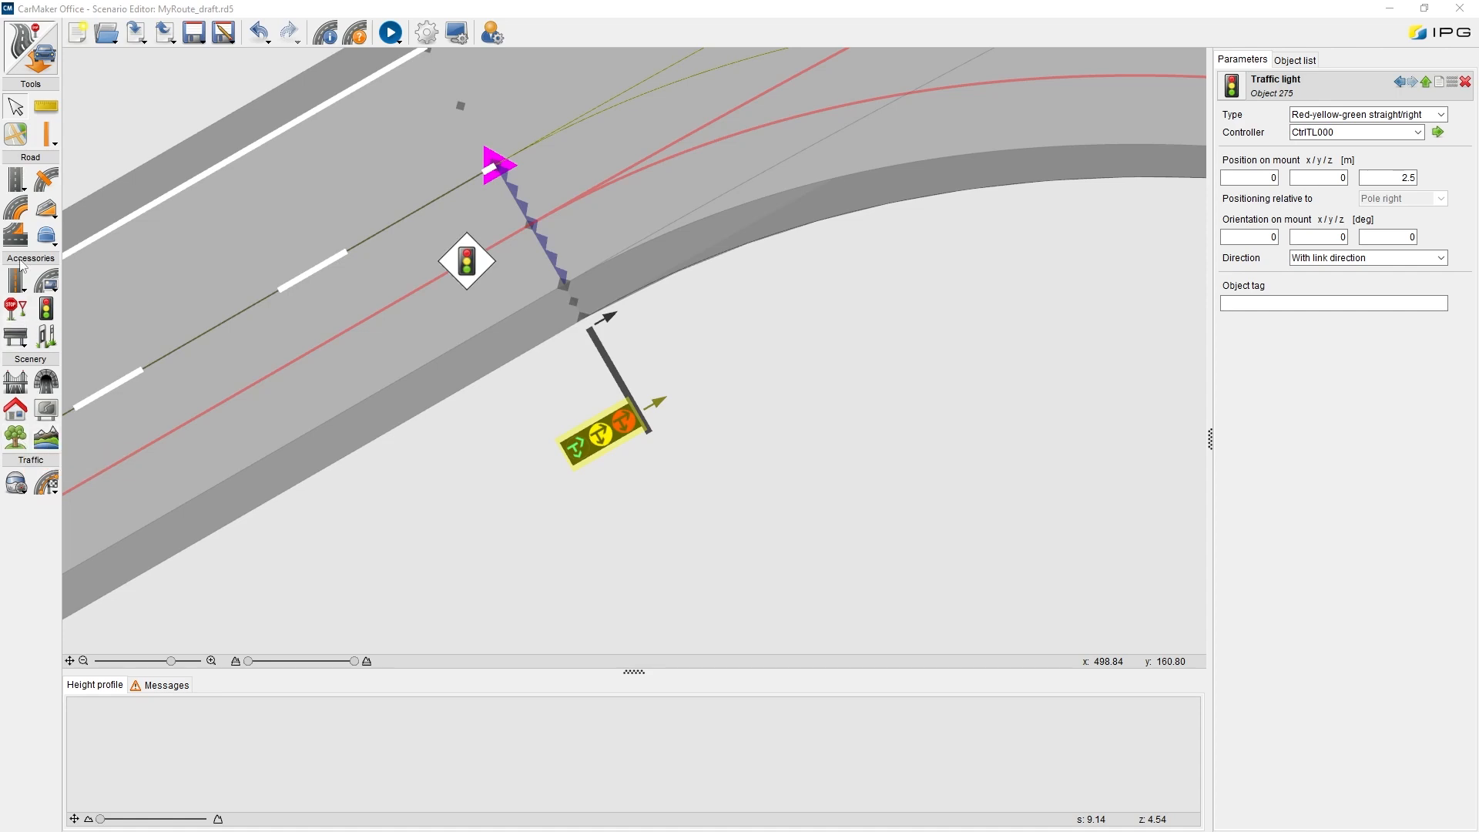
Draw a broken-line road marking along Junction link 0 of the curved link
left_click(669, 284)
scroll(851, 309, "down", 3)
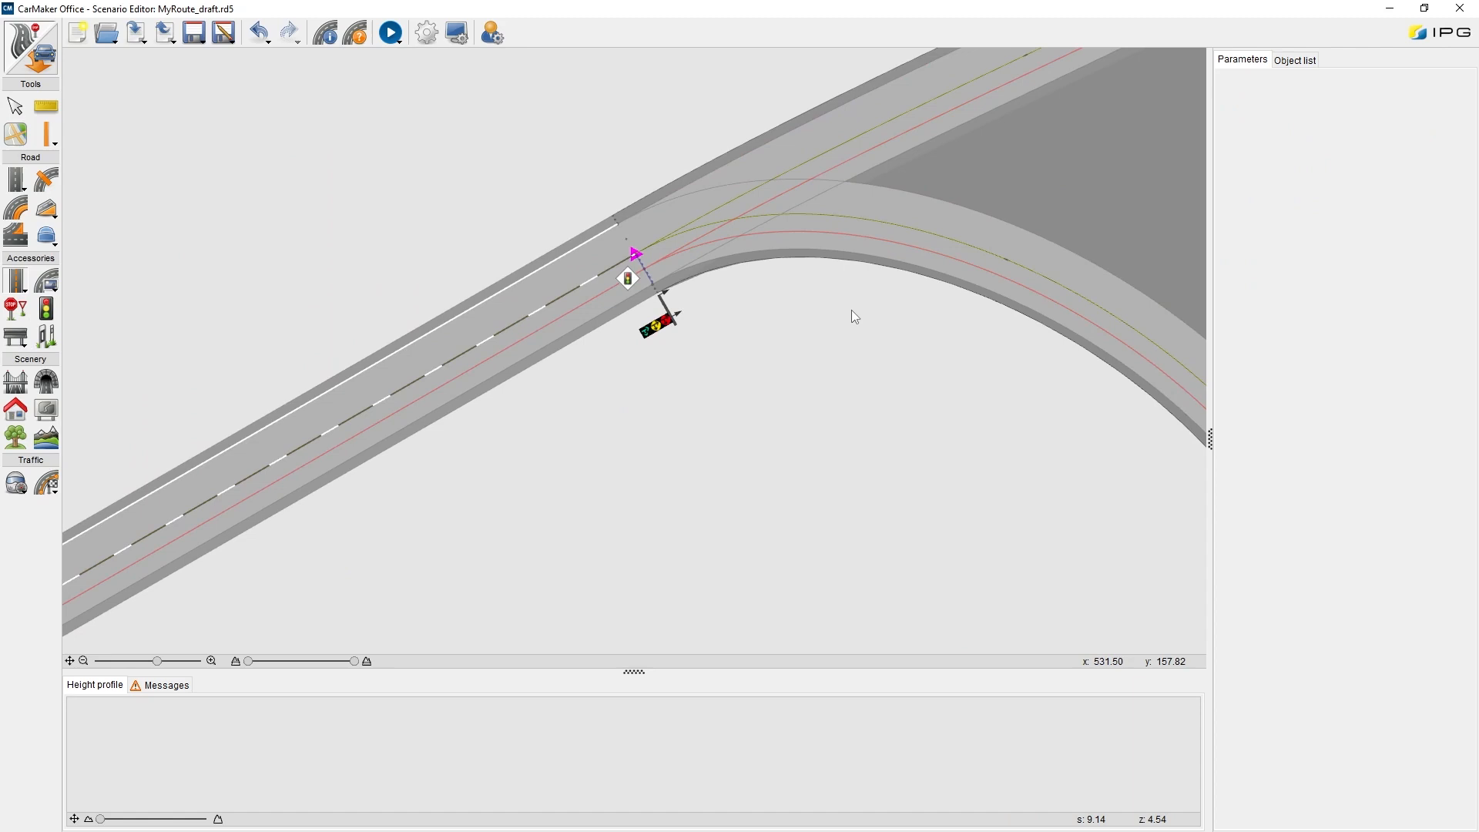
scroll(710, 416, "down", 2)
scroll(715, 388, "up", 3)
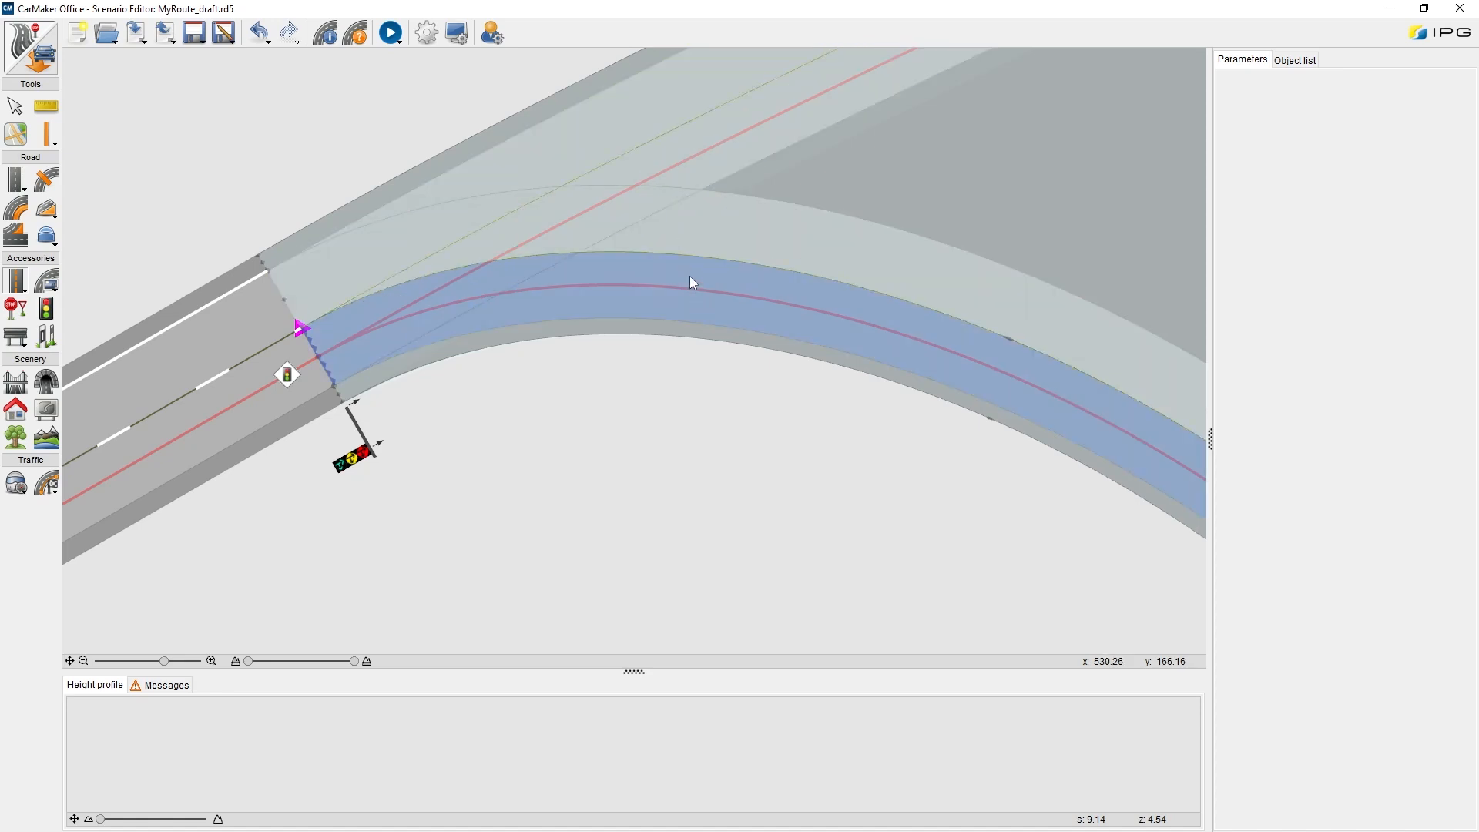
left_click(689, 275)
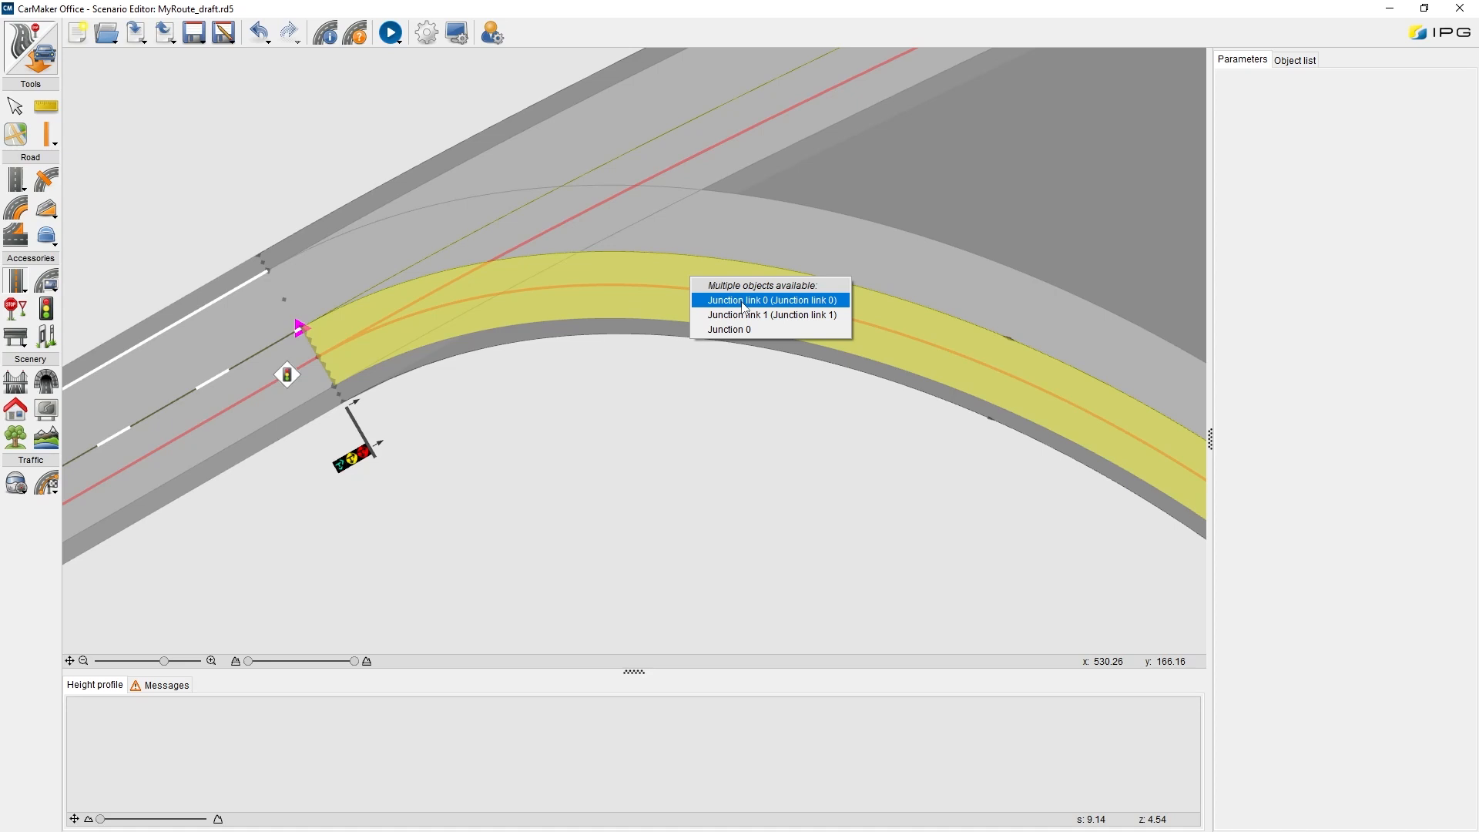
left_click(748, 300)
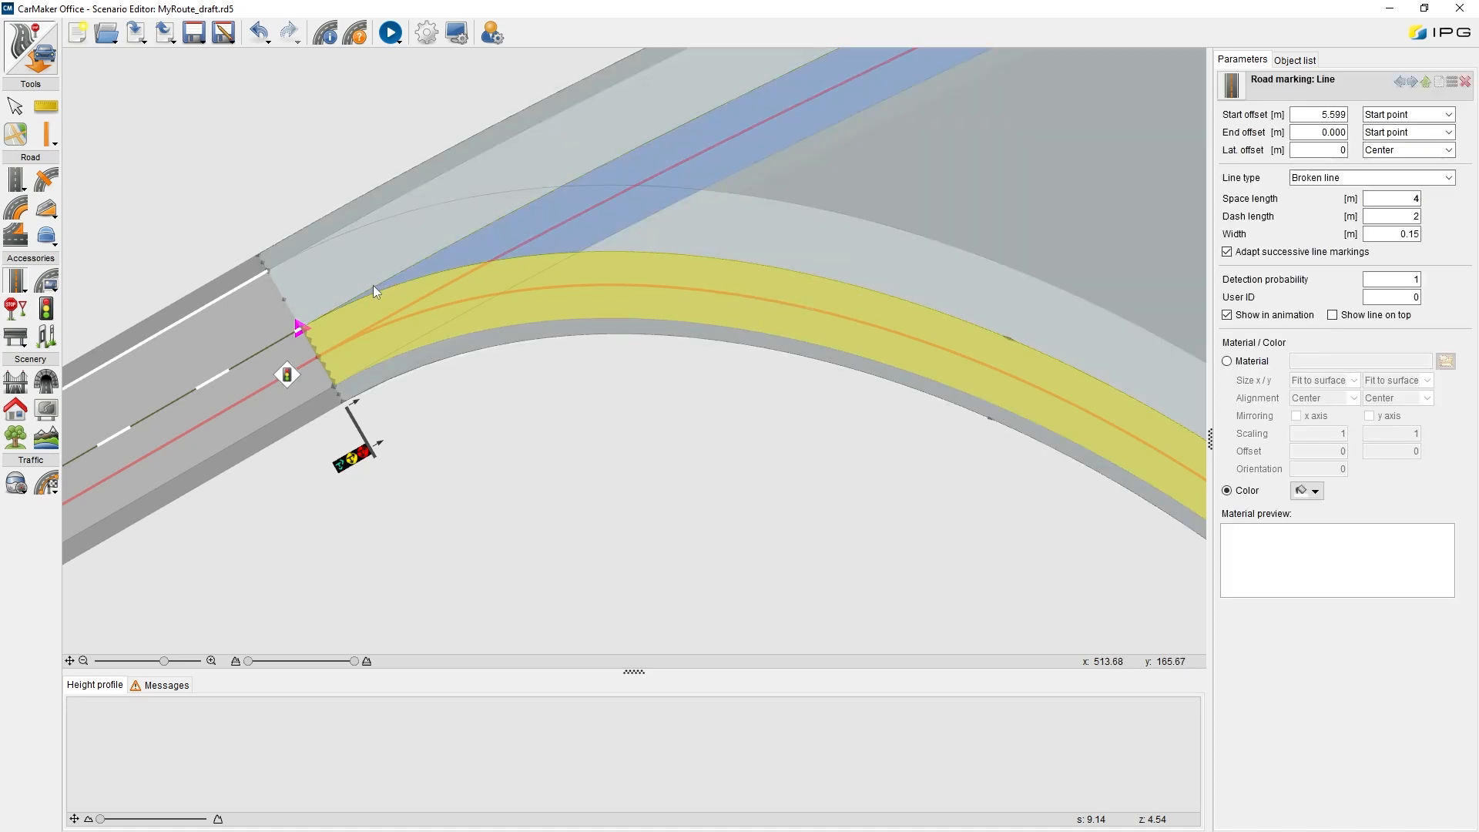
left_click_drag(381, 283, 694, 275)
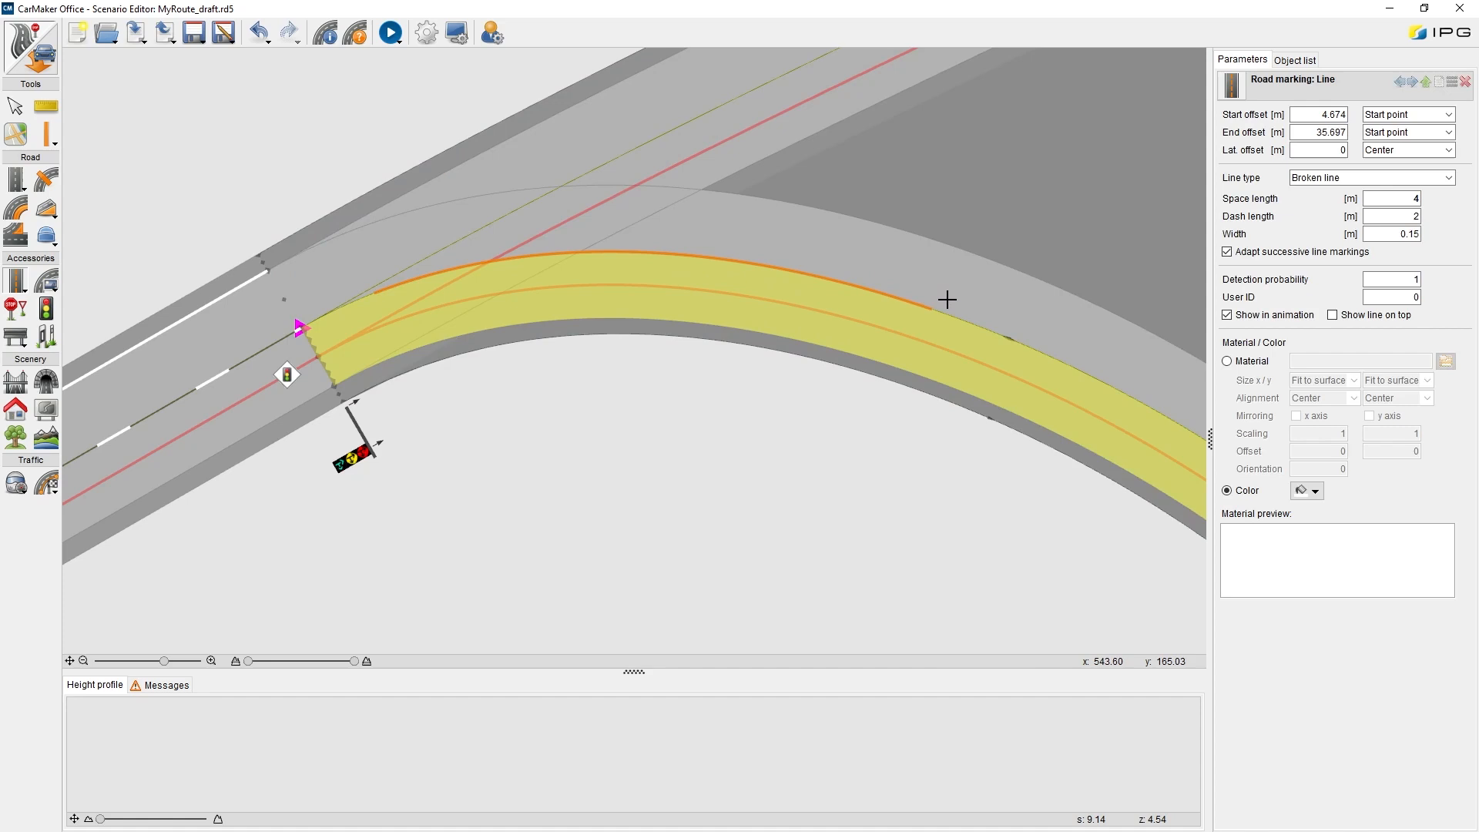
left_click(1005, 329)
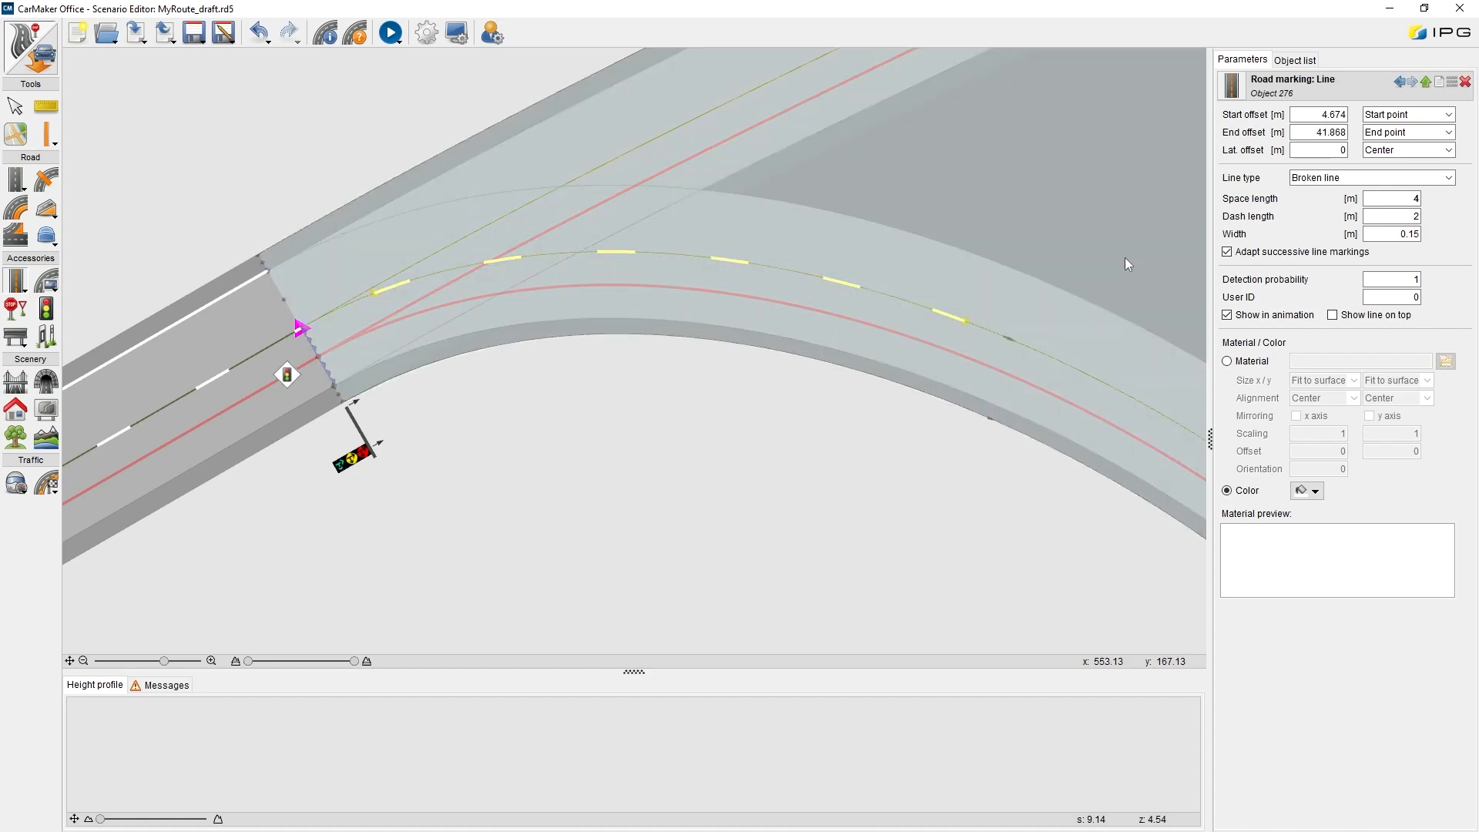
Set the marking's Start offset and End offset both to 0
left_click(1329, 115)
double_click(1332, 115)
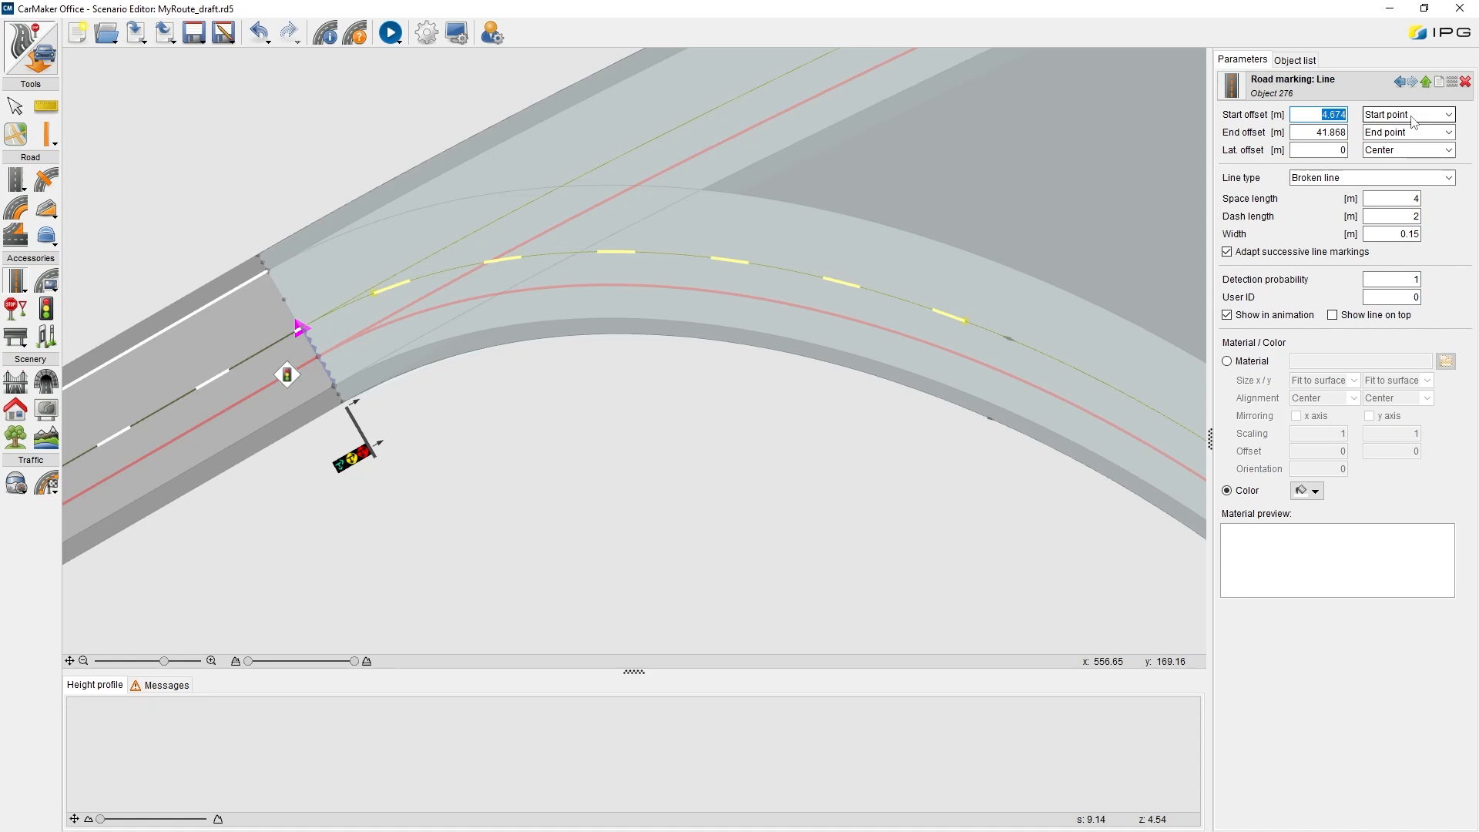
type("0")
left_click(1311, 132)
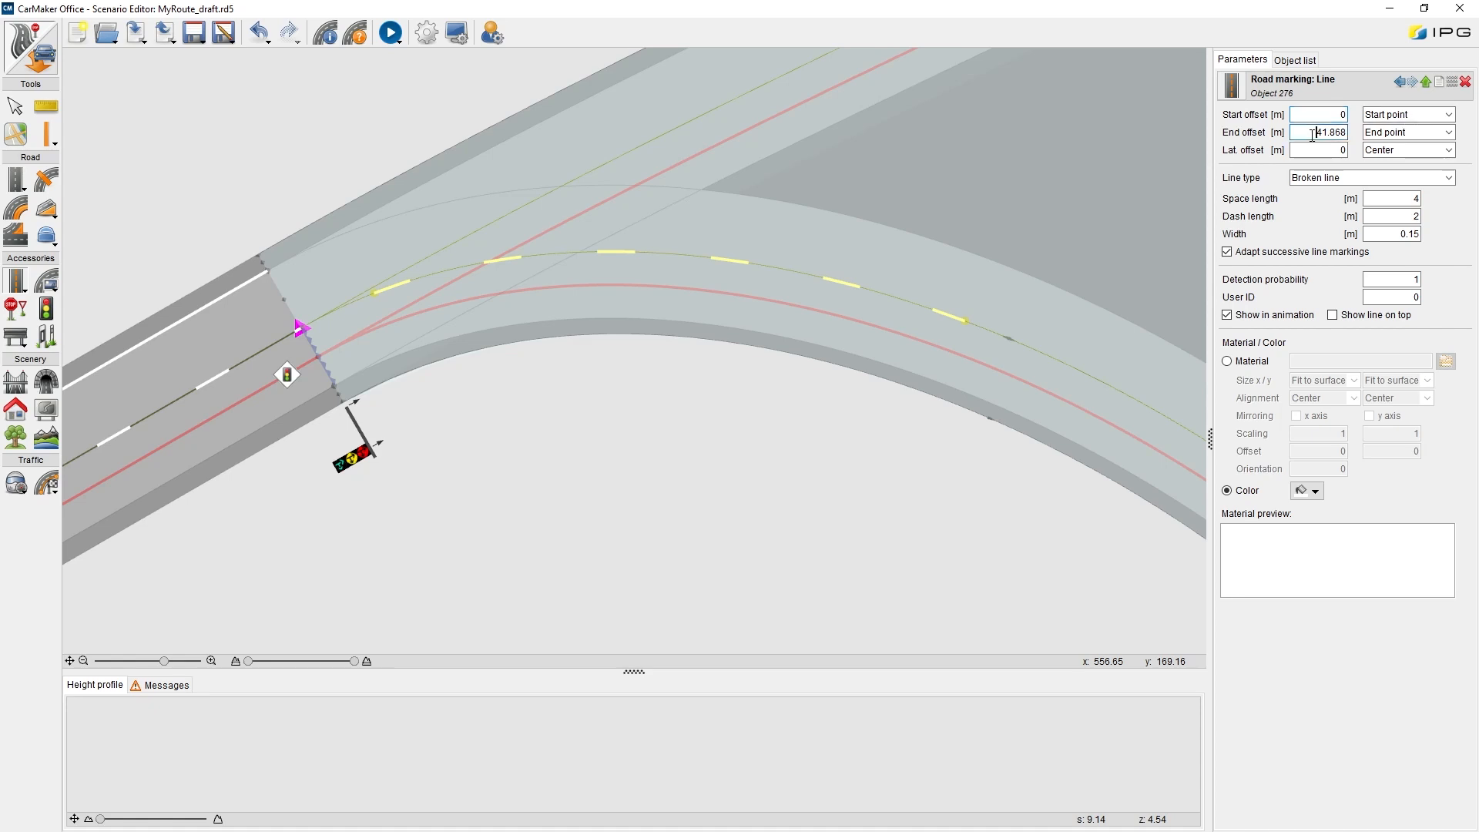
double_click(1317, 132)
type("0")
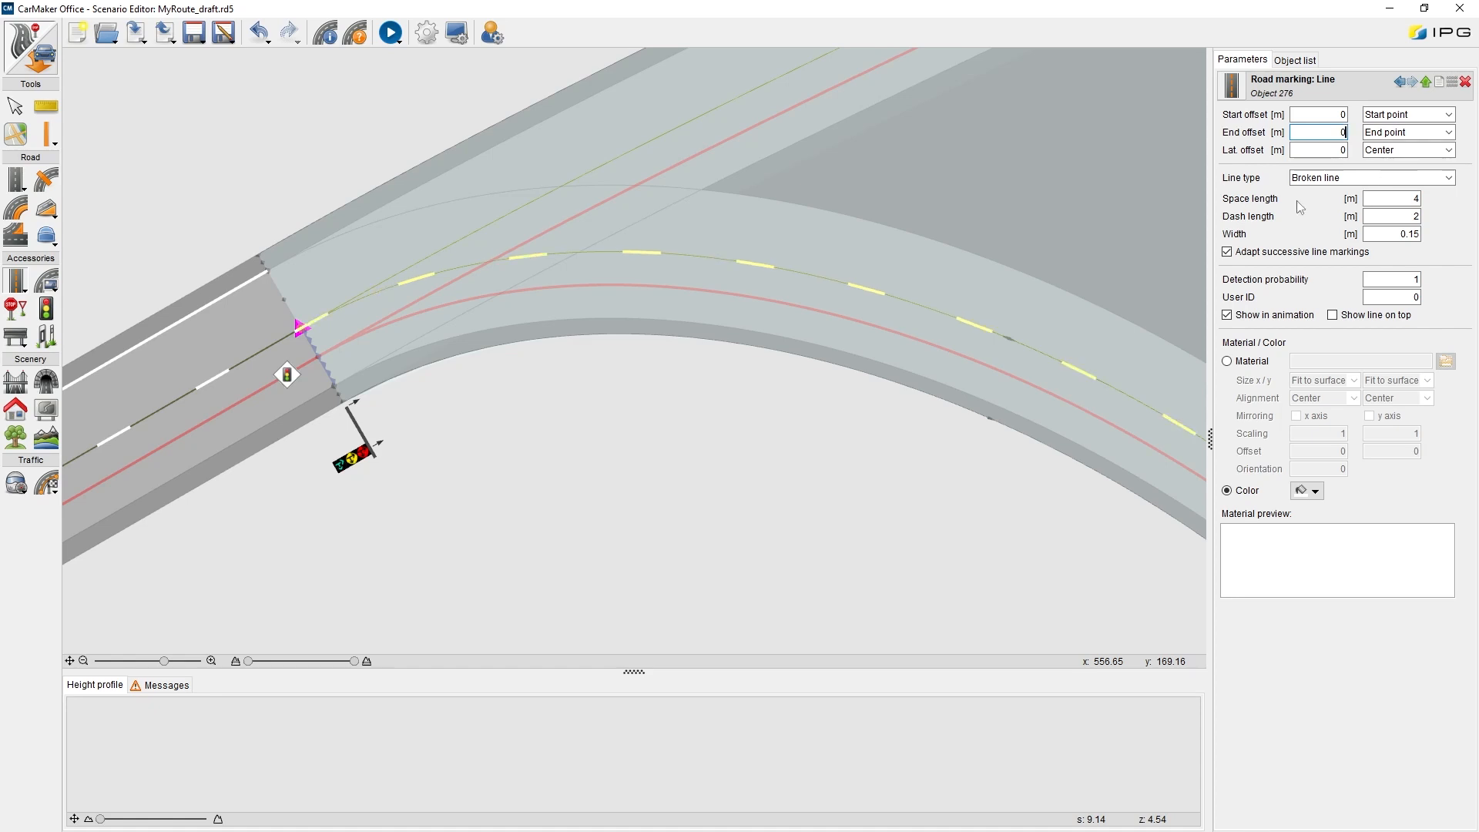
key("Return")
scroll(1155, 173, "down", 2)
Confirm the marking's Line type stays Broken line
left_click(780, 333)
middle_click_drag(805, 476, 798, 310)
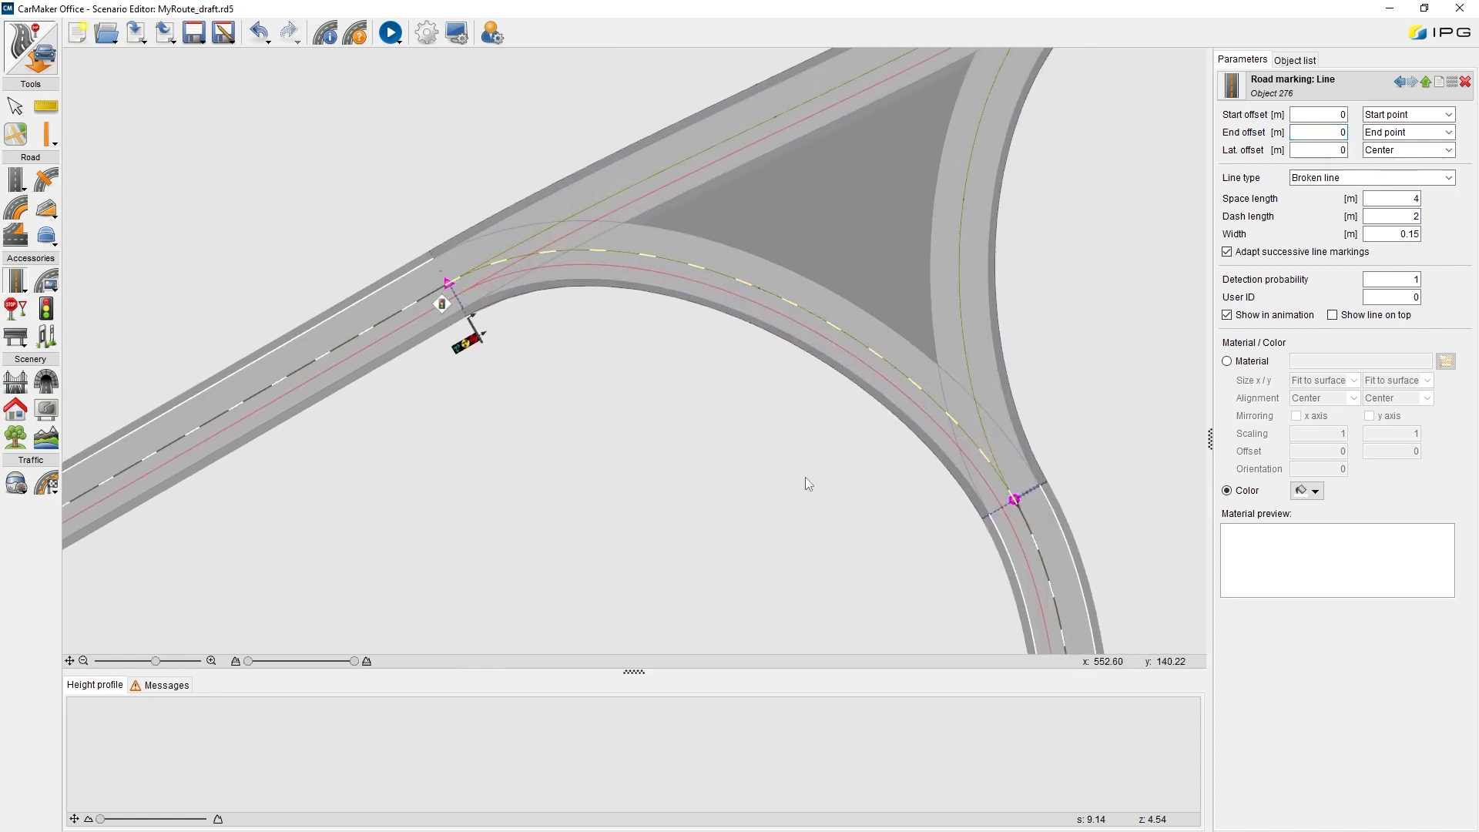
scroll(799, 310, "up", 1)
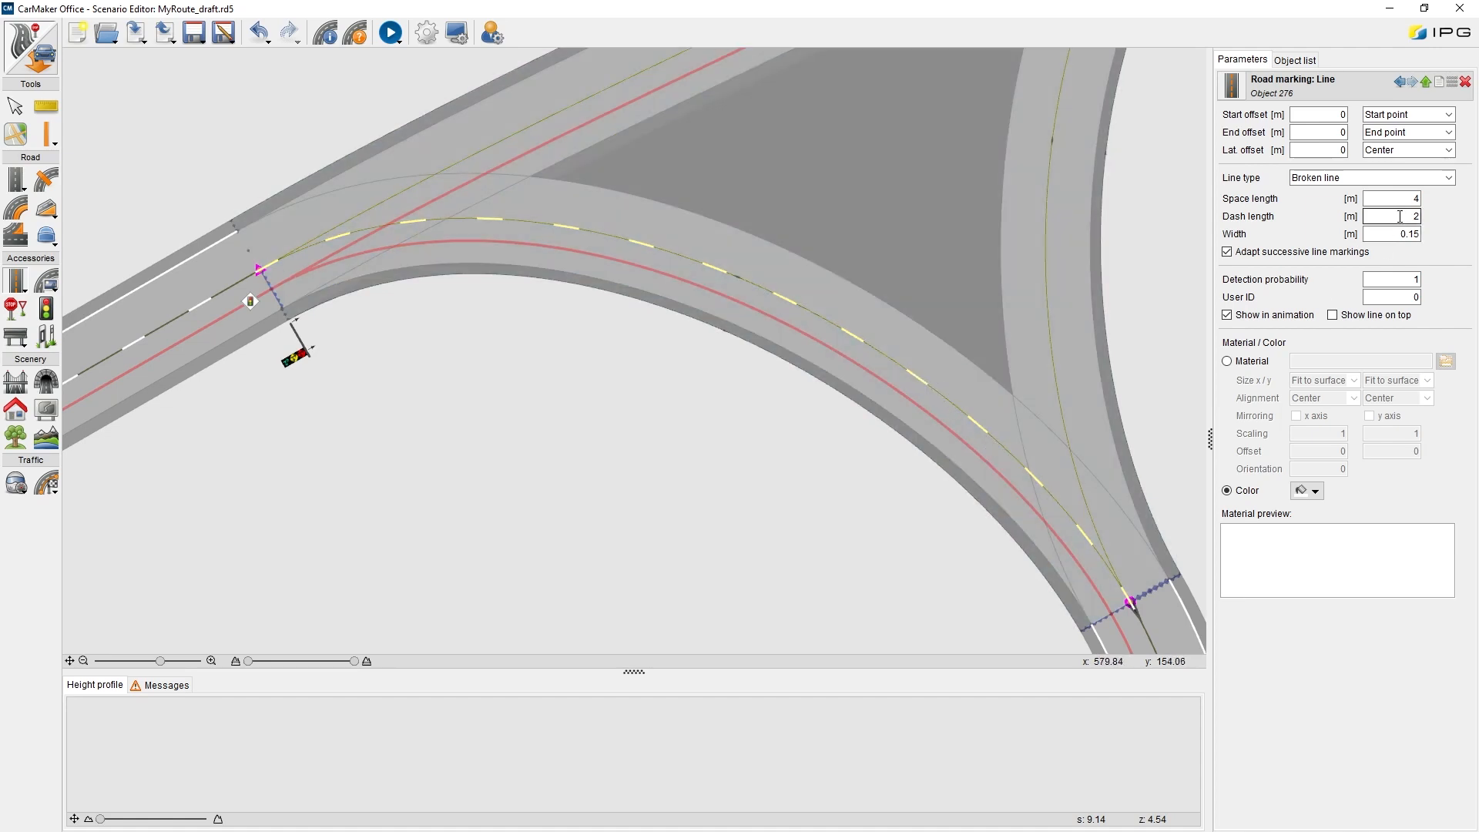
left_click(1447, 177)
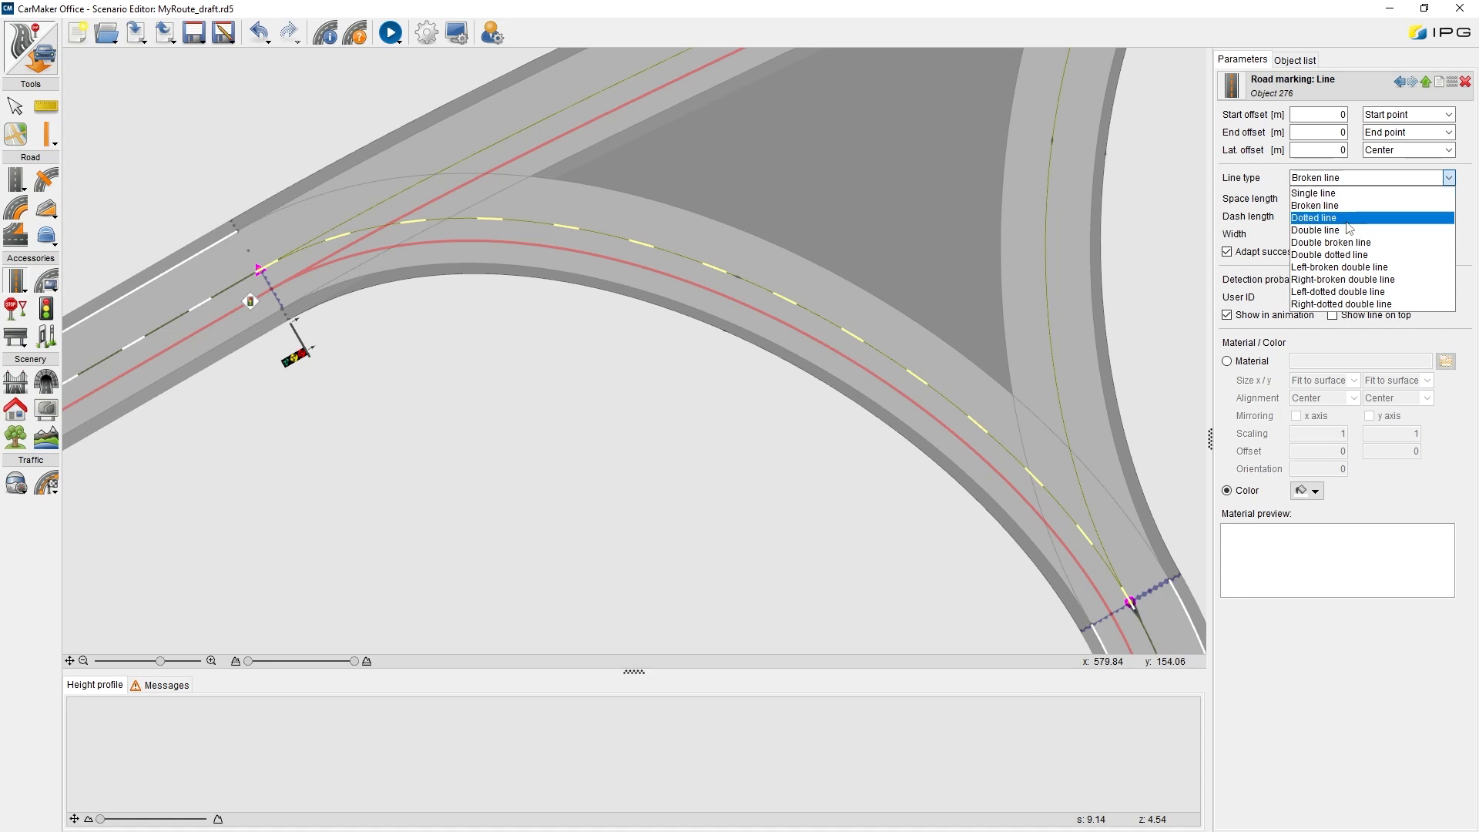
left_click(1271, 188)
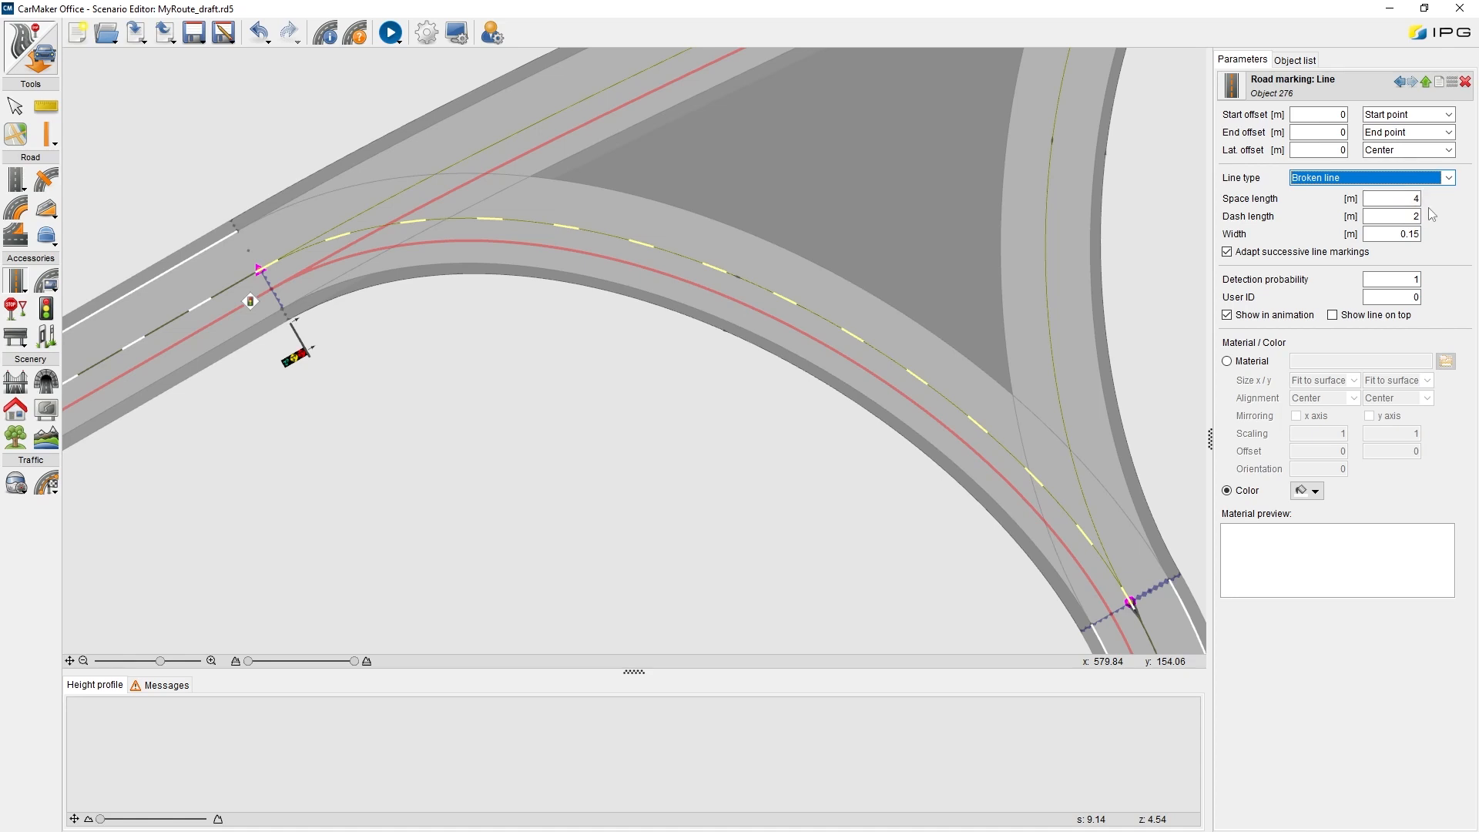
scroll(829, 432, "down", 4)
mouse_move(662, 451)
left_mouse_down()
mouse_move(807, 298)
mouse_move(671, 307)
left_mouse_up()
scroll(704, 268, "up", 5)
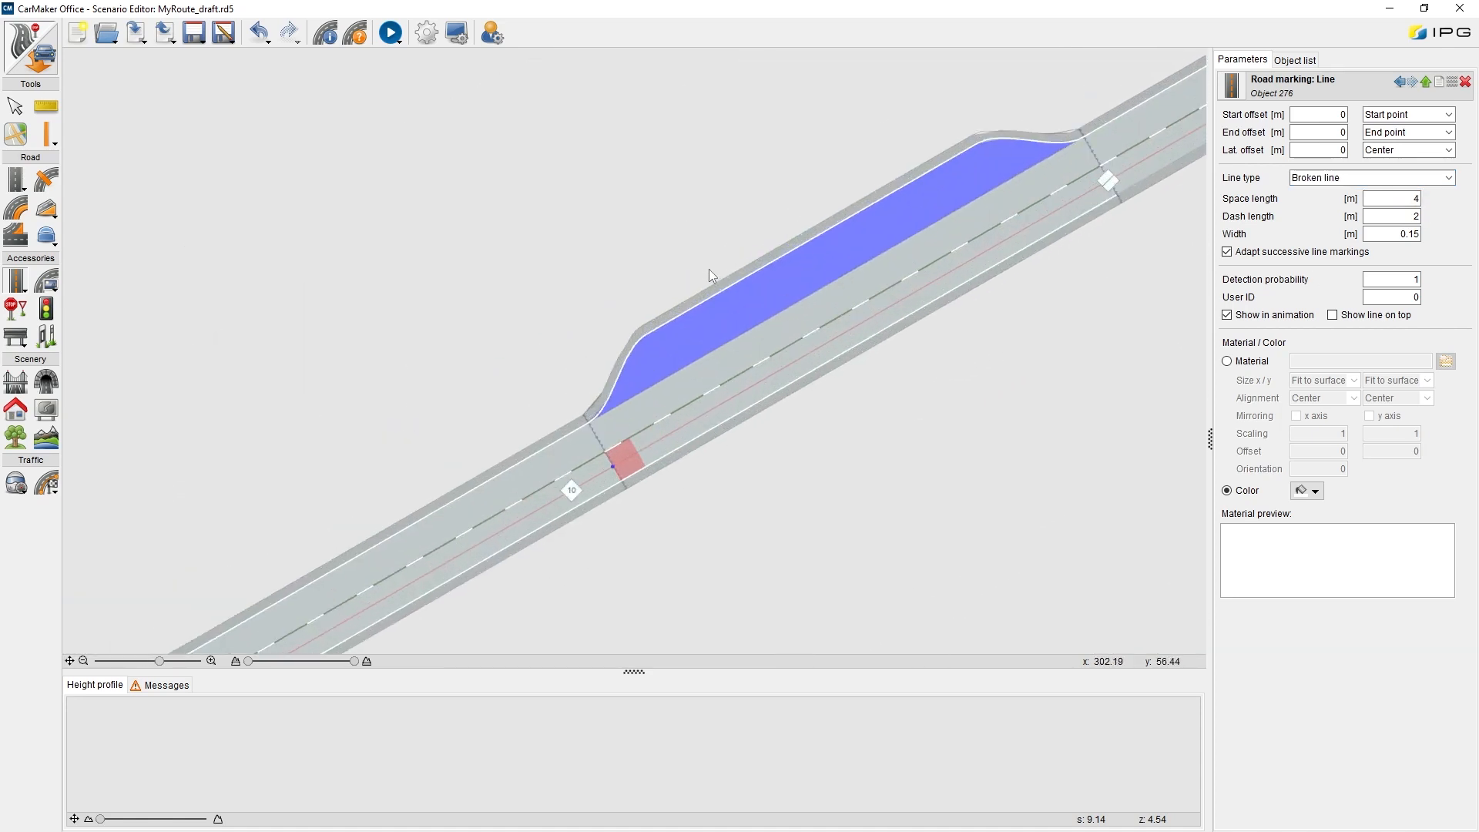
left_click_drag(993, 403, 810, 463)
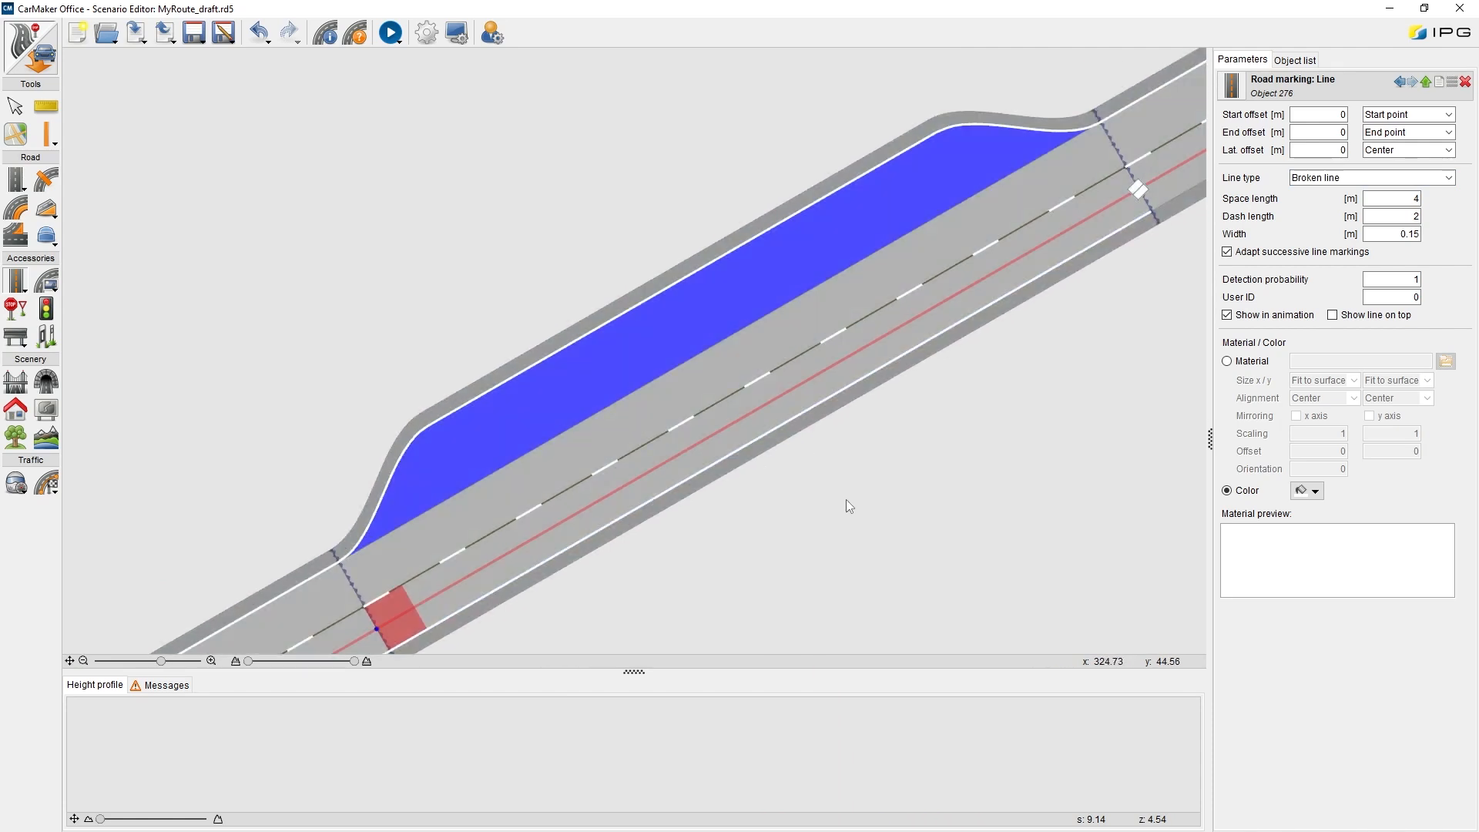
left_click(16, 283)
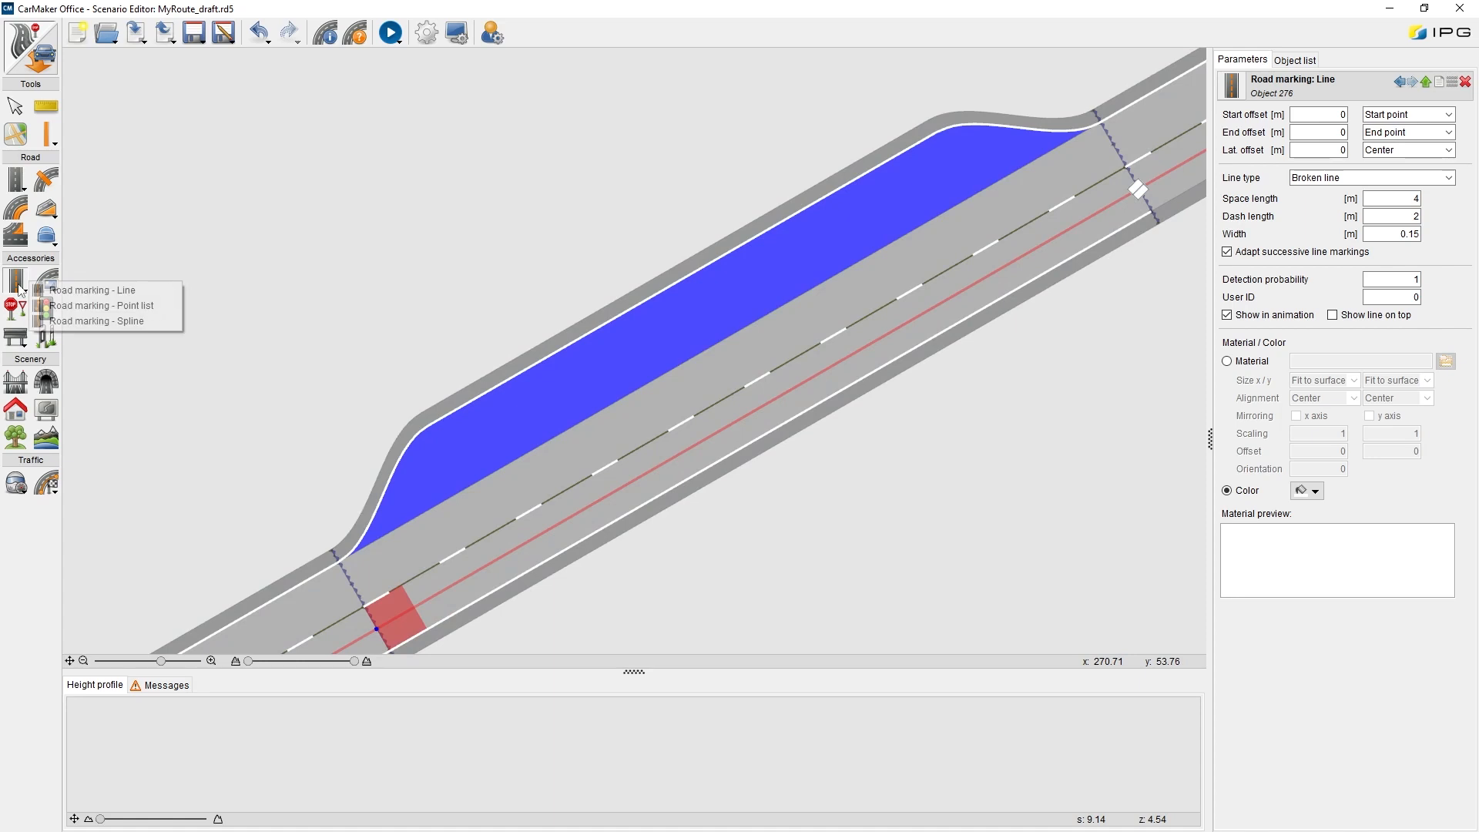
left_click(103, 305)
scroll(468, 483, "up", 3)
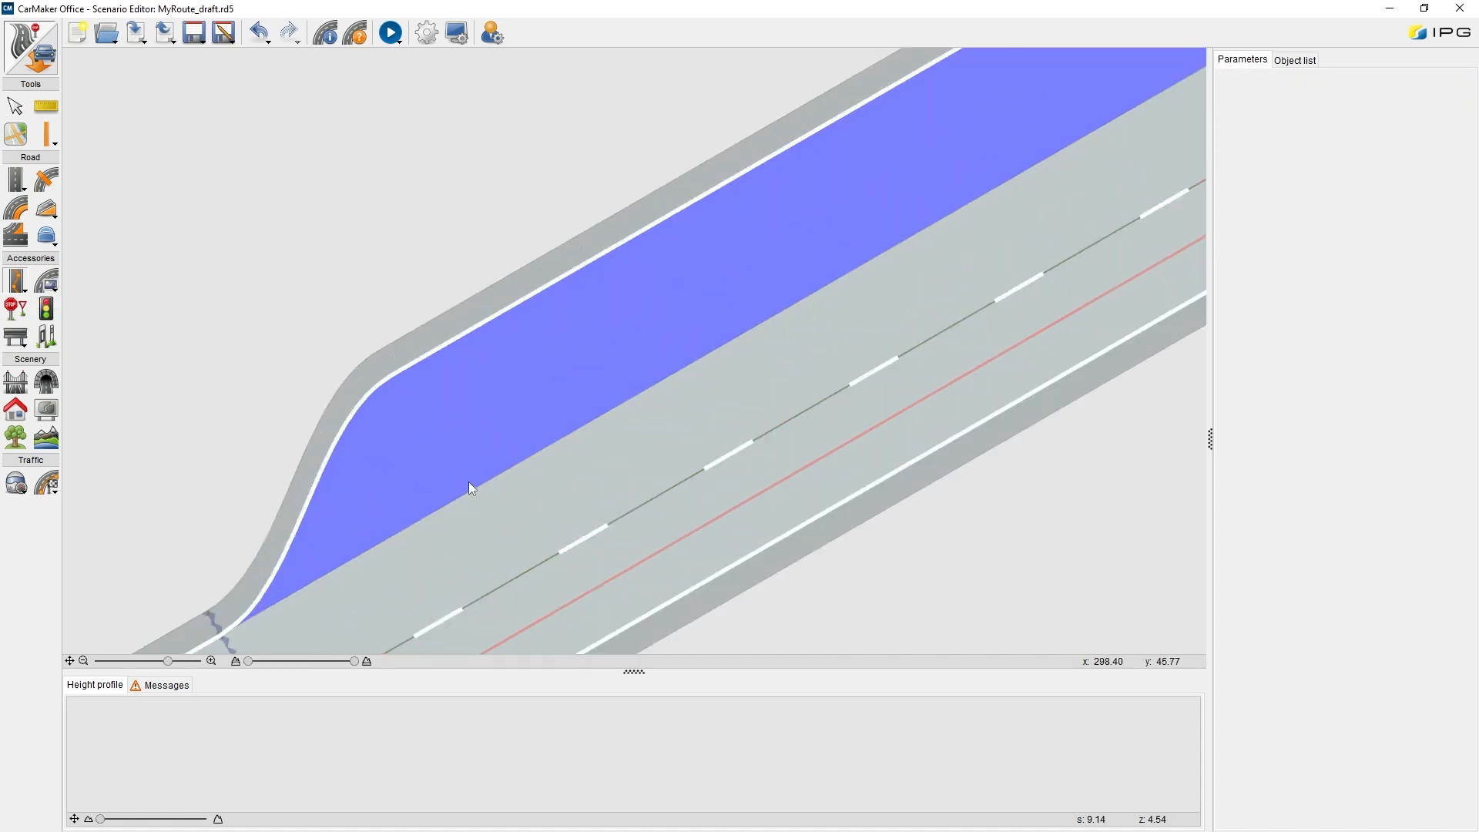
left_click(455, 501)
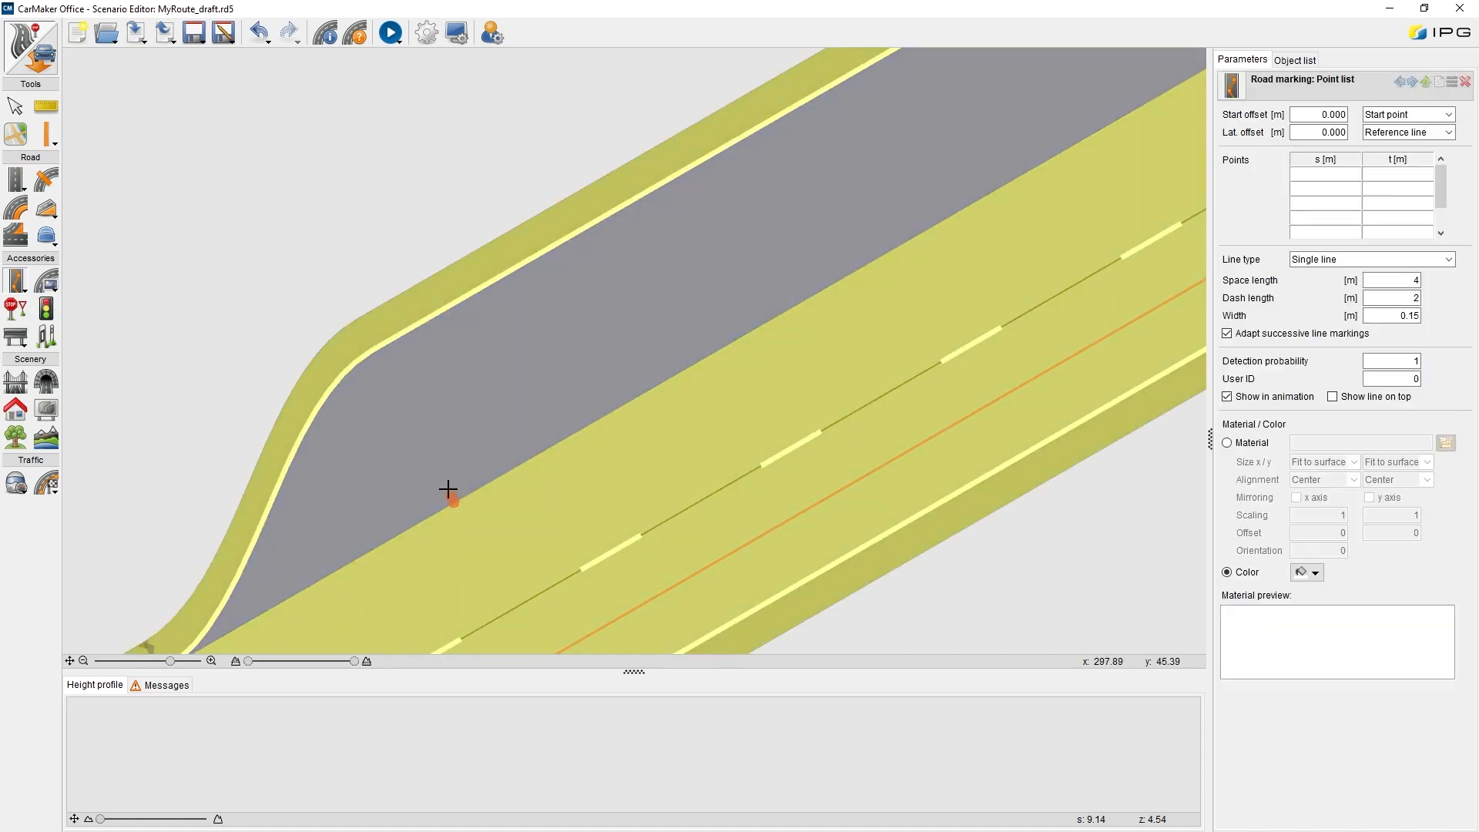
double_click(374, 355)
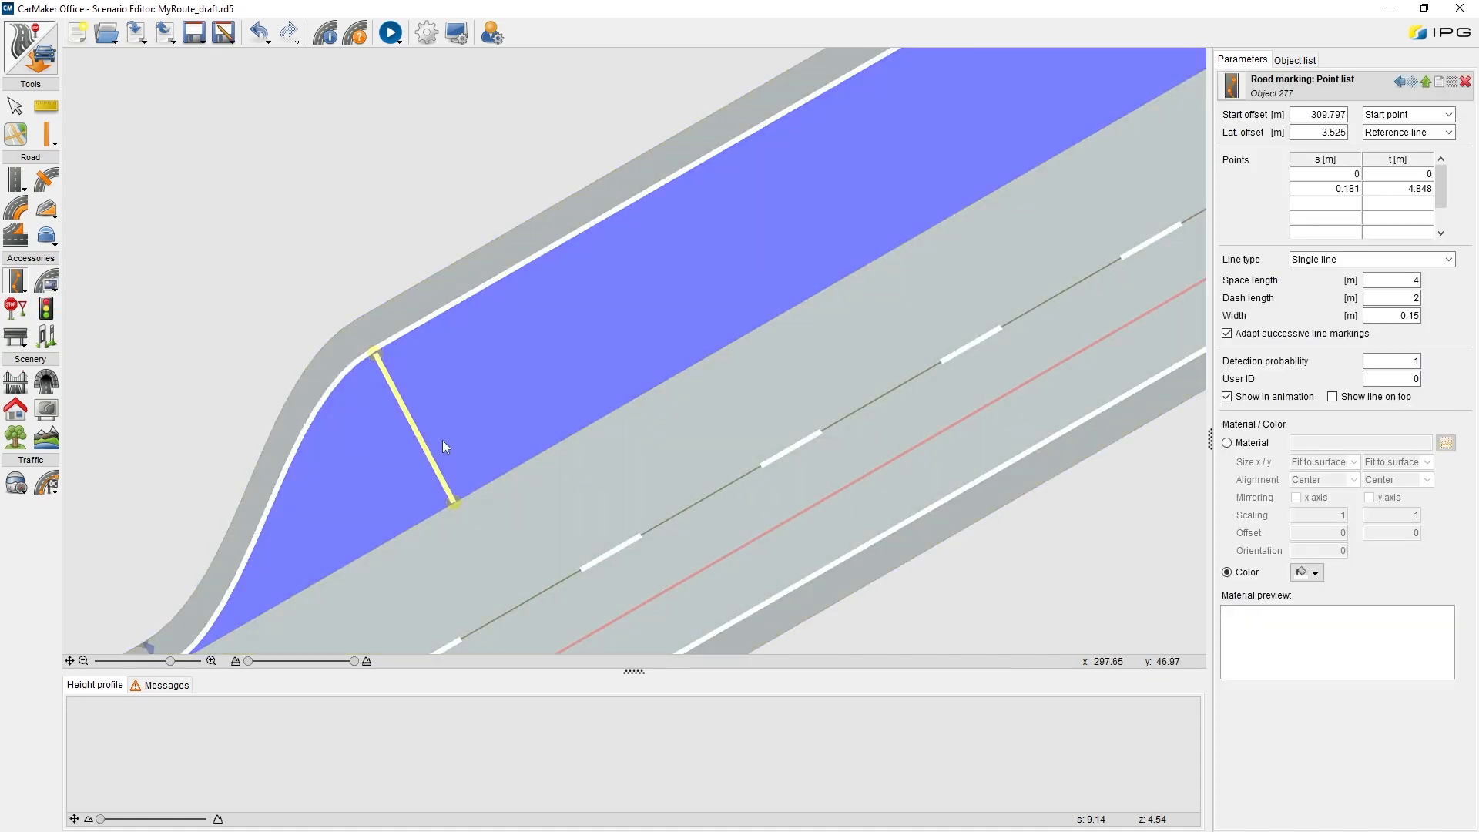
scroll(496, 513, "down", 3)
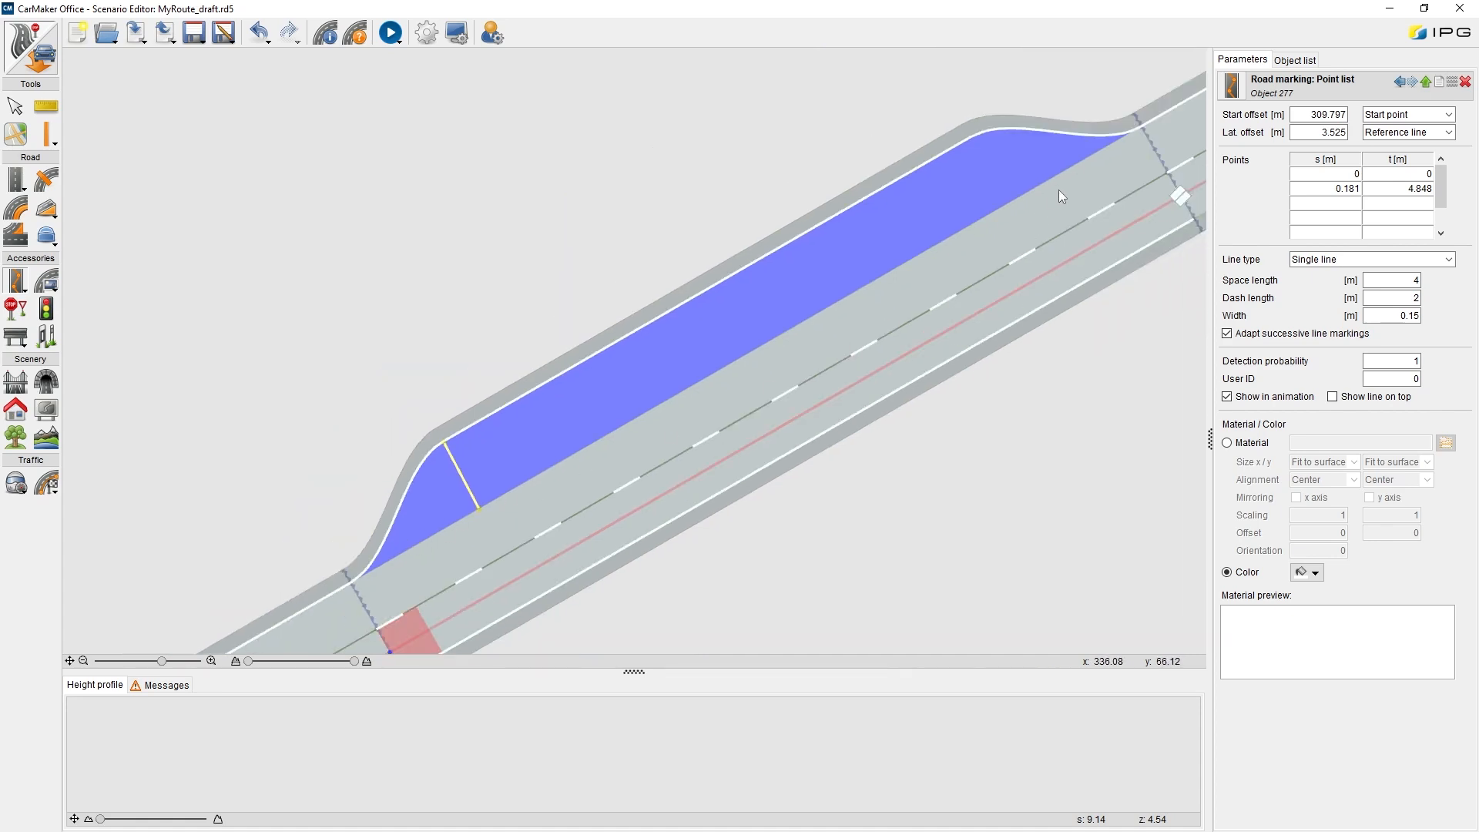
left_click(952, 235)
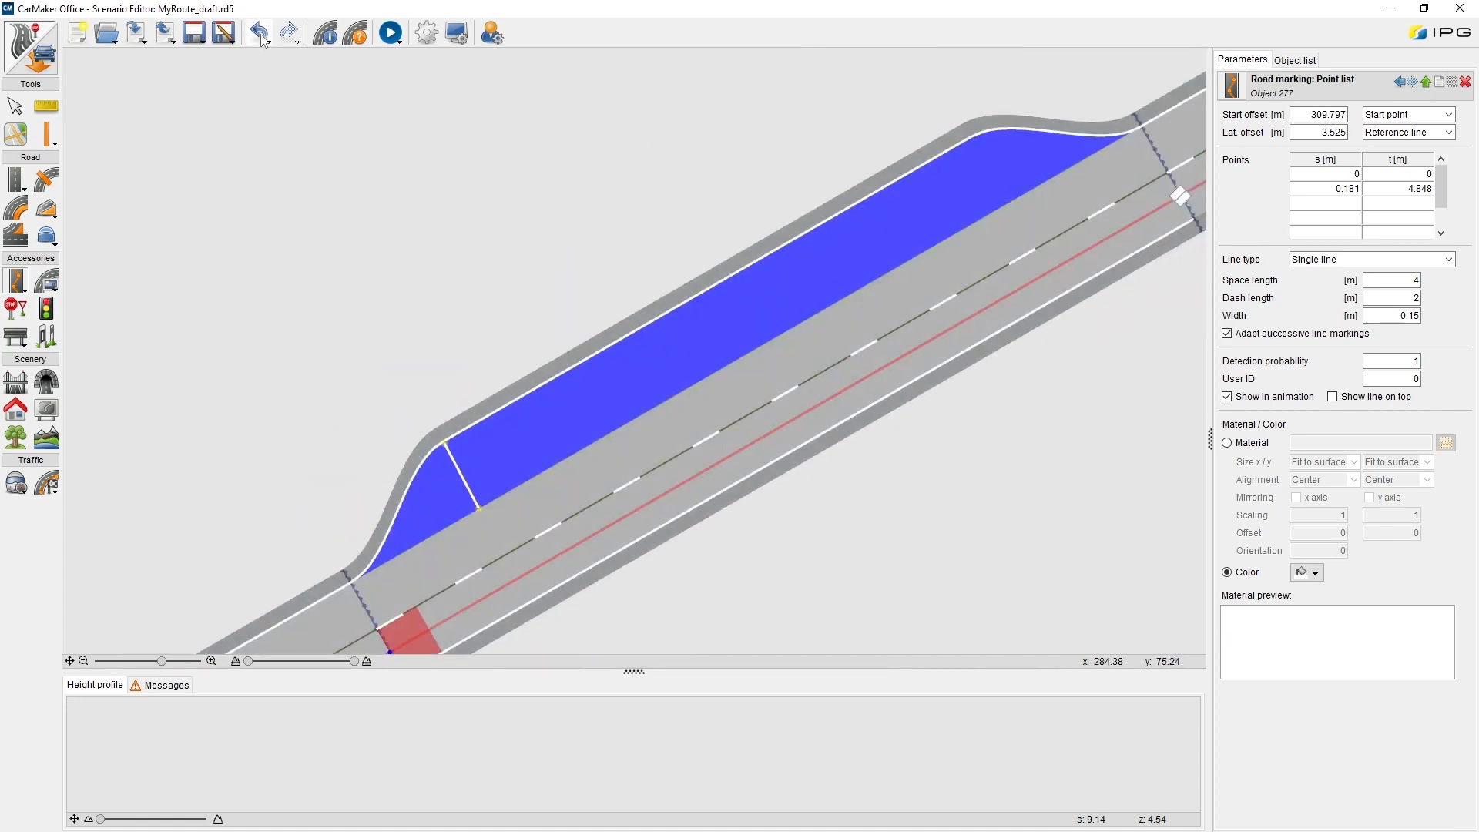
key("ctrl+z")
Draw a Road marking - Line along the blue lane section's border
left_click(26, 281)
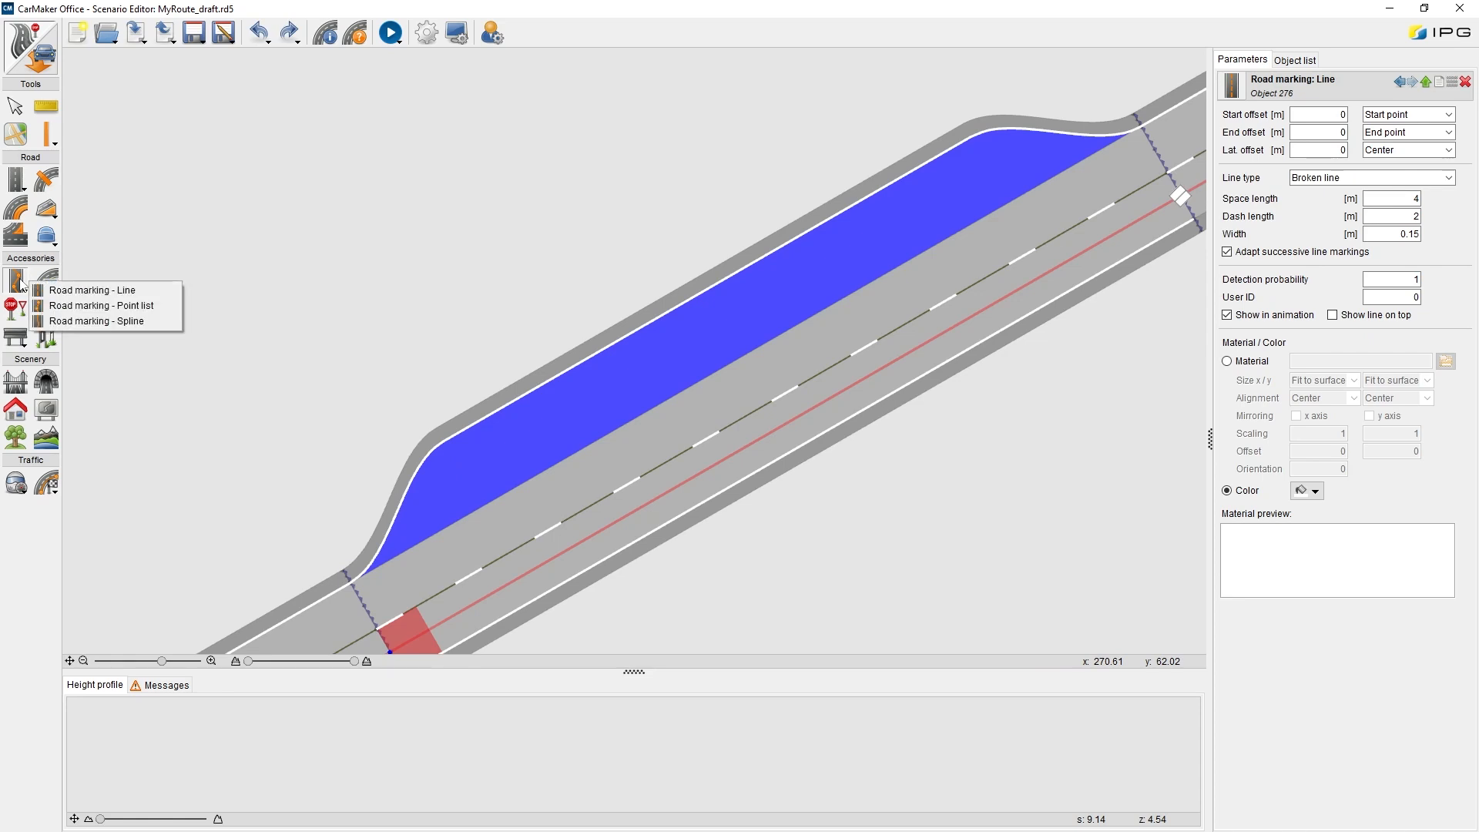
left_click(93, 291)
scroll(523, 436, "up", 2)
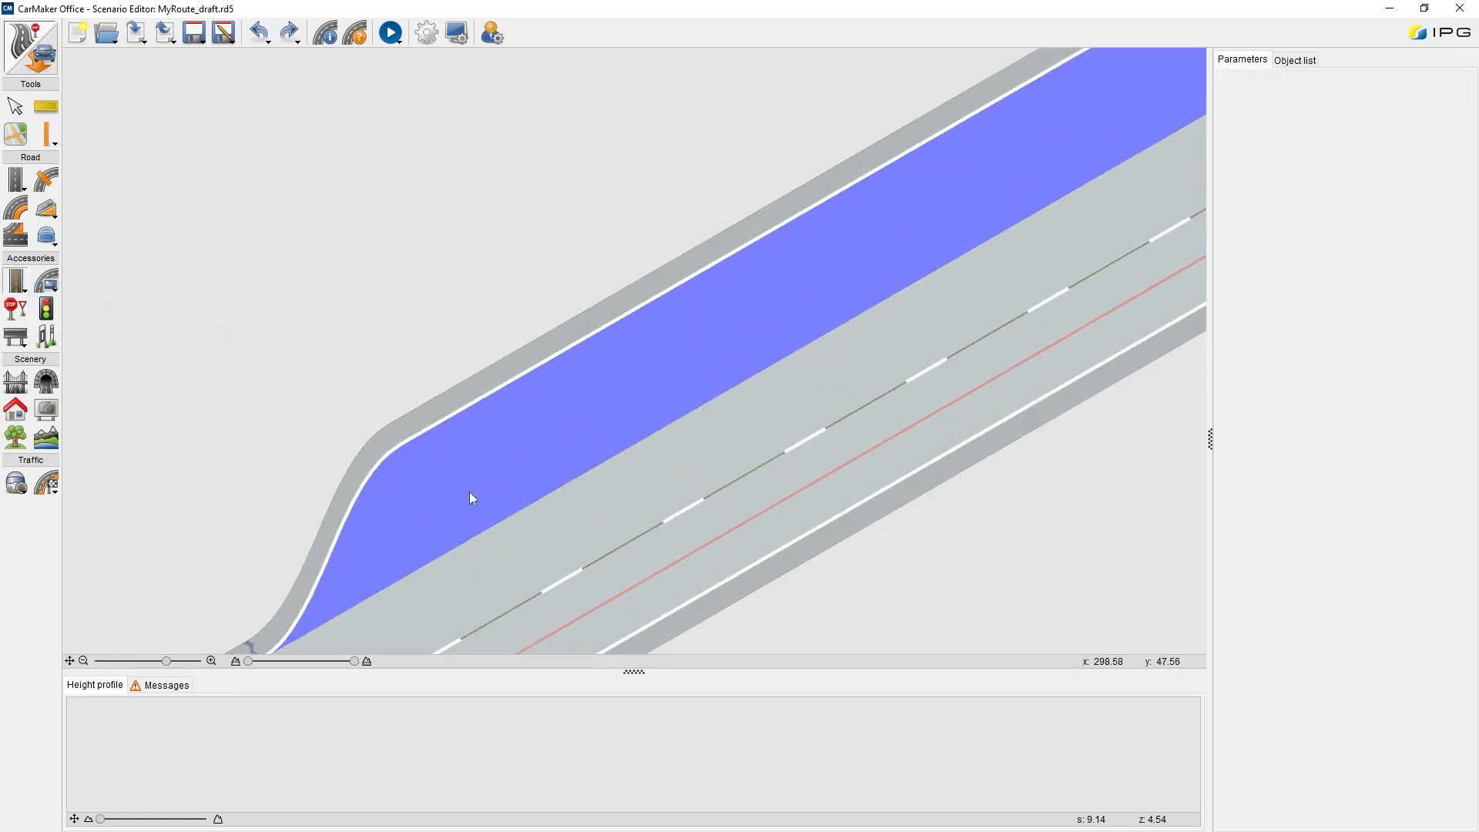
scroll(497, 555, "down", 1)
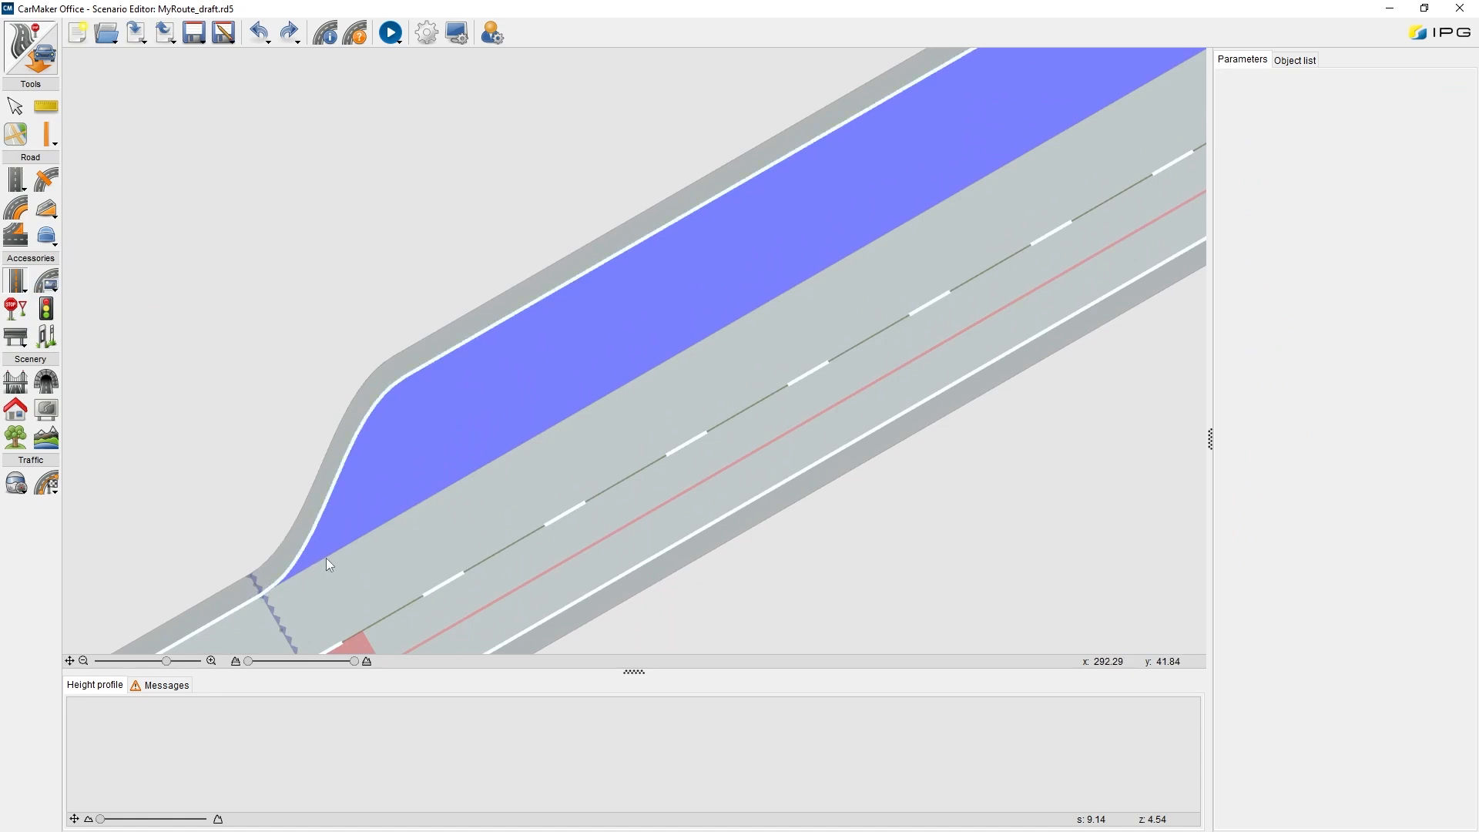
left_click(326, 557)
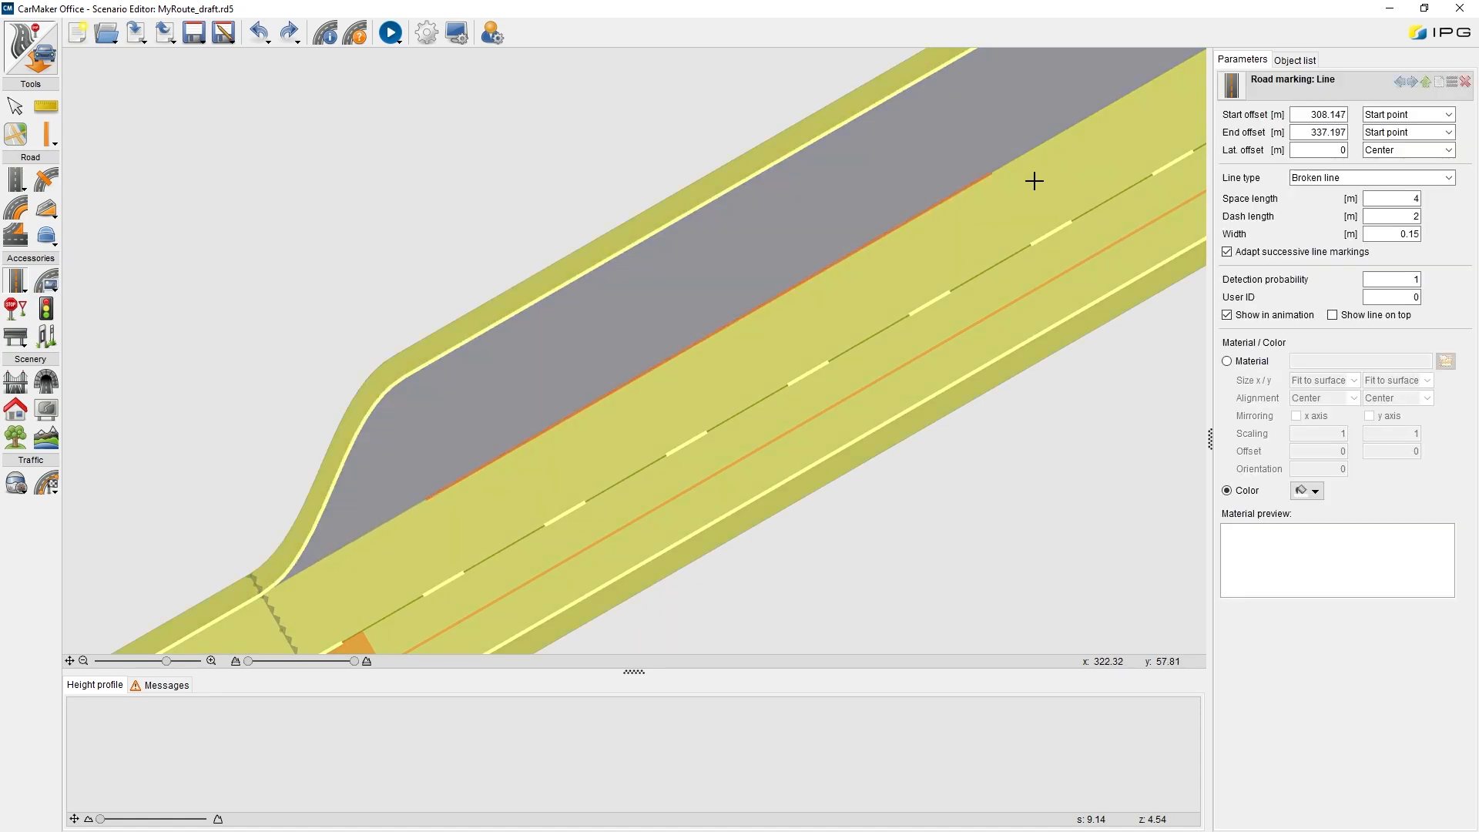
scroll(1032, 180, "up", 2)
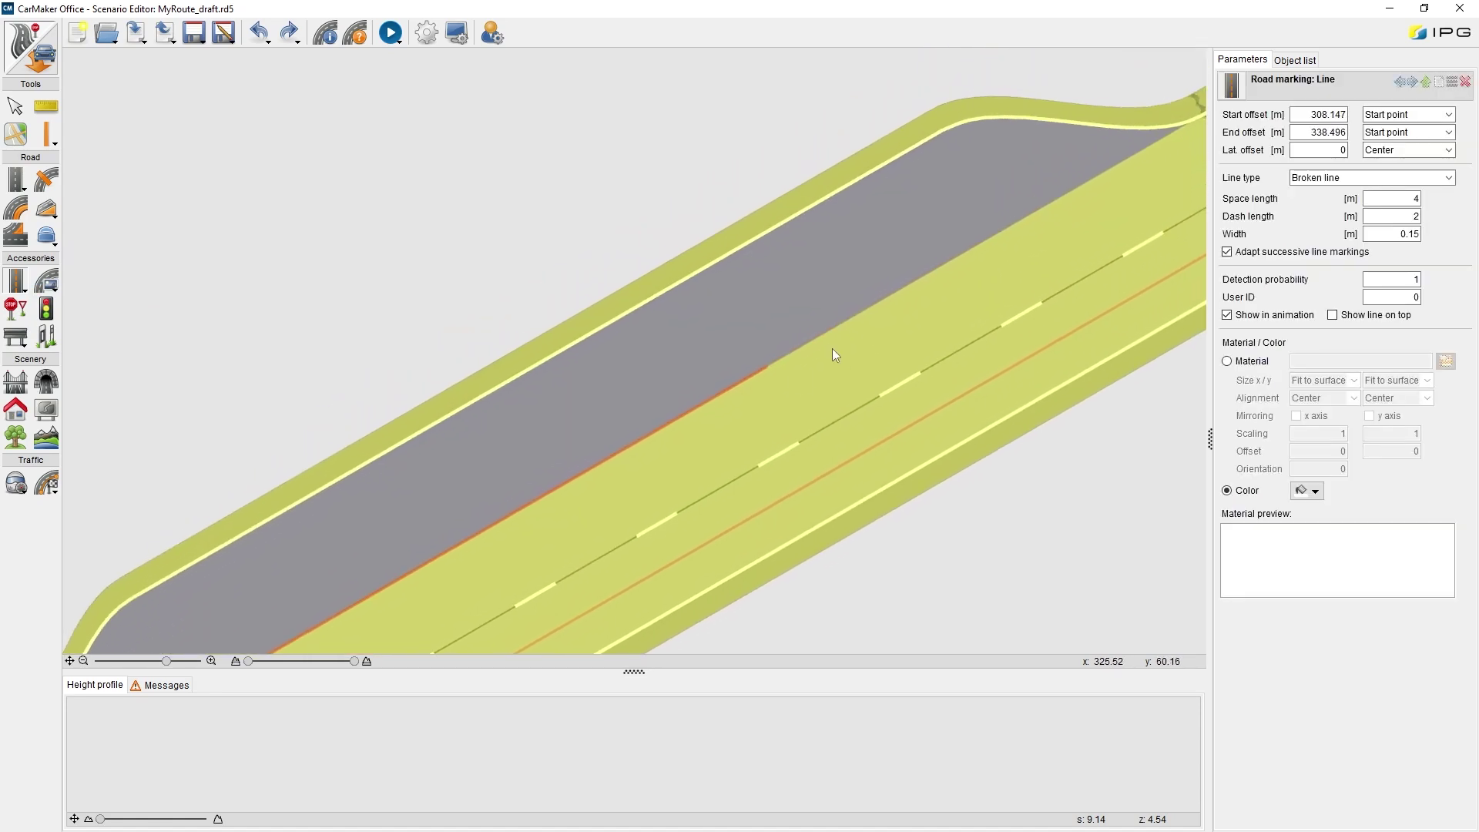
left_click(1023, 221)
scroll(1016, 215, "down", 2)
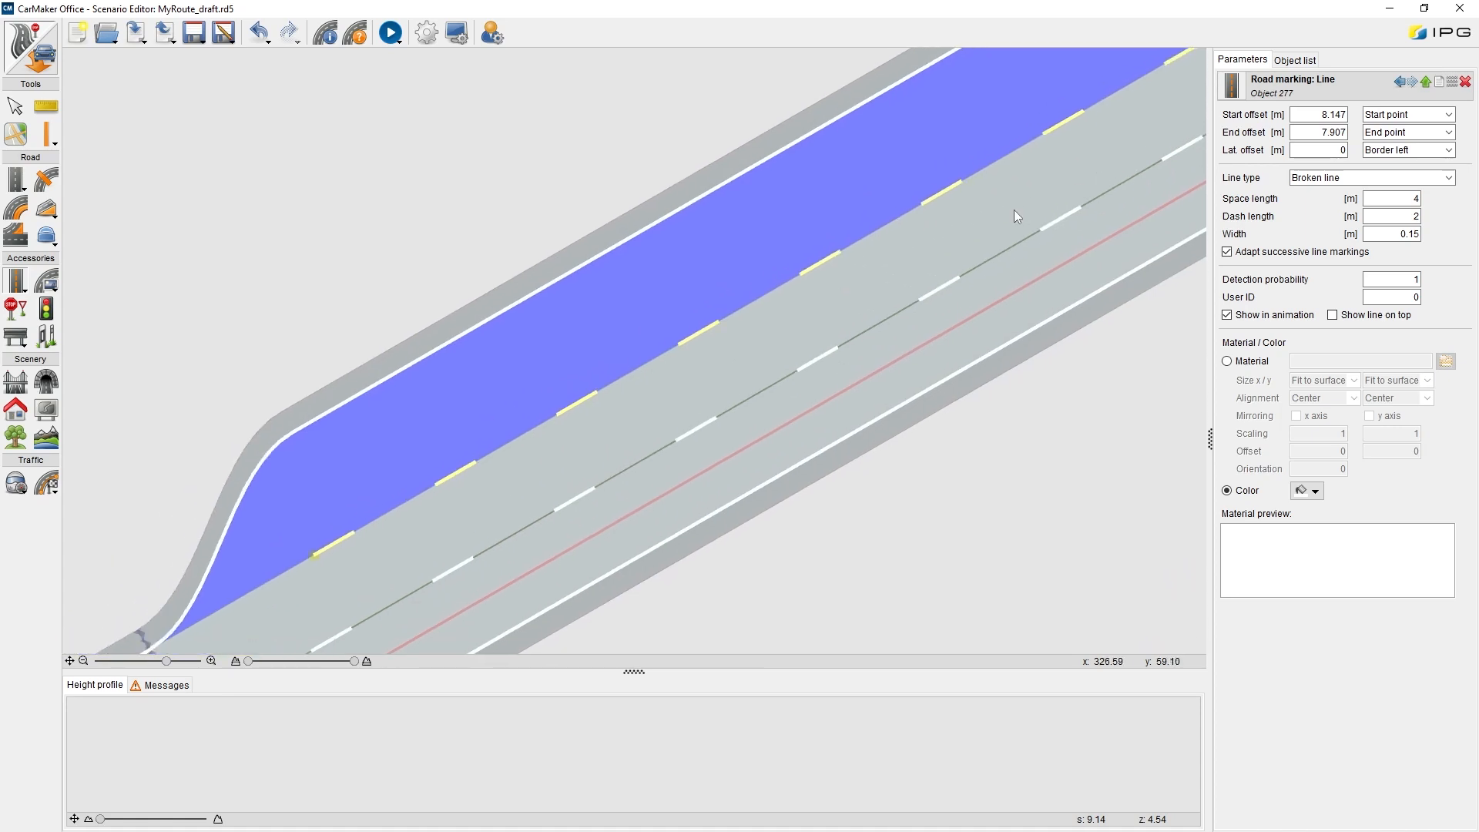
scroll(1013, 208, "down", 2)
scroll(988, 226, "up", 1)
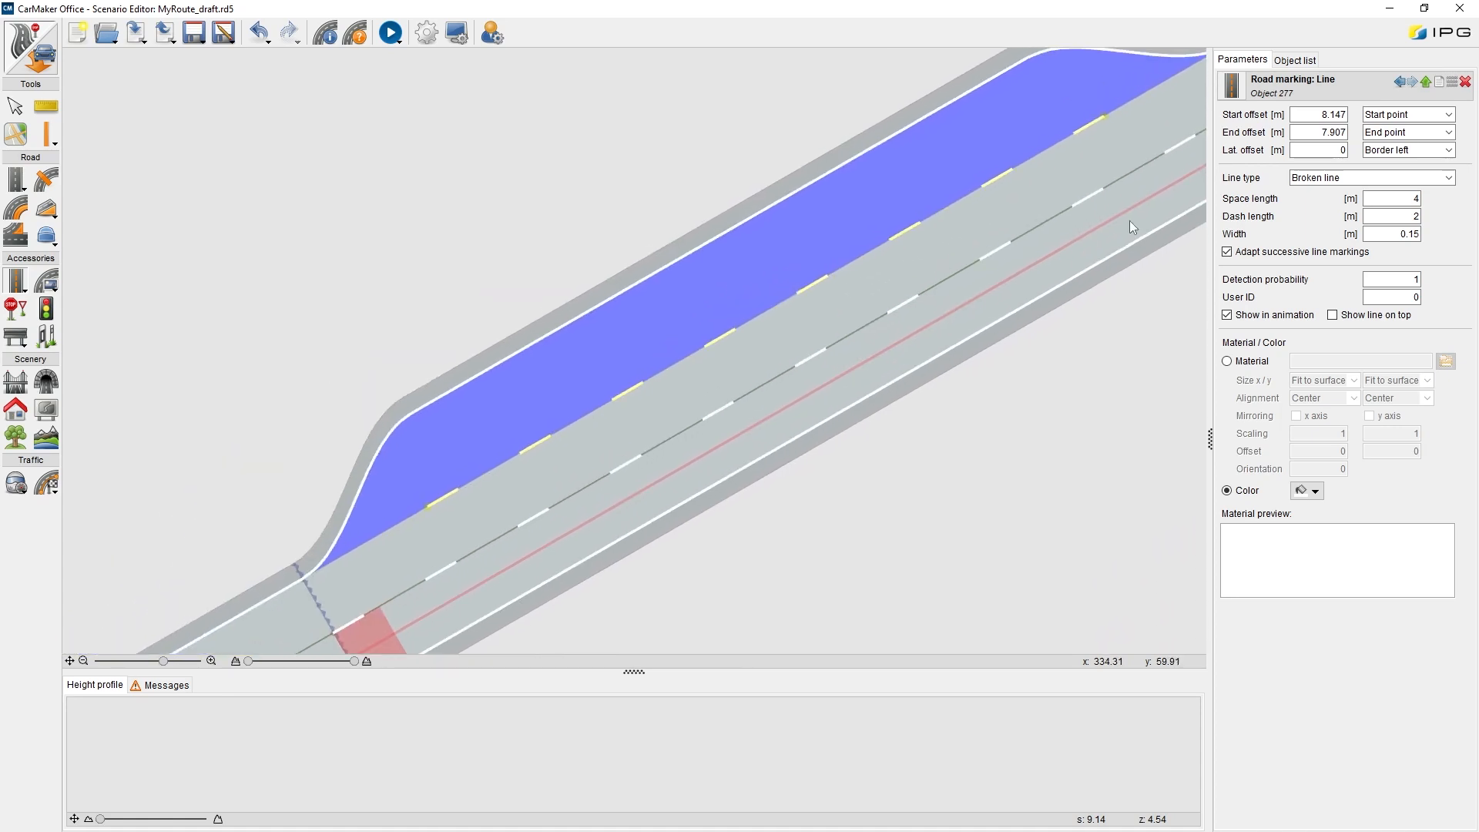
Set the marking's End offset to 50 measured from Start point, starting at 10 m
double_click(1320, 115)
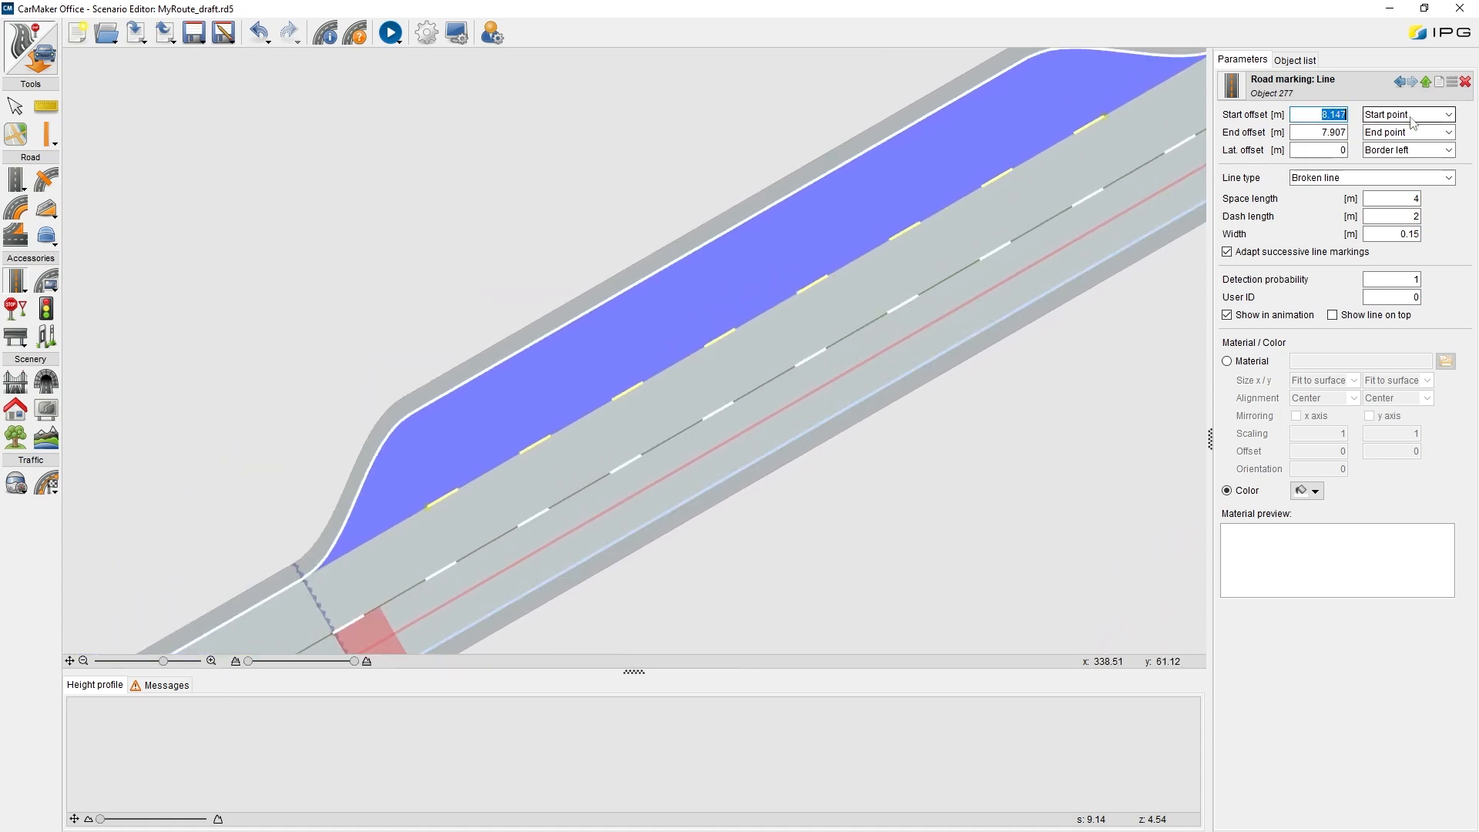
type("10")
double_click(1320, 132)
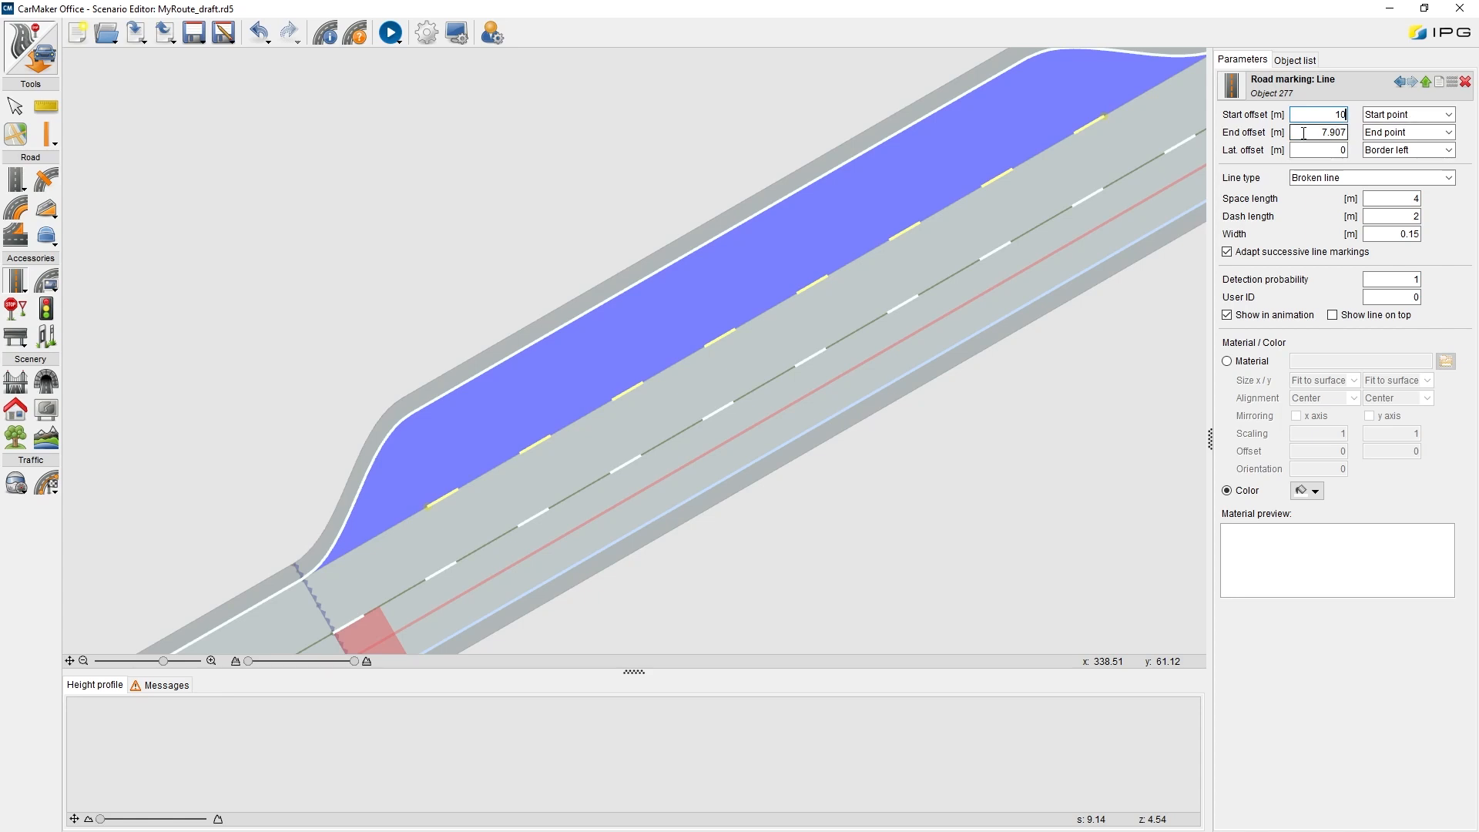
type("5")
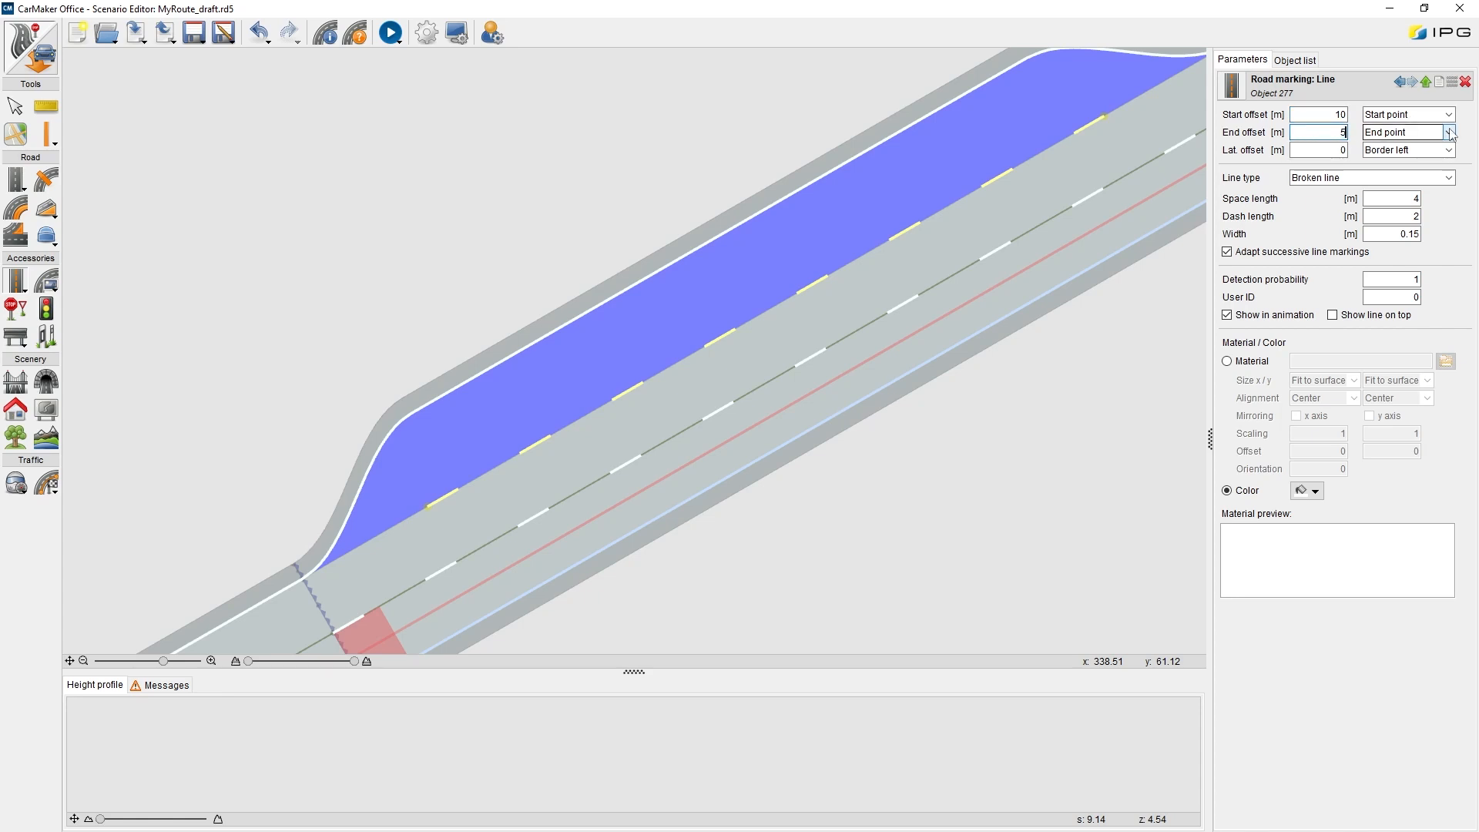
left_click(1448, 134)
left_click(1404, 148)
left_click(1340, 131)
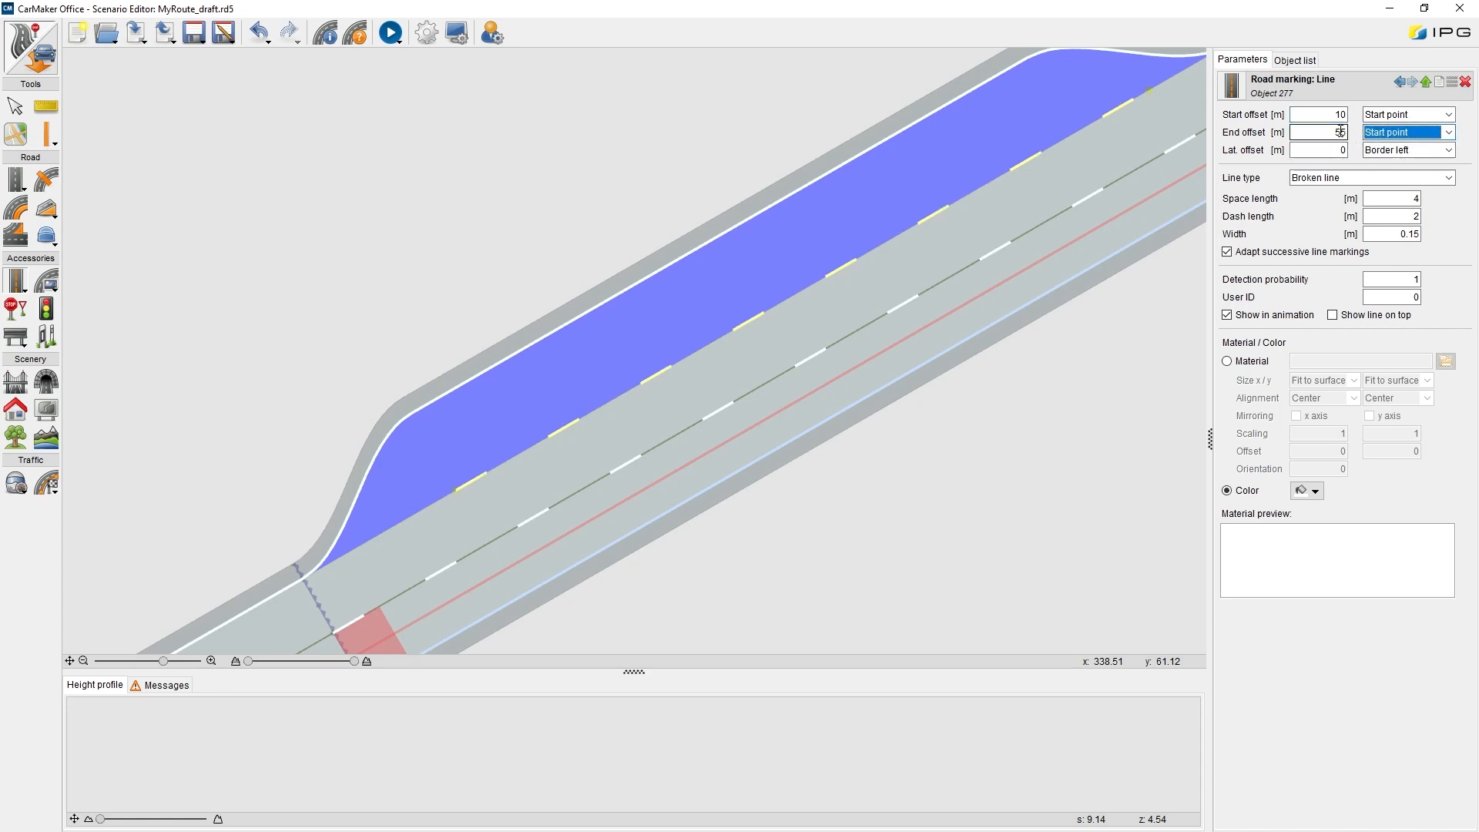
double_click(1340, 133)
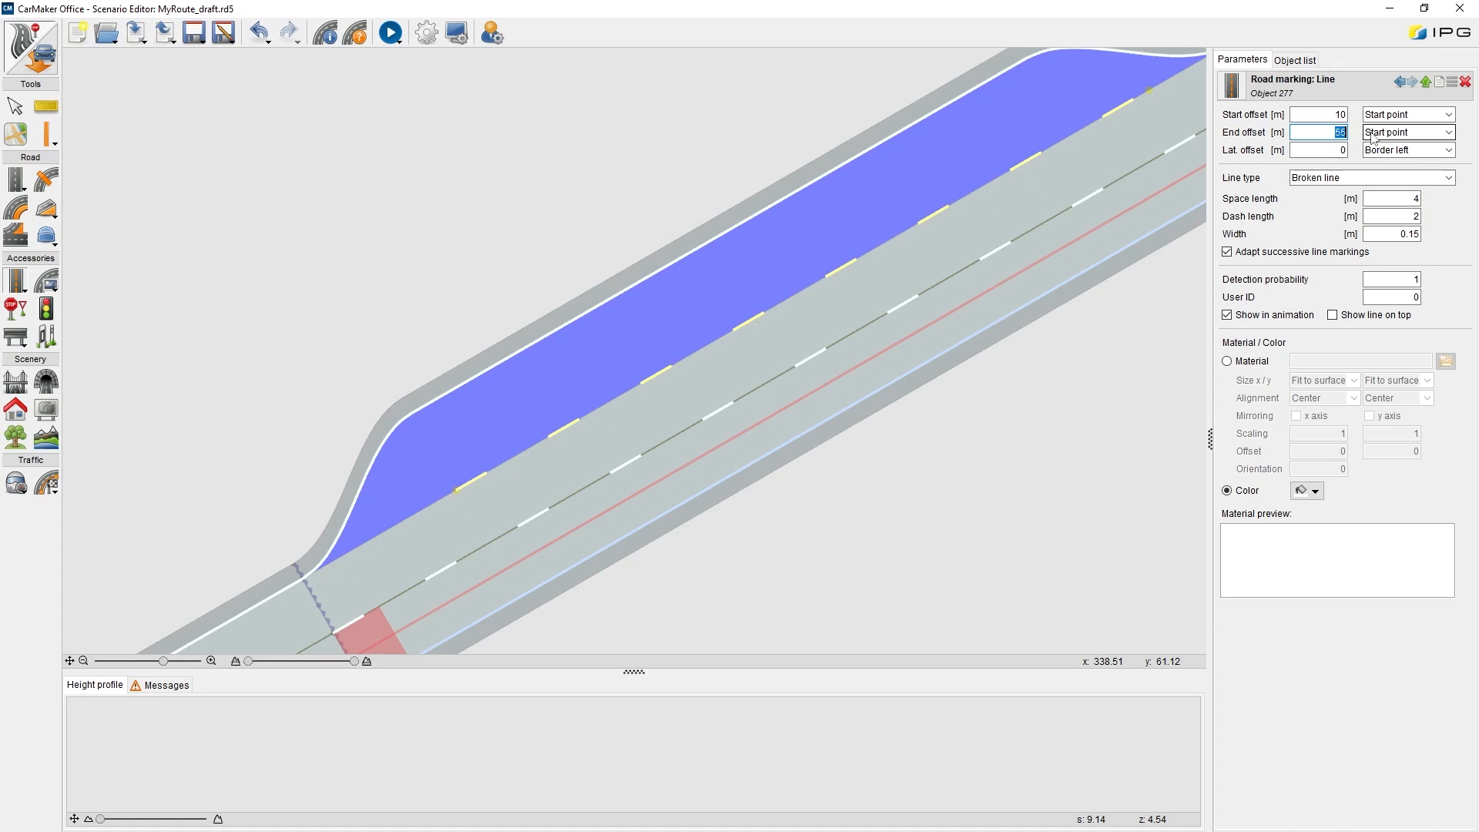
type("50")
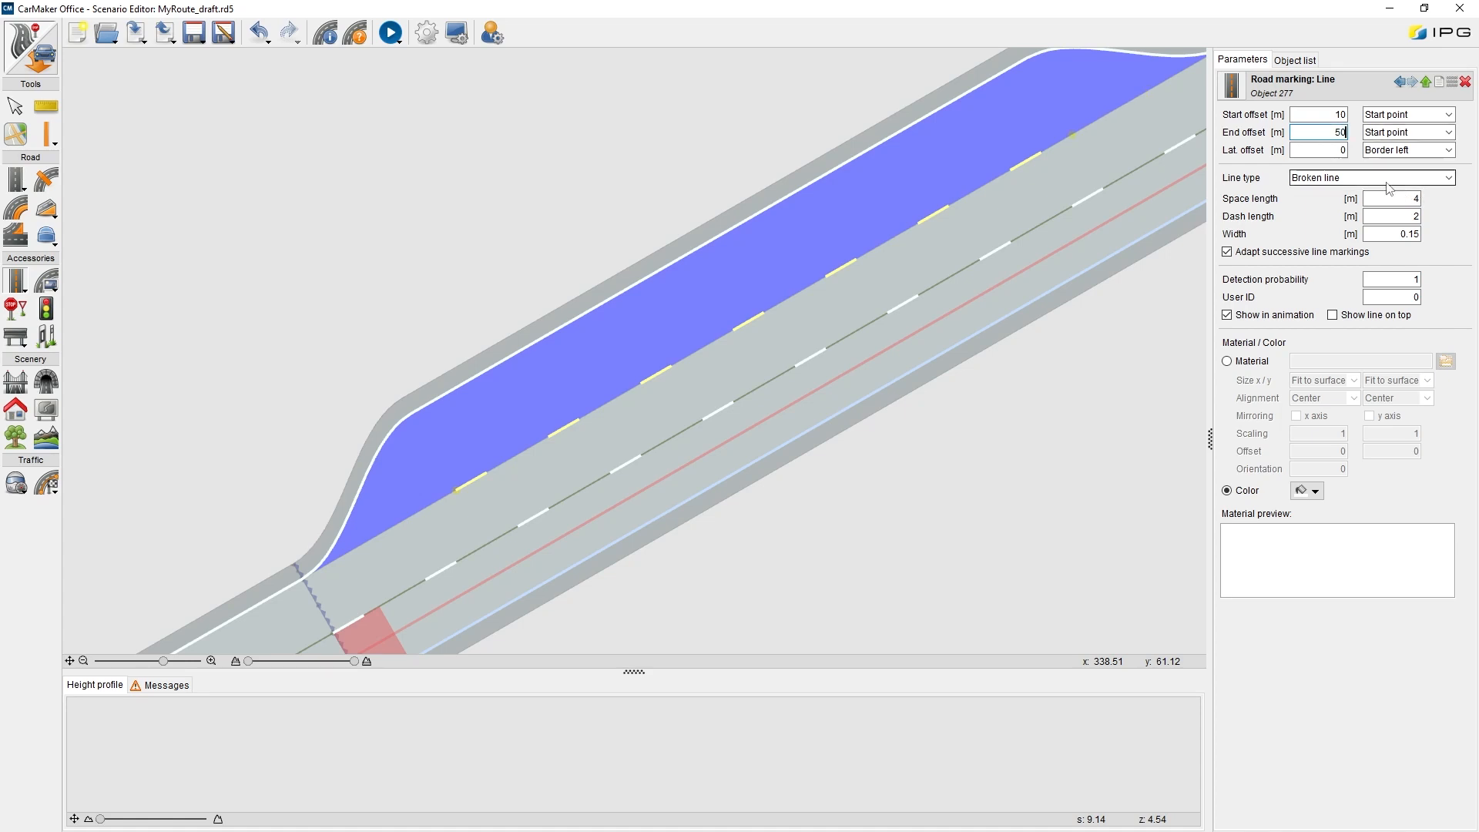
Set Dash length 0.15, Lat. offset 2.5 and Width 5 so dividers span the lane
double_click(1398, 214)
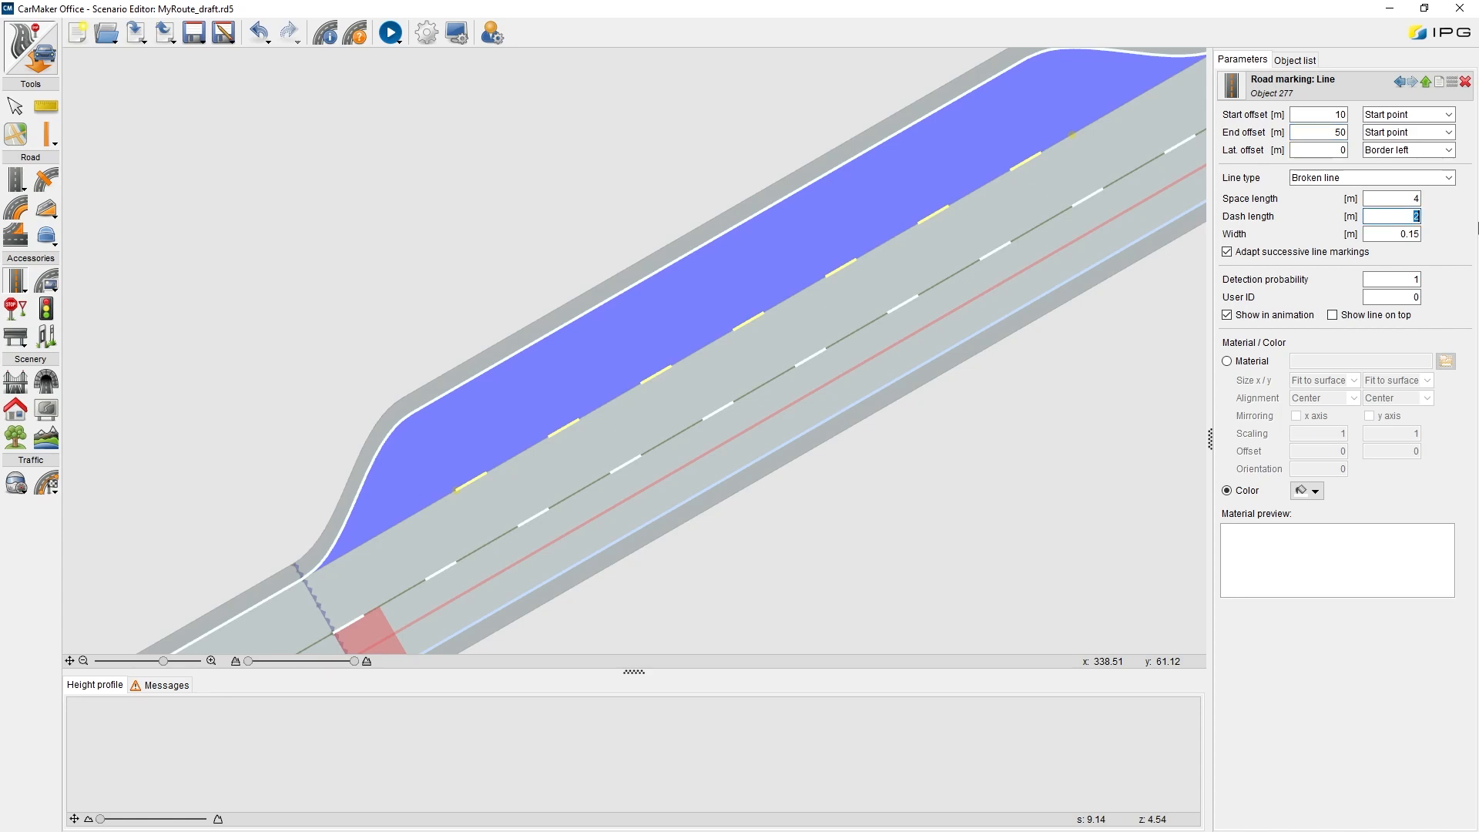
type("0")
type(".1")
type("5")
key("Tab")
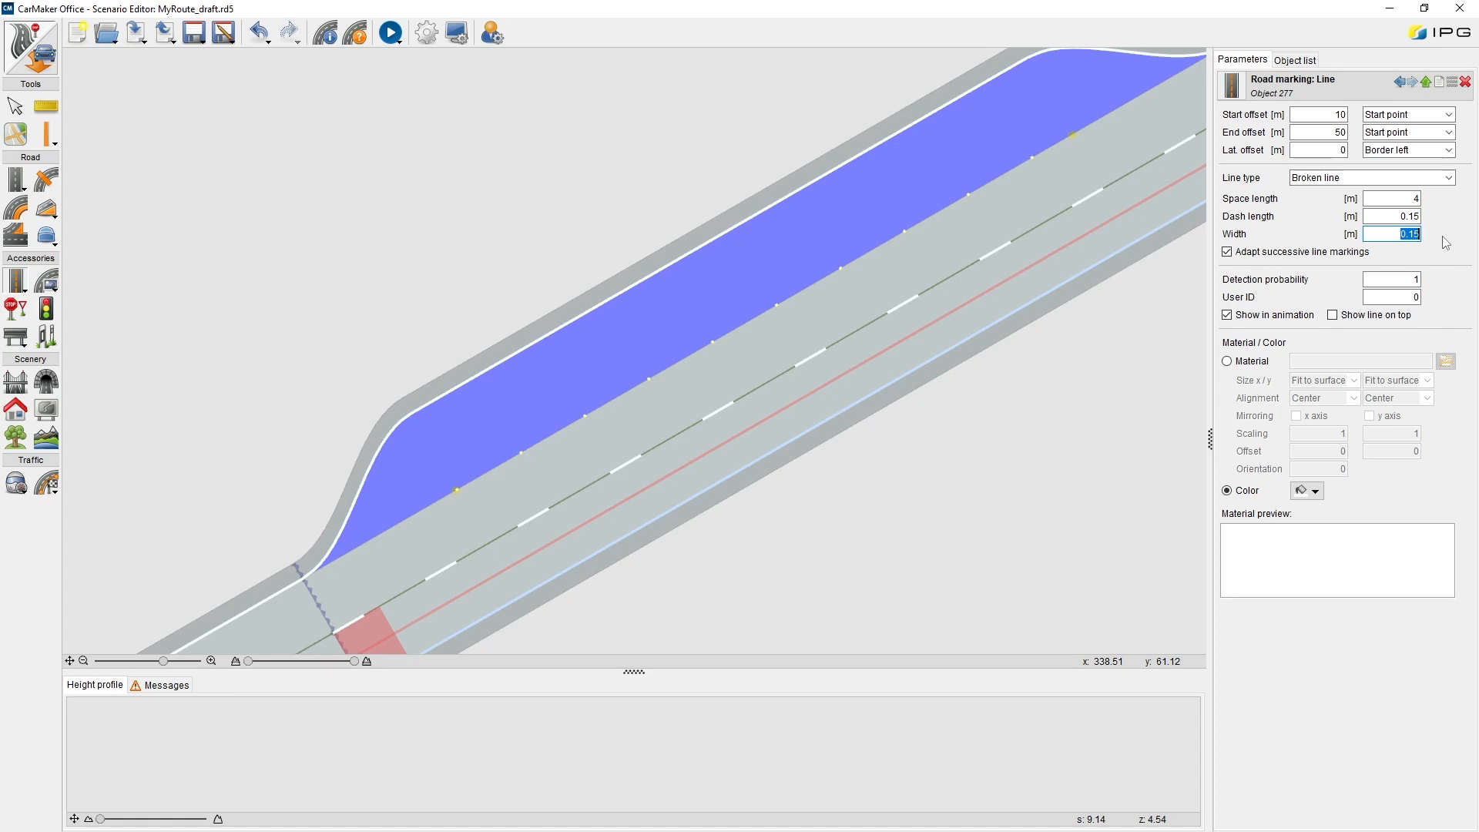
type("2.5")
key("Return")
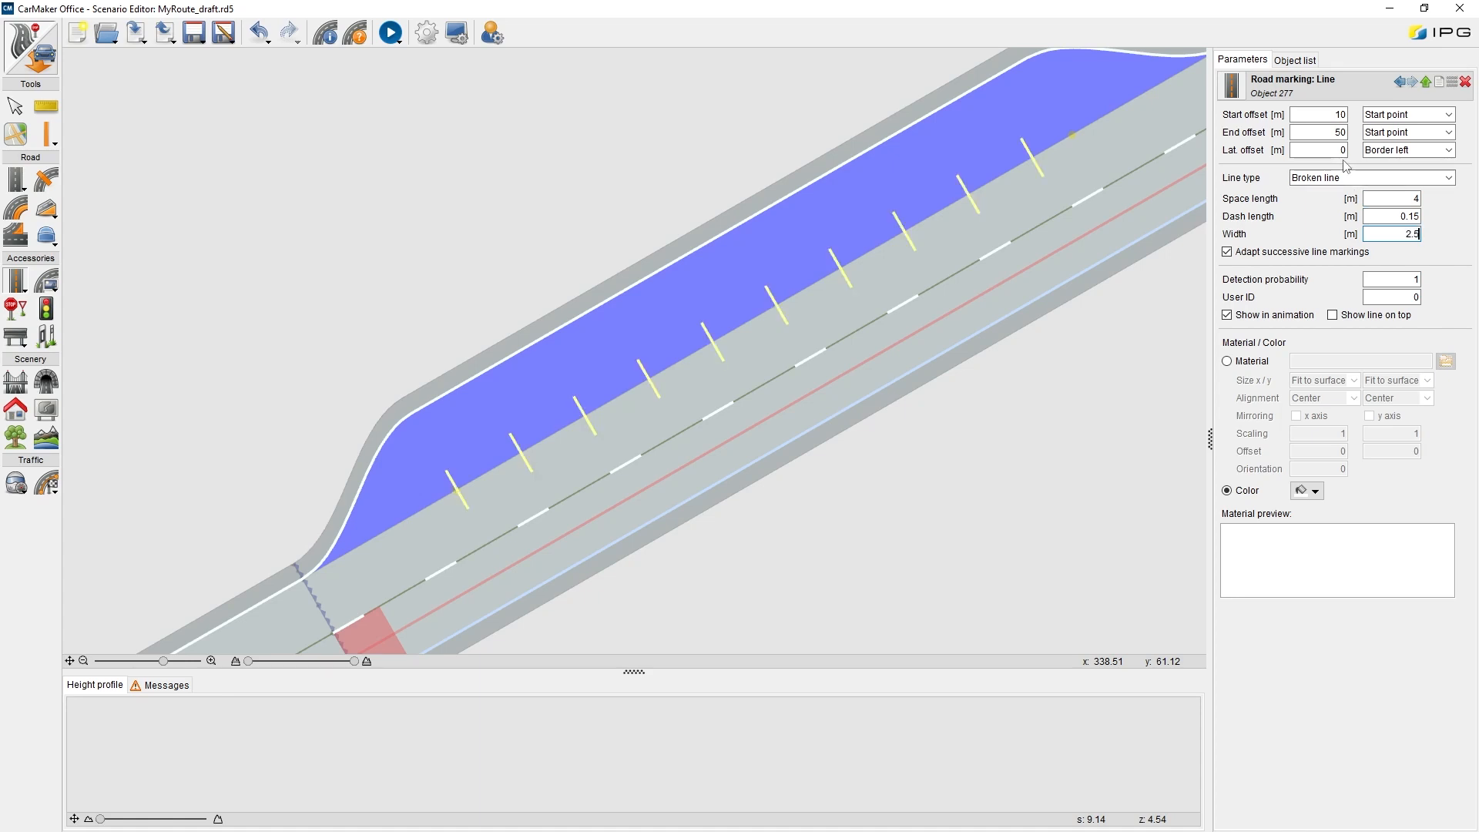
double_click(1338, 149)
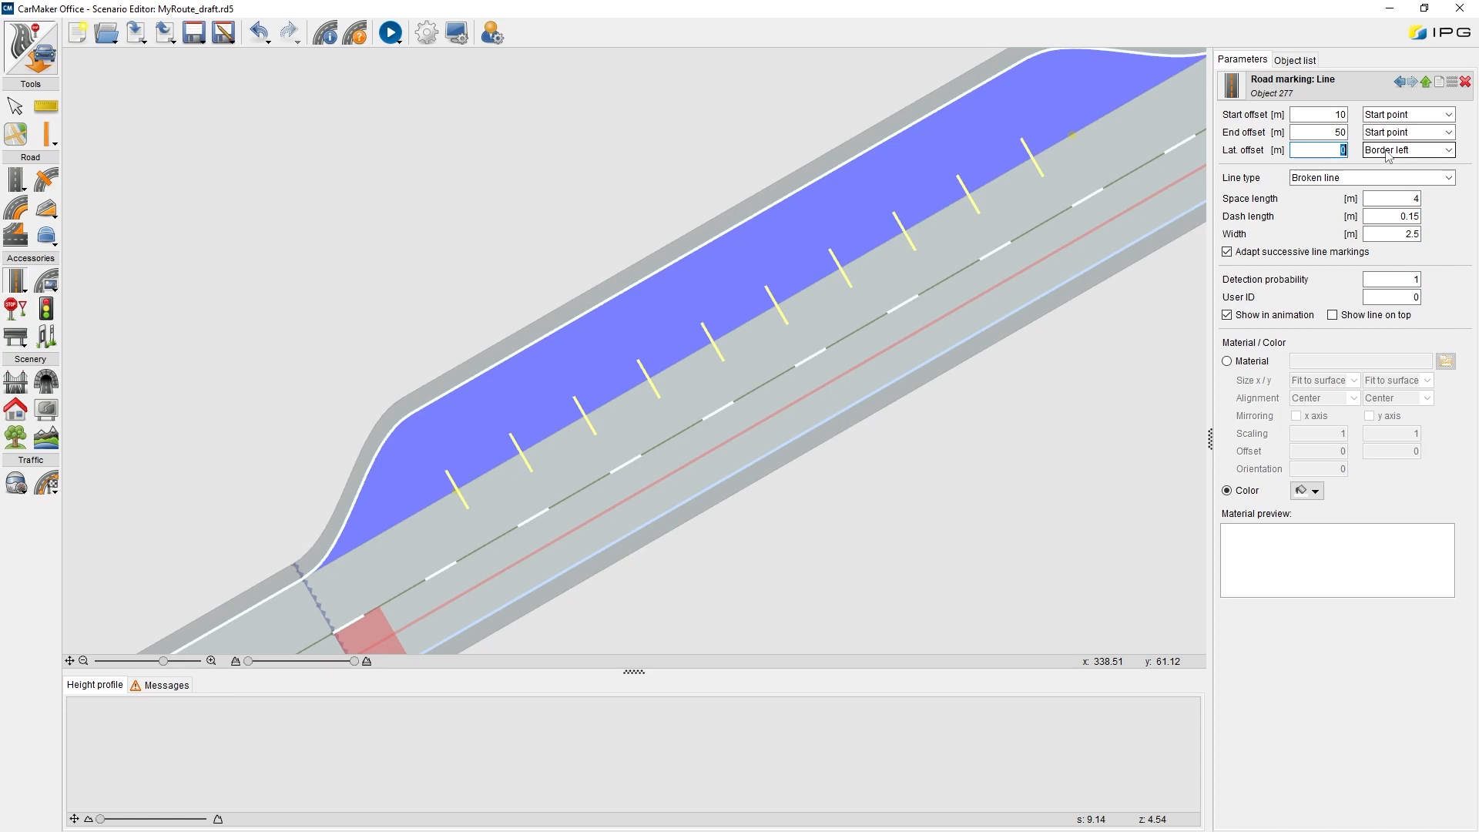
type("2.5")
key("Return")
key("Tab")
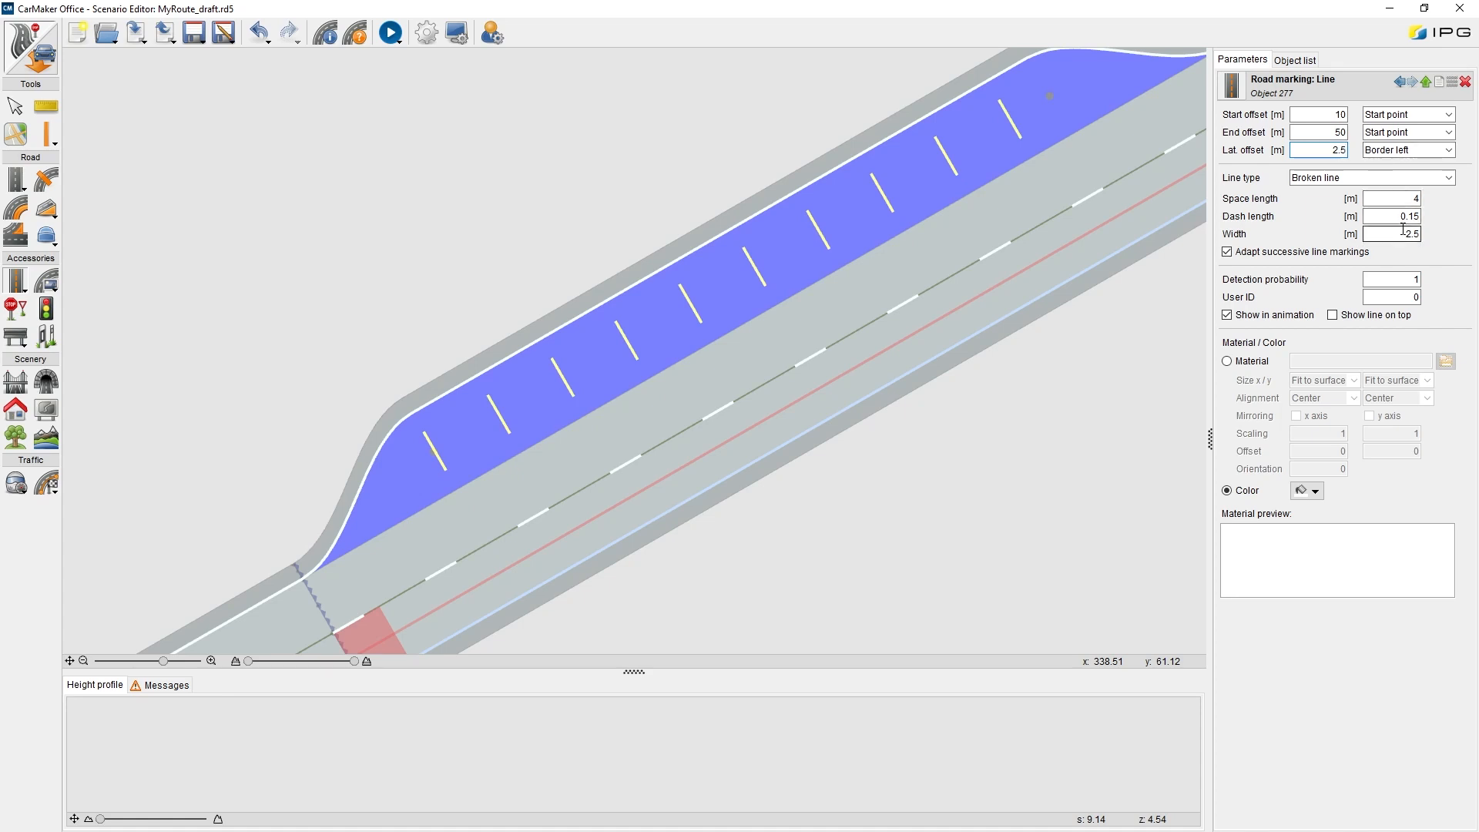
key("Tab")
type("5")
key("Return")
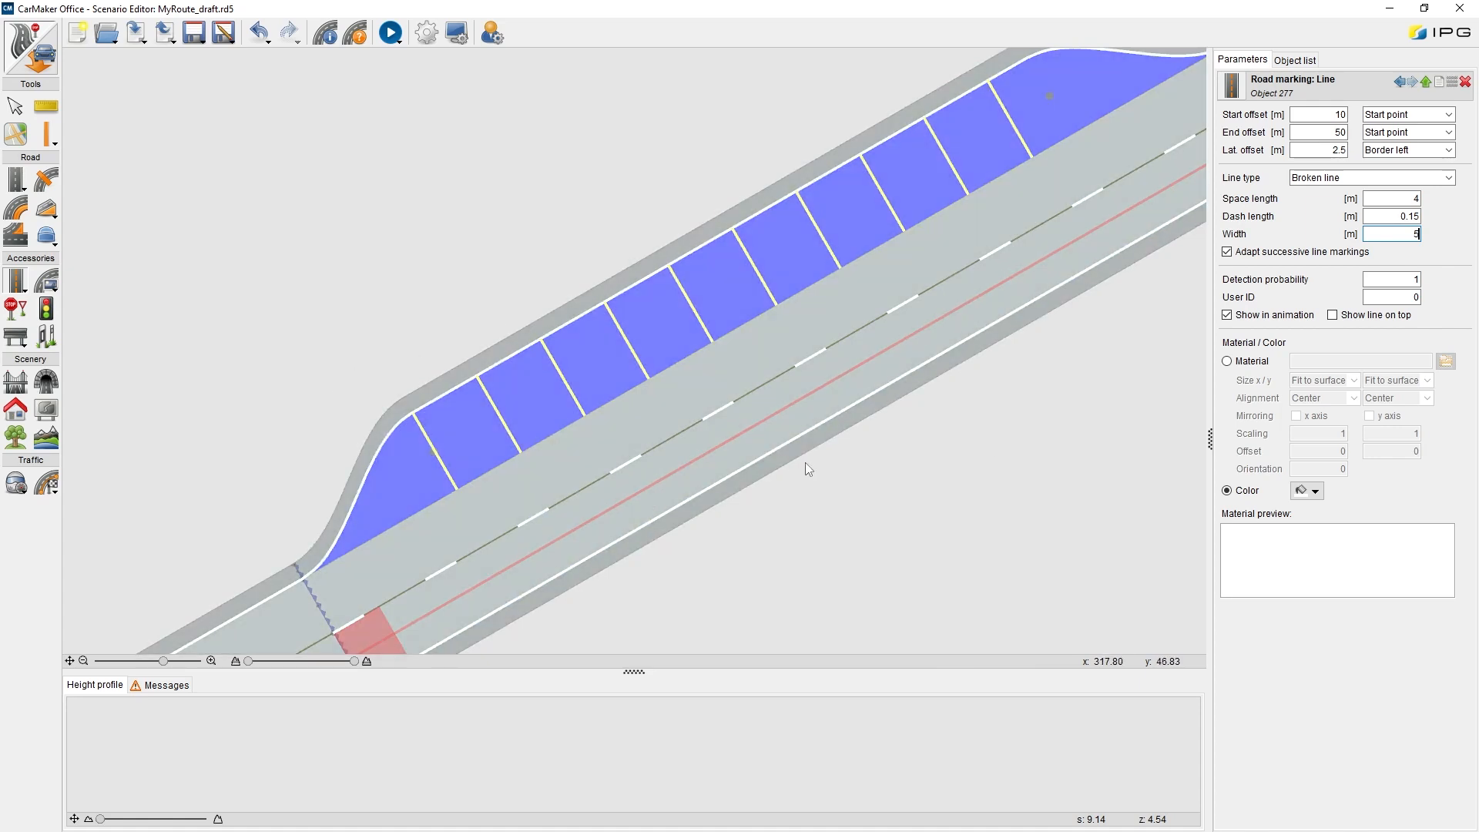
scroll(805, 463, "down", 2)
scroll(805, 462, "down", 3)
scroll(882, 453, "down", 3)
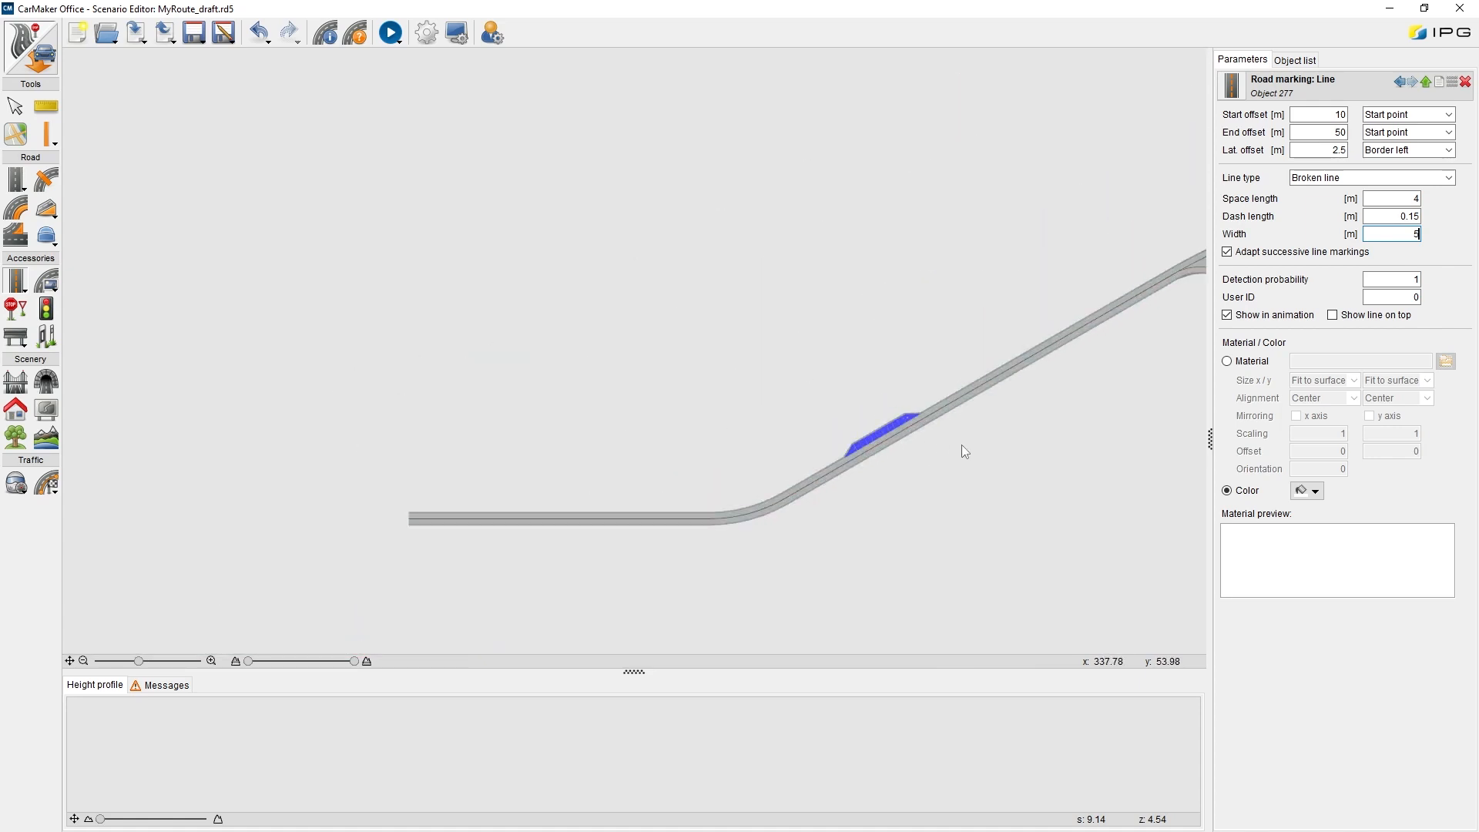
scroll(962, 445, "down", 3)
scroll(602, 449, "up", 2)
scroll(574, 447, "up", 2)
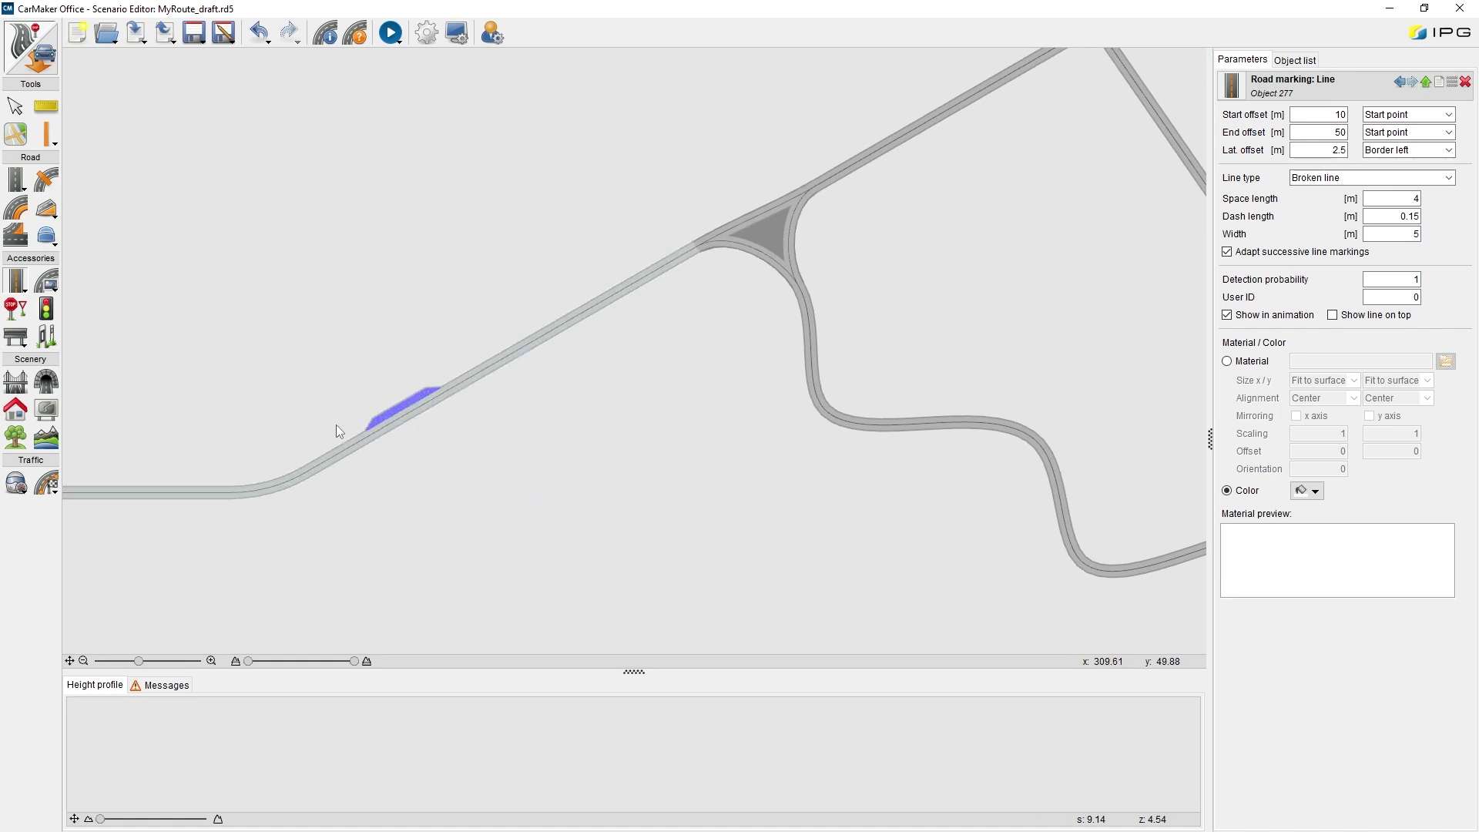
Place a tree strip along the road opposite the parking stalls
left_click(17, 439)
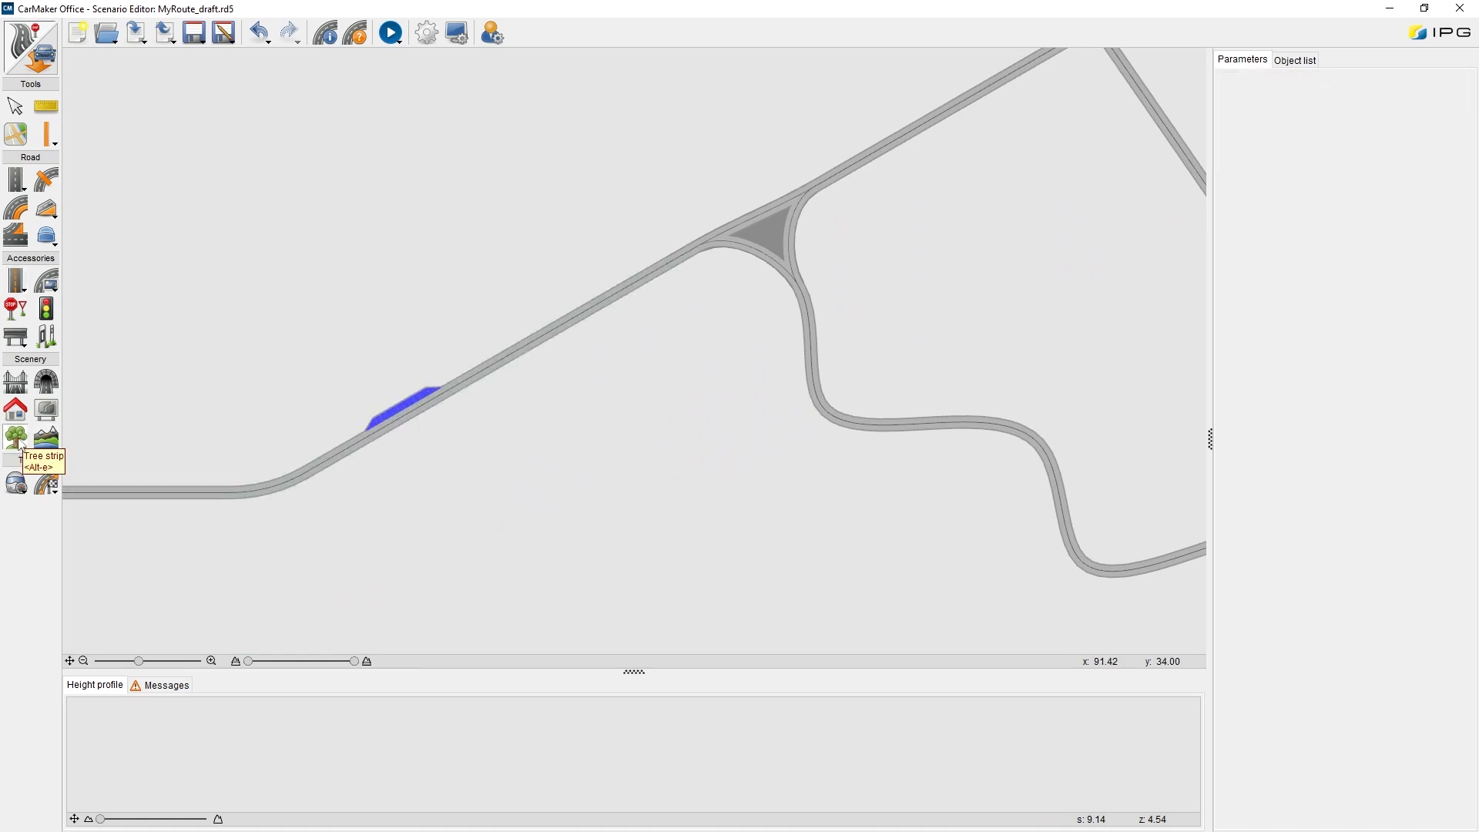
scroll(368, 465, "up", 3)
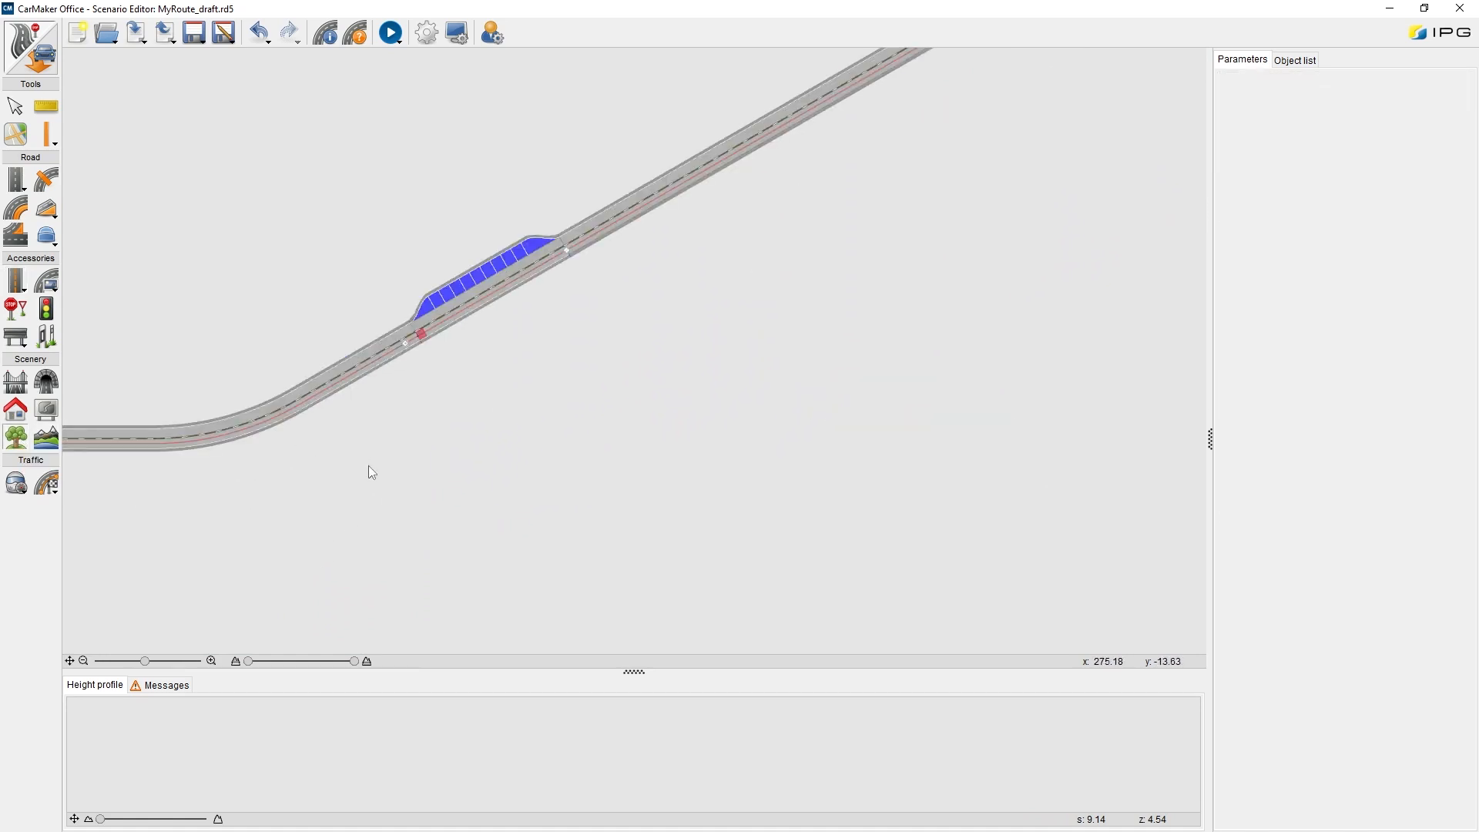
scroll(323, 406, "up", 1)
left_click(321, 400)
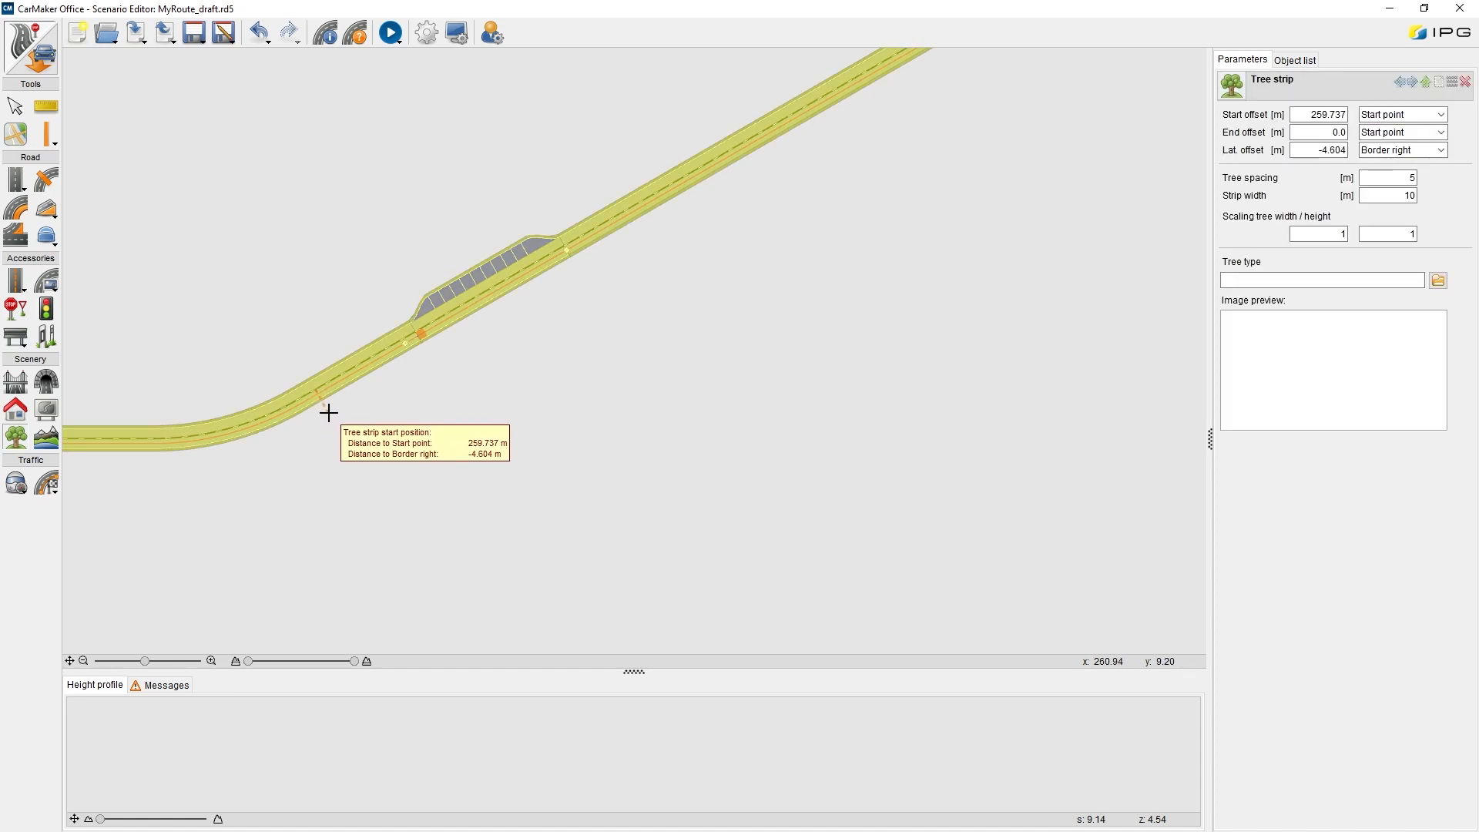
left_click(710, 235)
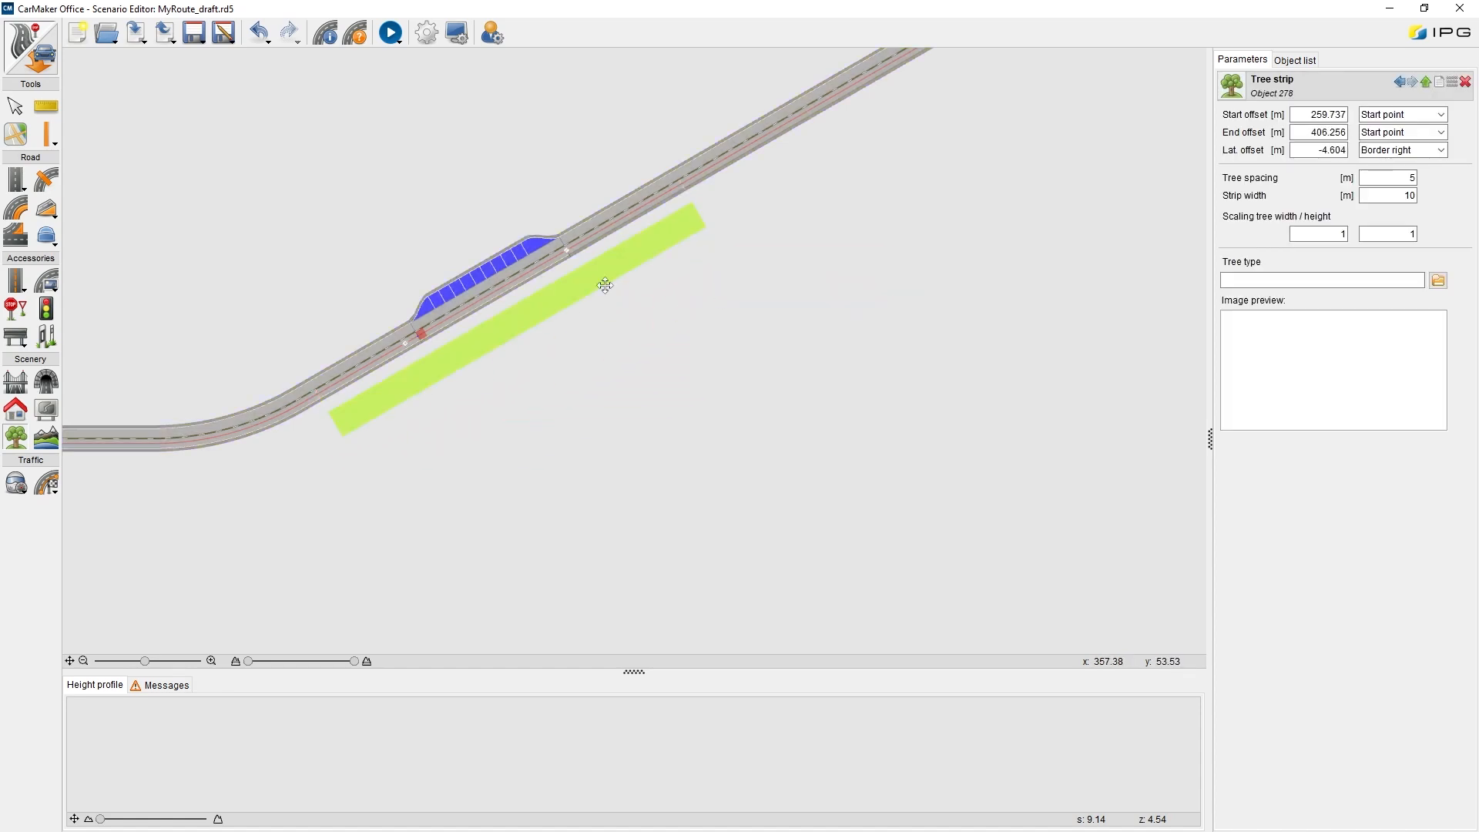
Set the tree strip's Start offset to 250 and End offset to 450
double_click(1318, 114)
double_click(1319, 133)
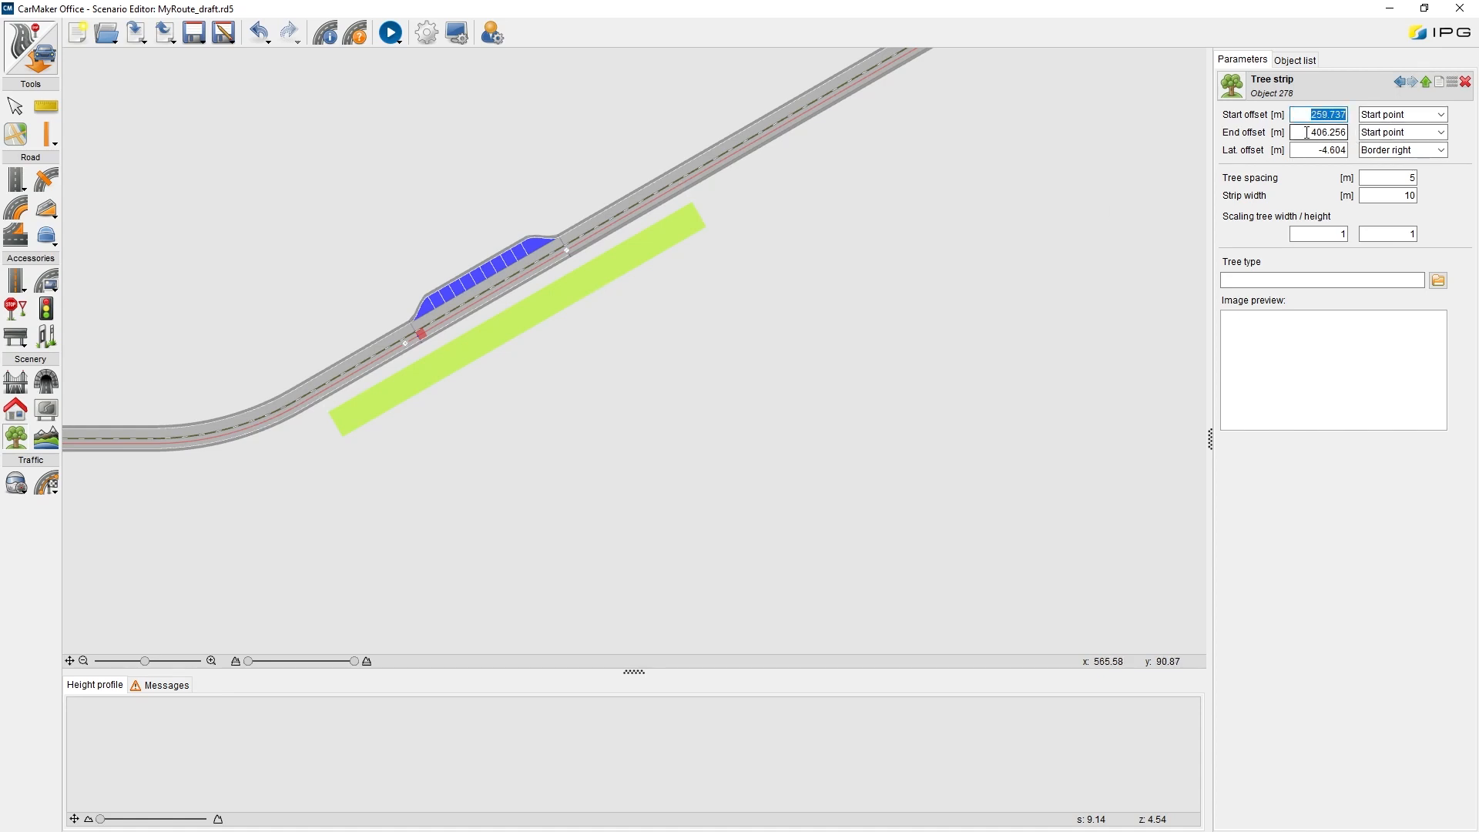
double_click(1319, 115)
type("250")
key("Return")
double_click(1322, 132)
type("450")
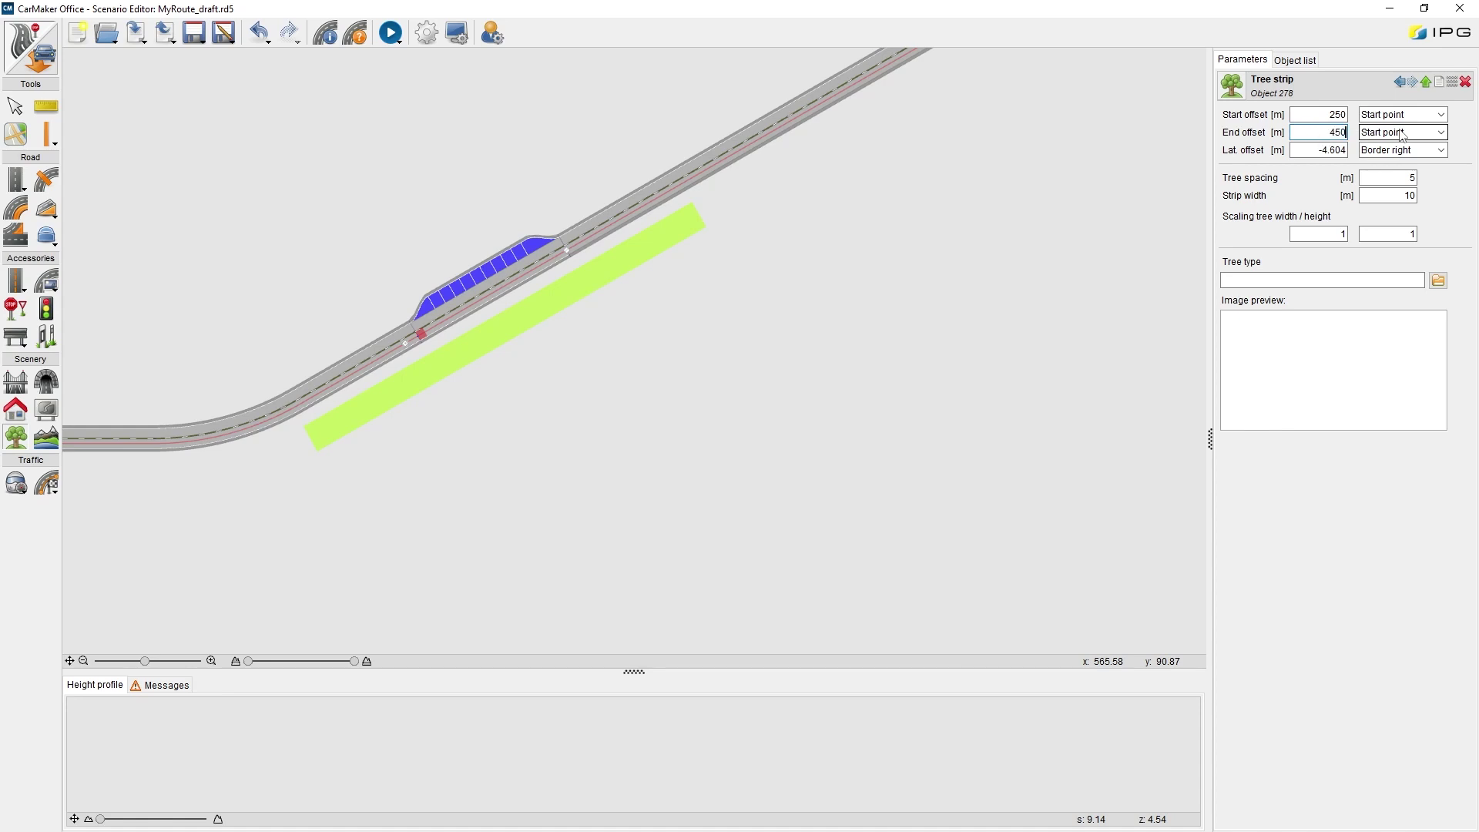
key("Return")
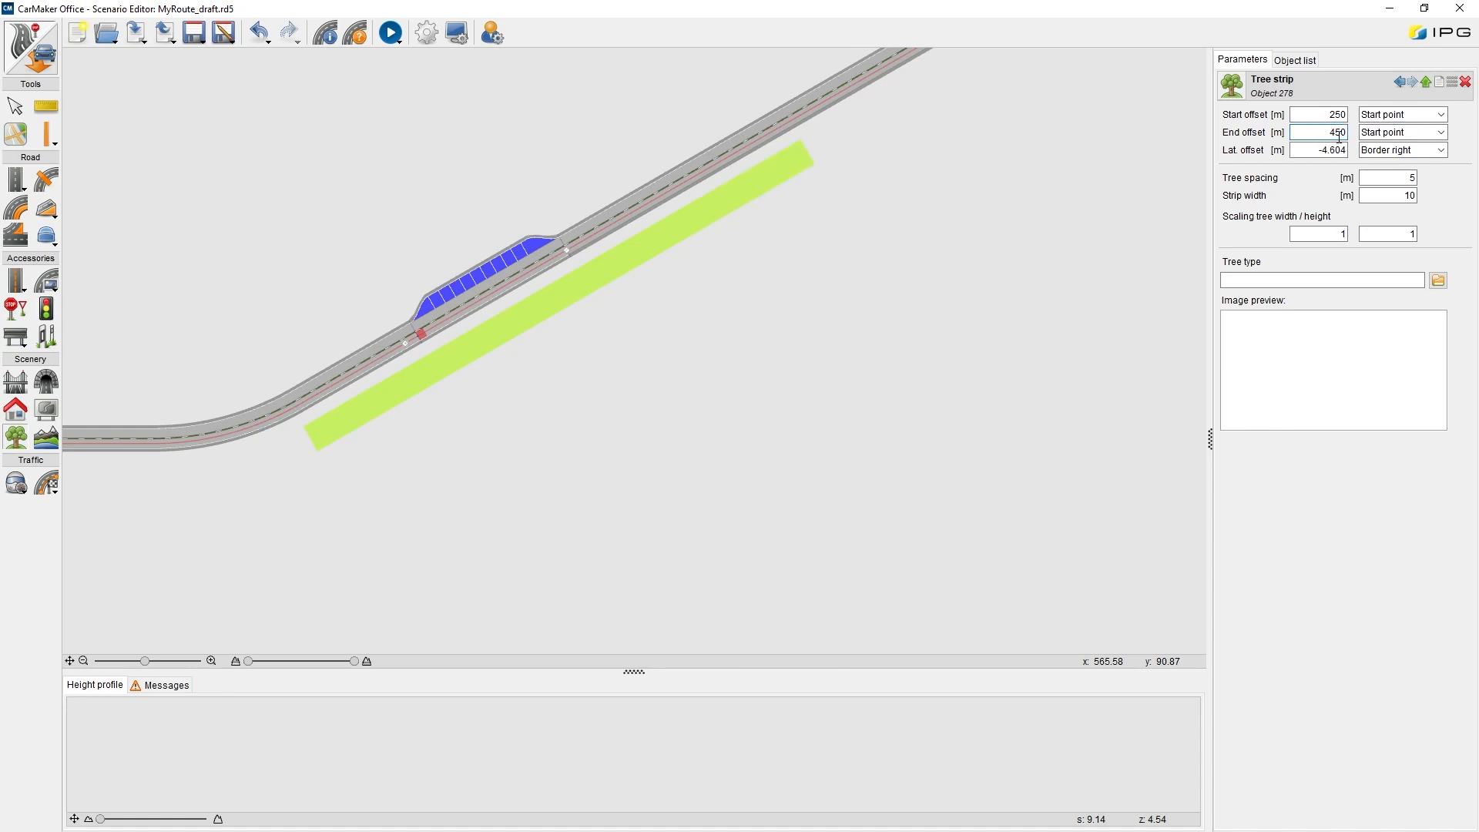
scroll(1146, 244, "down", 2)
scroll(1147, 243, "down", 1)
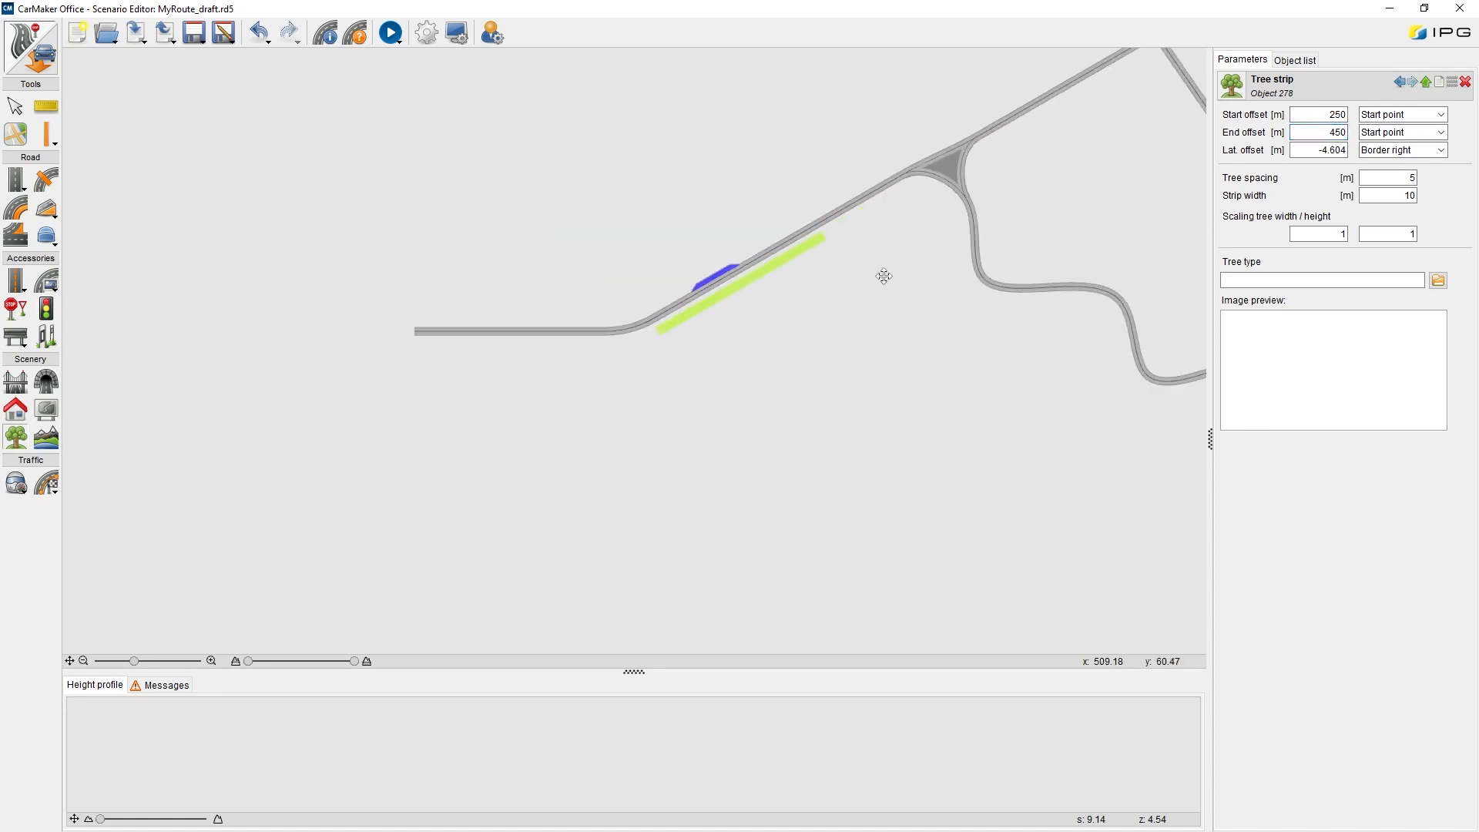
Place a second tree strip along the winding road's right border from about 48 to 290 m
left_click_drag(885, 273, 575, 322)
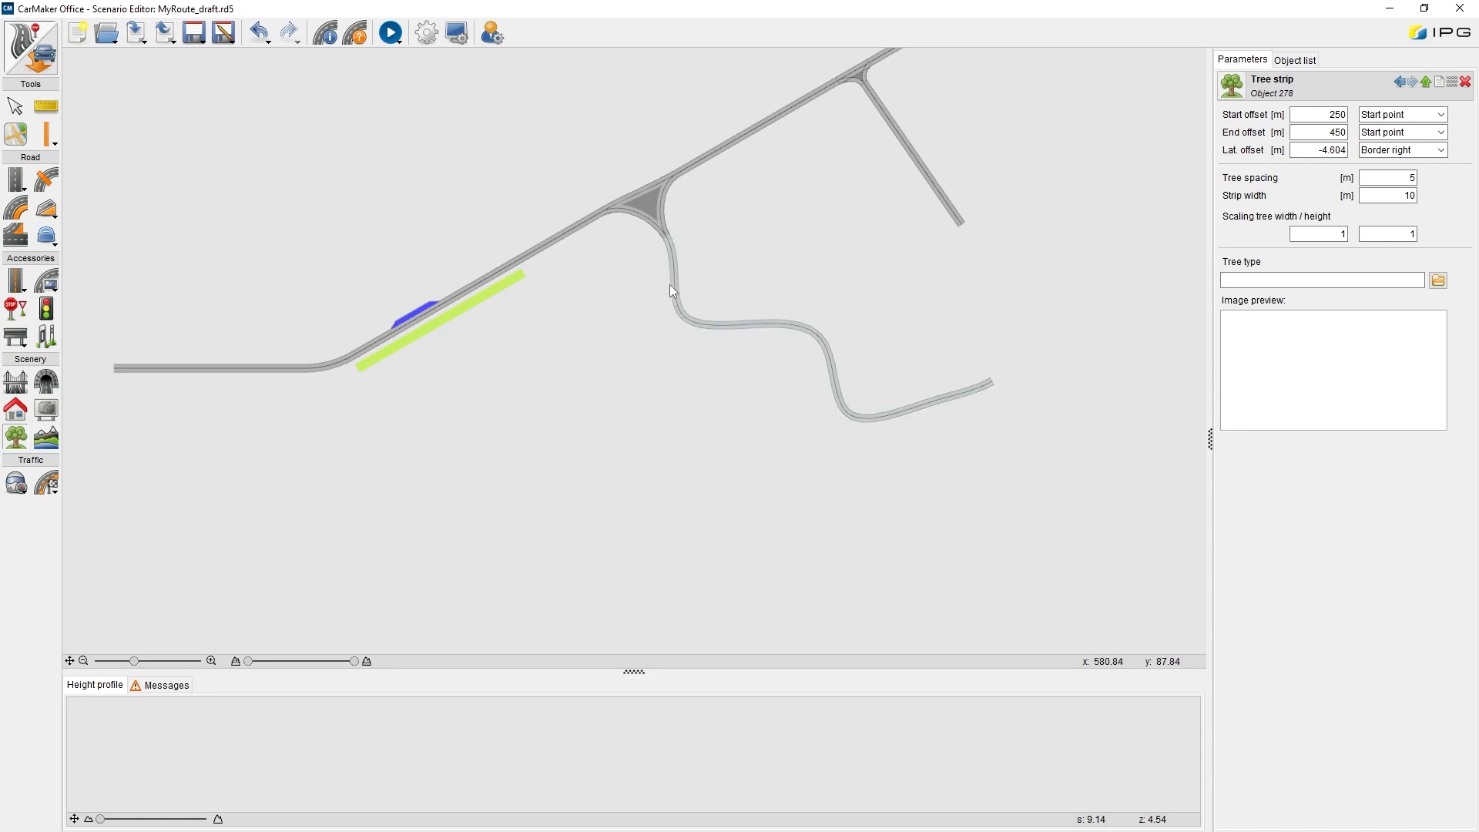
left_click(668, 285)
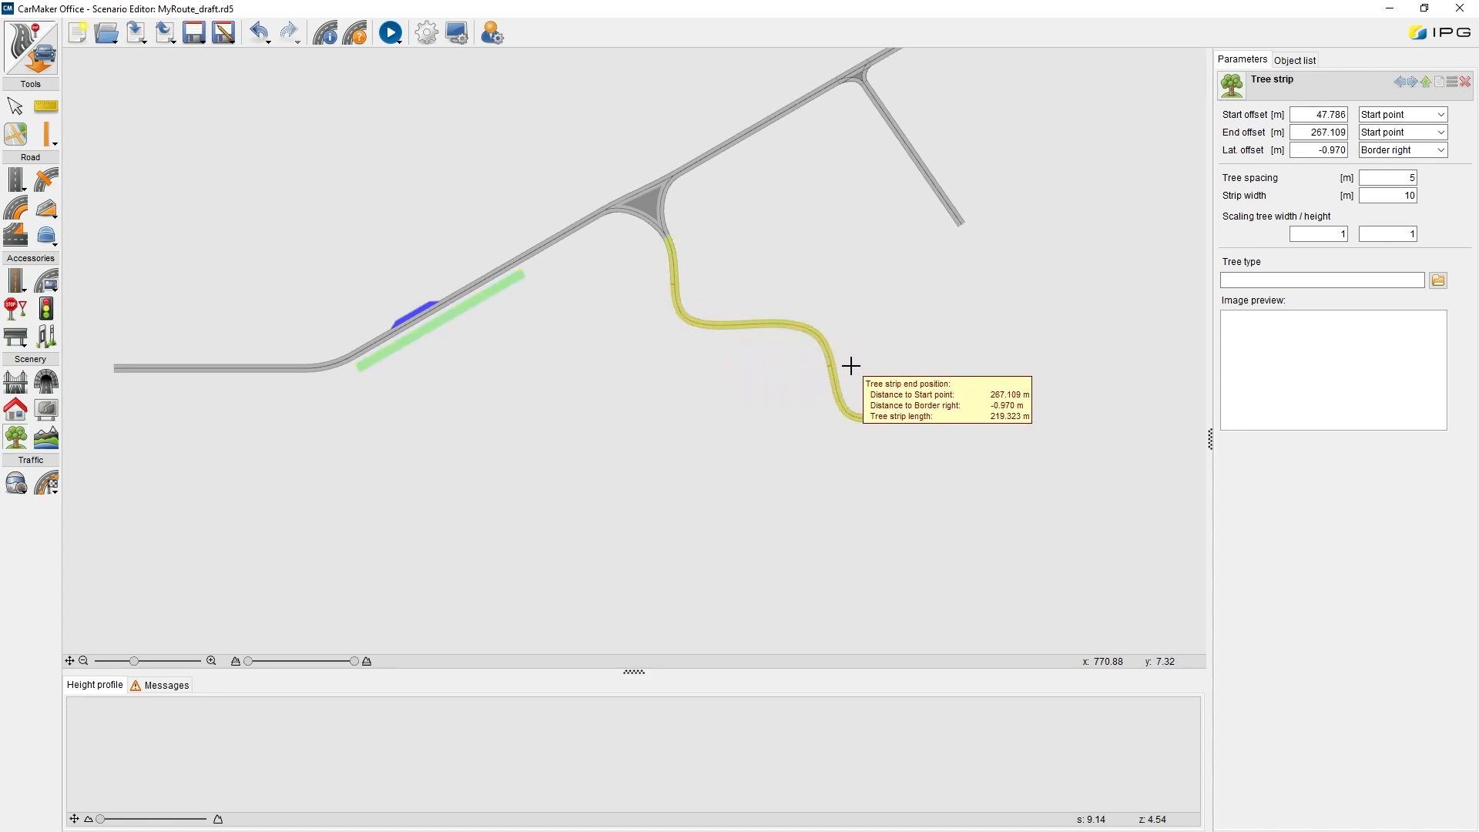
left_click(827, 388)
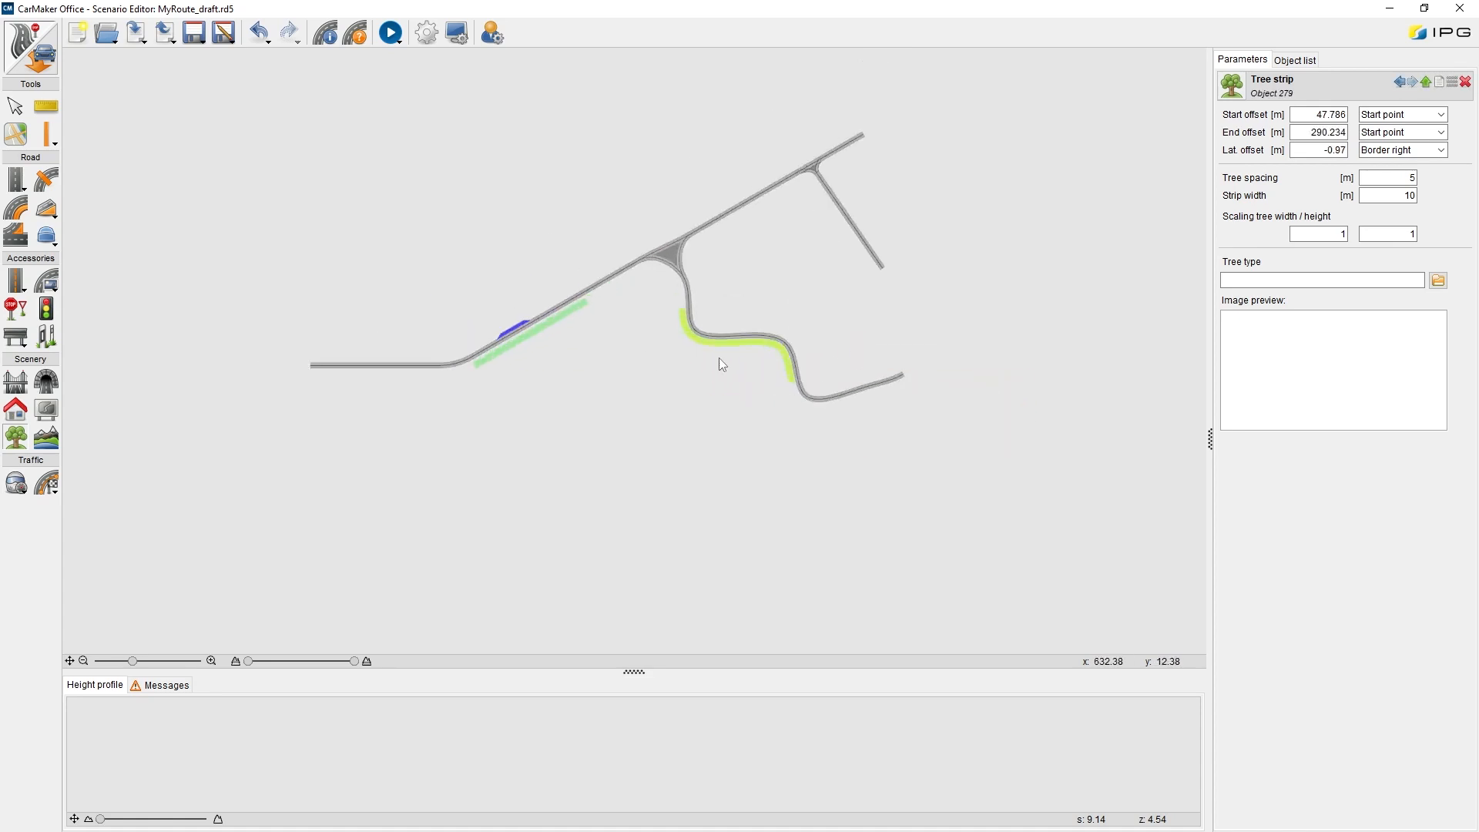
scroll(718, 359, "up", 5)
middle_click_drag(812, 362, 701, 335)
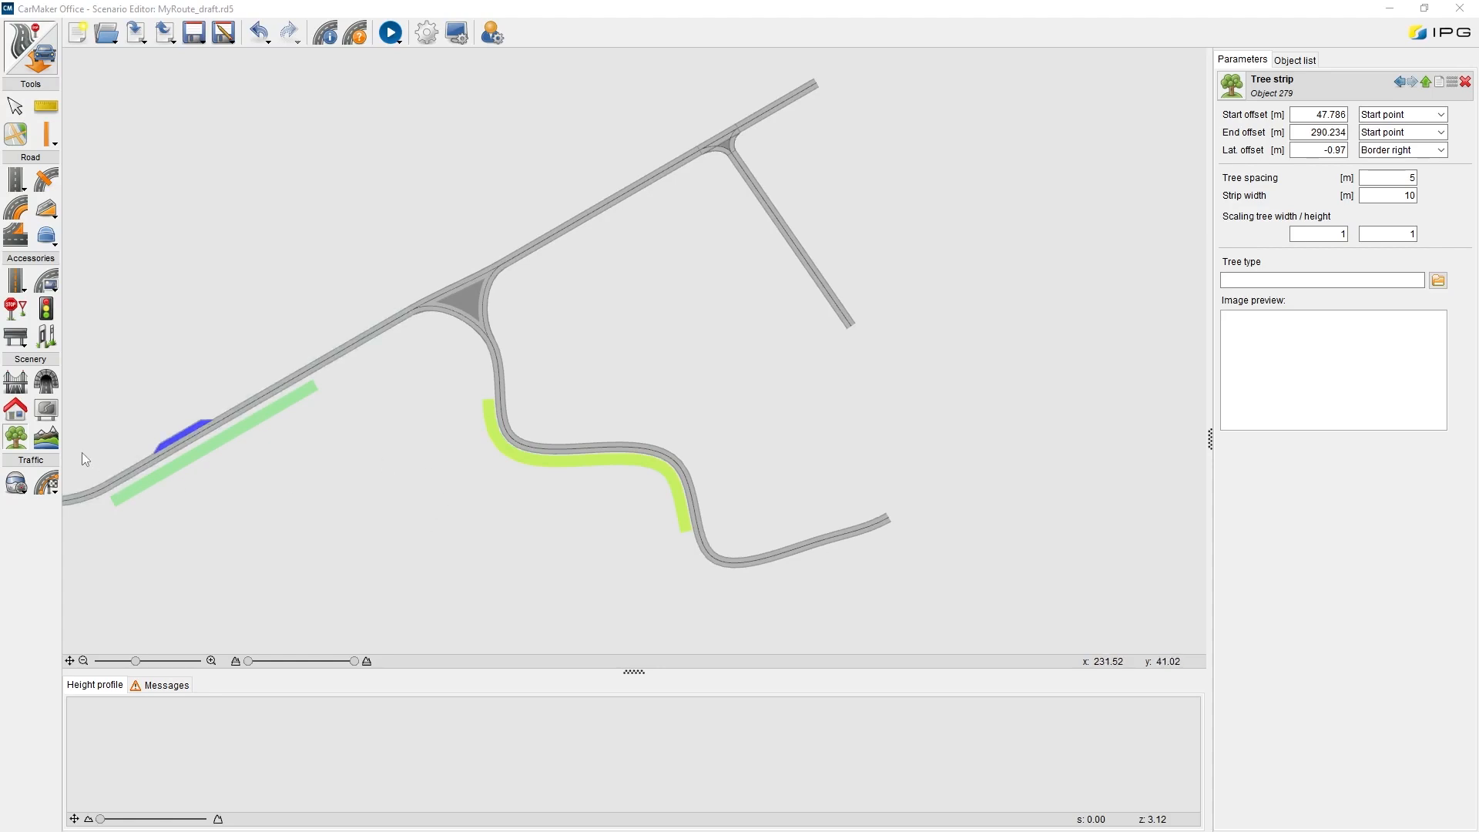
In the Terrain tool choose the Flat preset and set Height range to 0
left_click(48, 439)
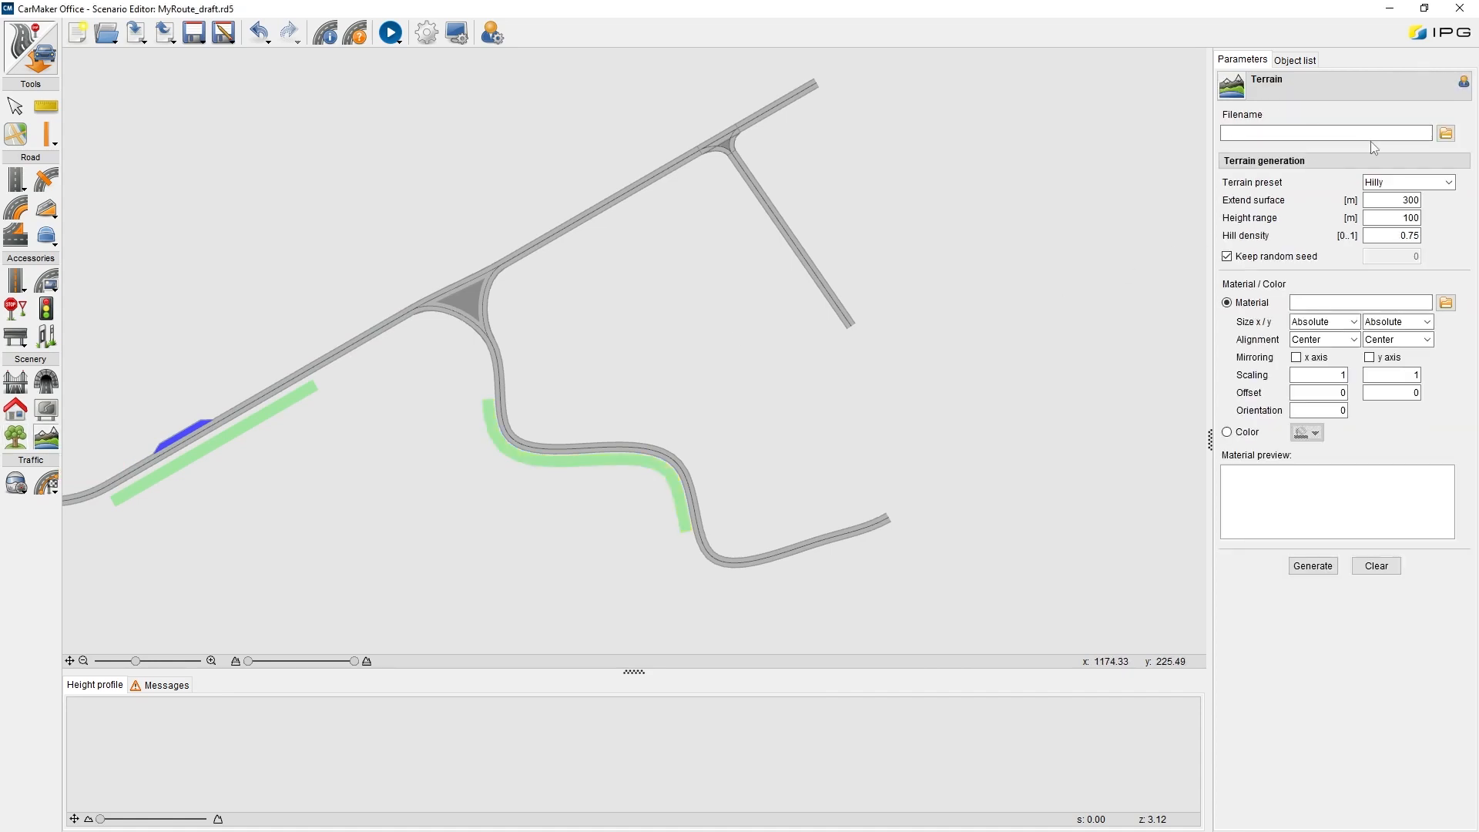
left_click(1448, 184)
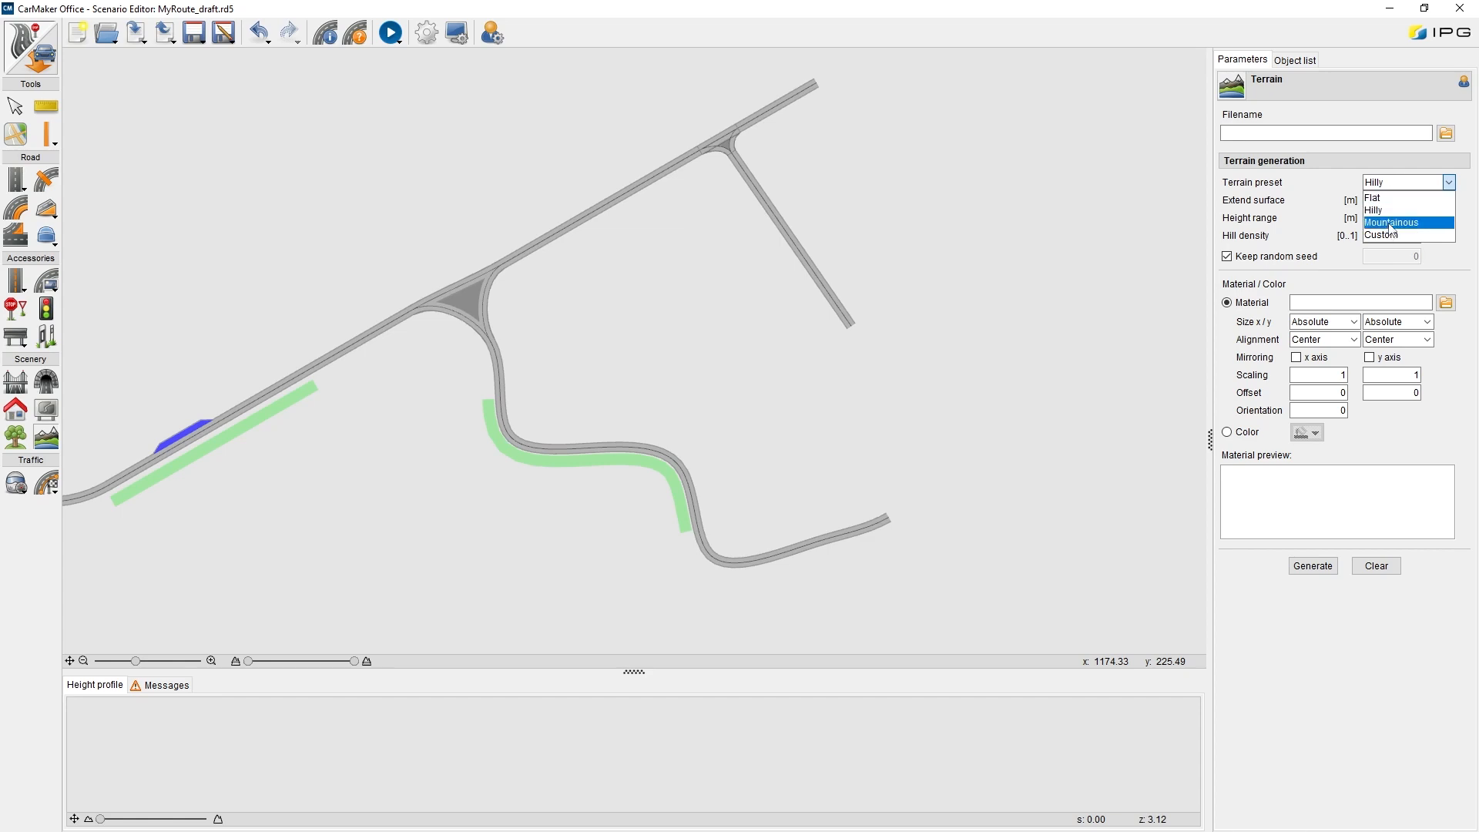
left_click(1390, 199)
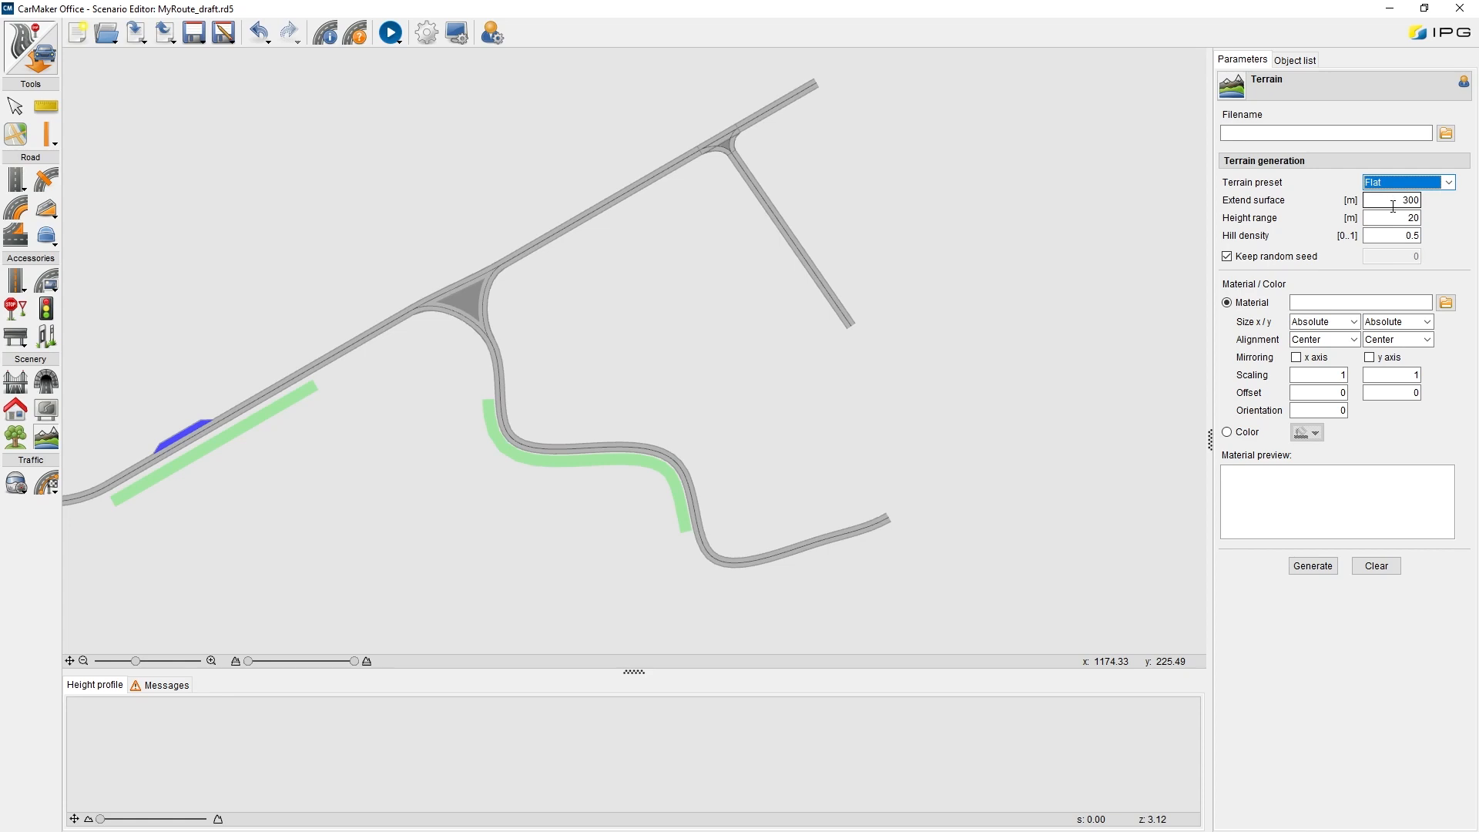
double_click(1398, 218)
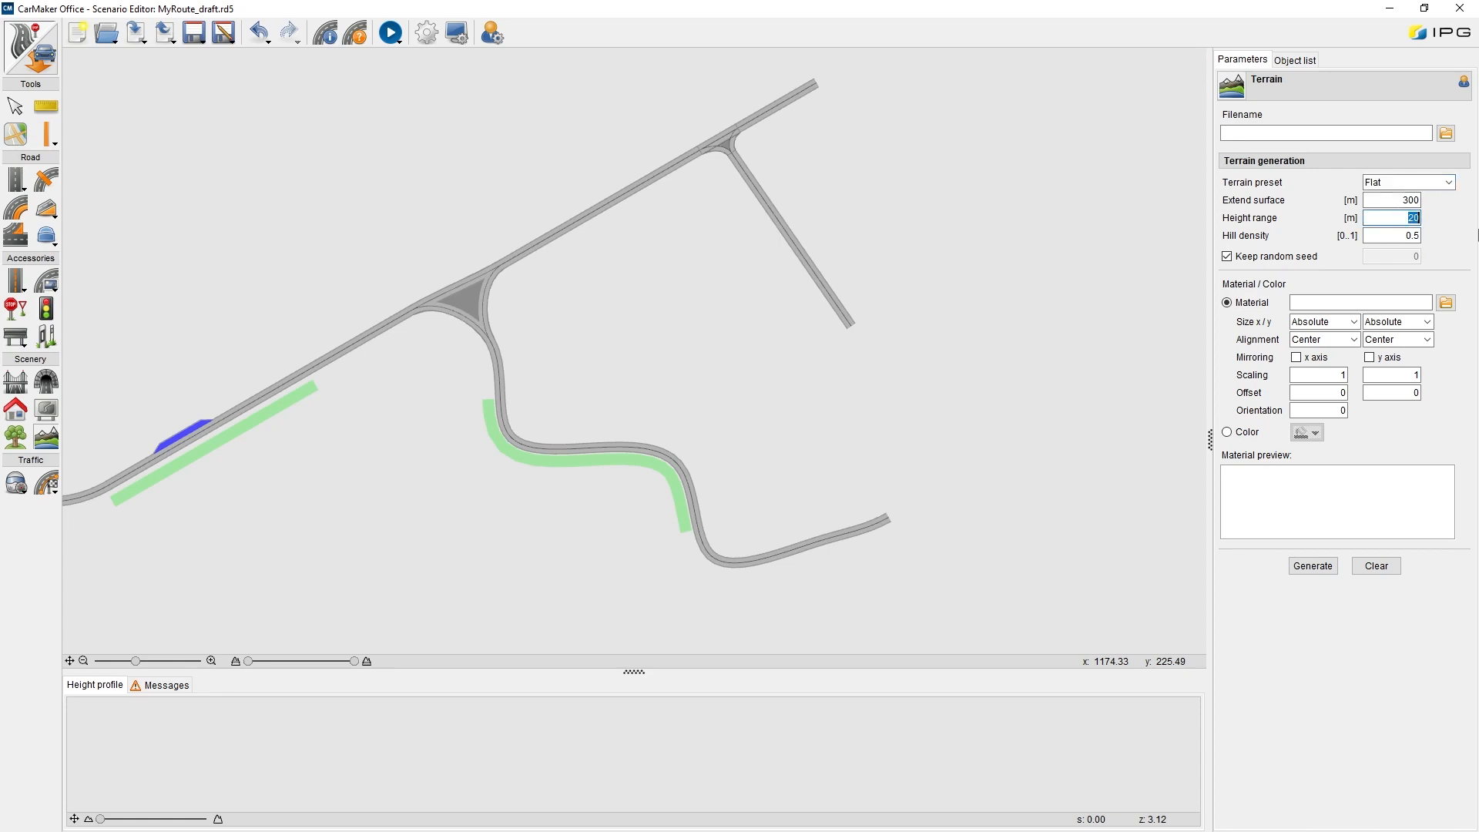
type("0")
Generate the terrain, then regenerate it with Height range 5
left_click(1313, 565)
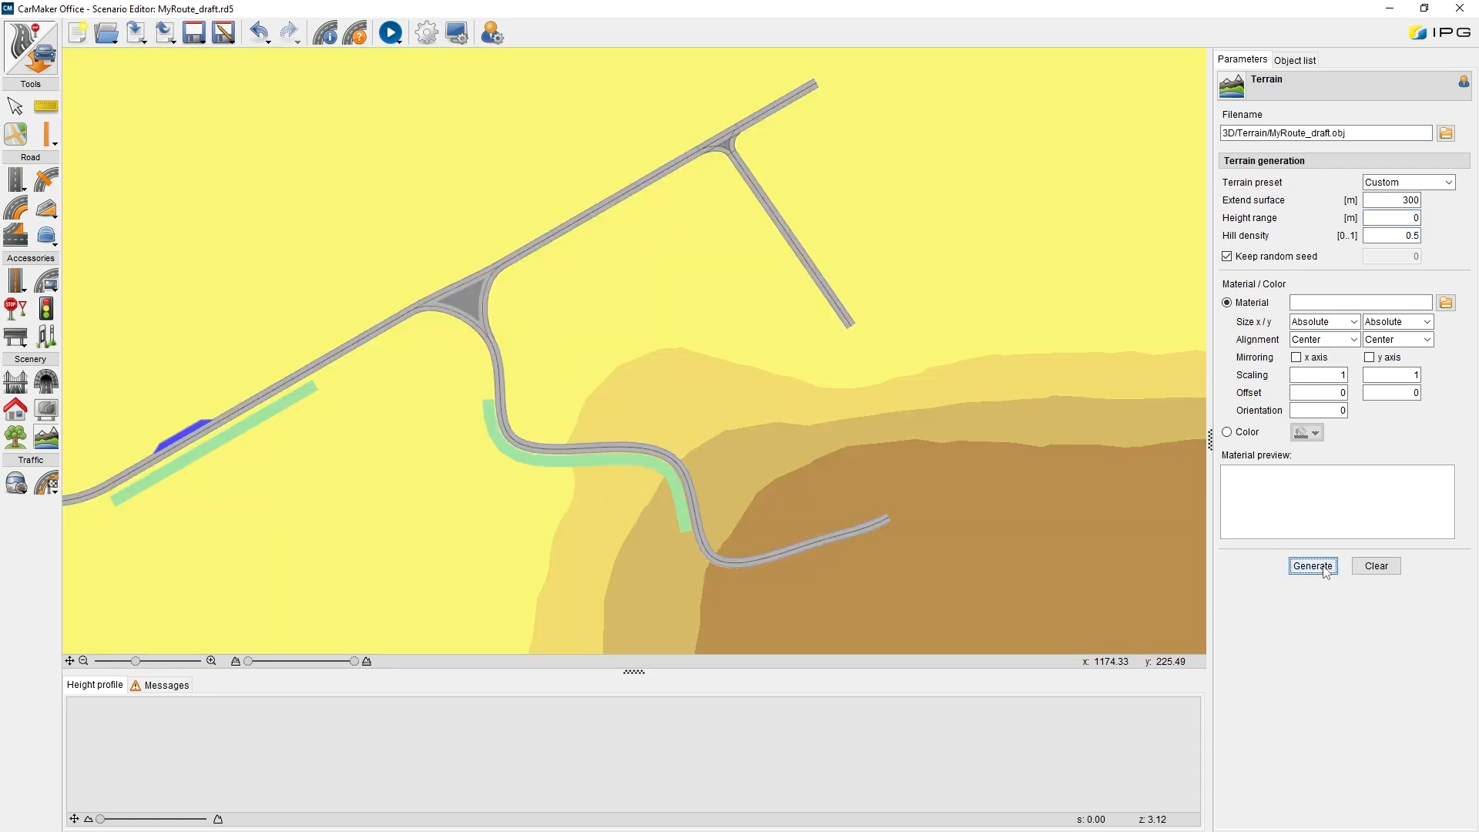
scroll(787, 425, "down", 1)
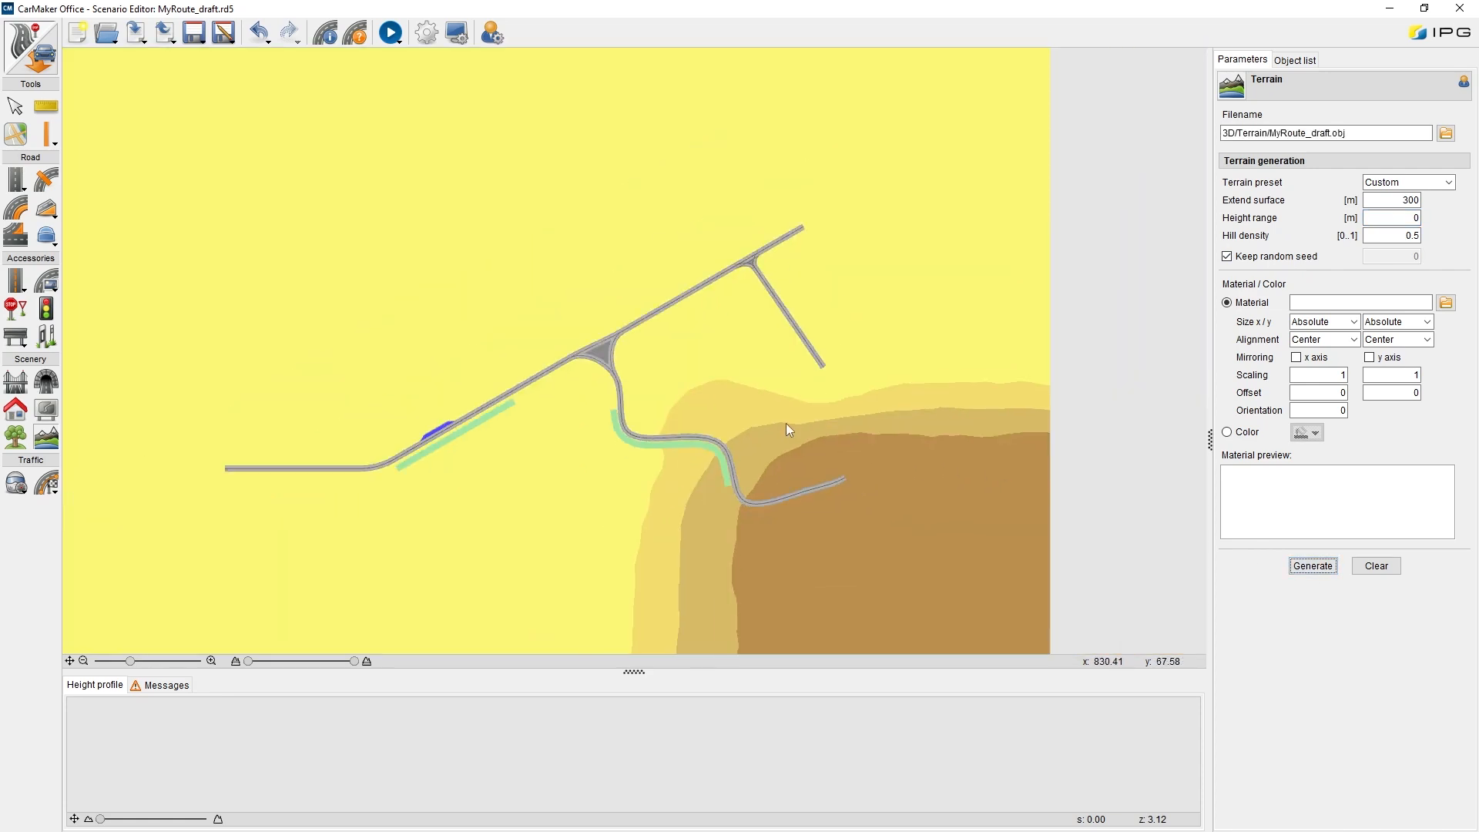
scroll(786, 424, "up", 2)
double_click(1396, 218)
type("5")
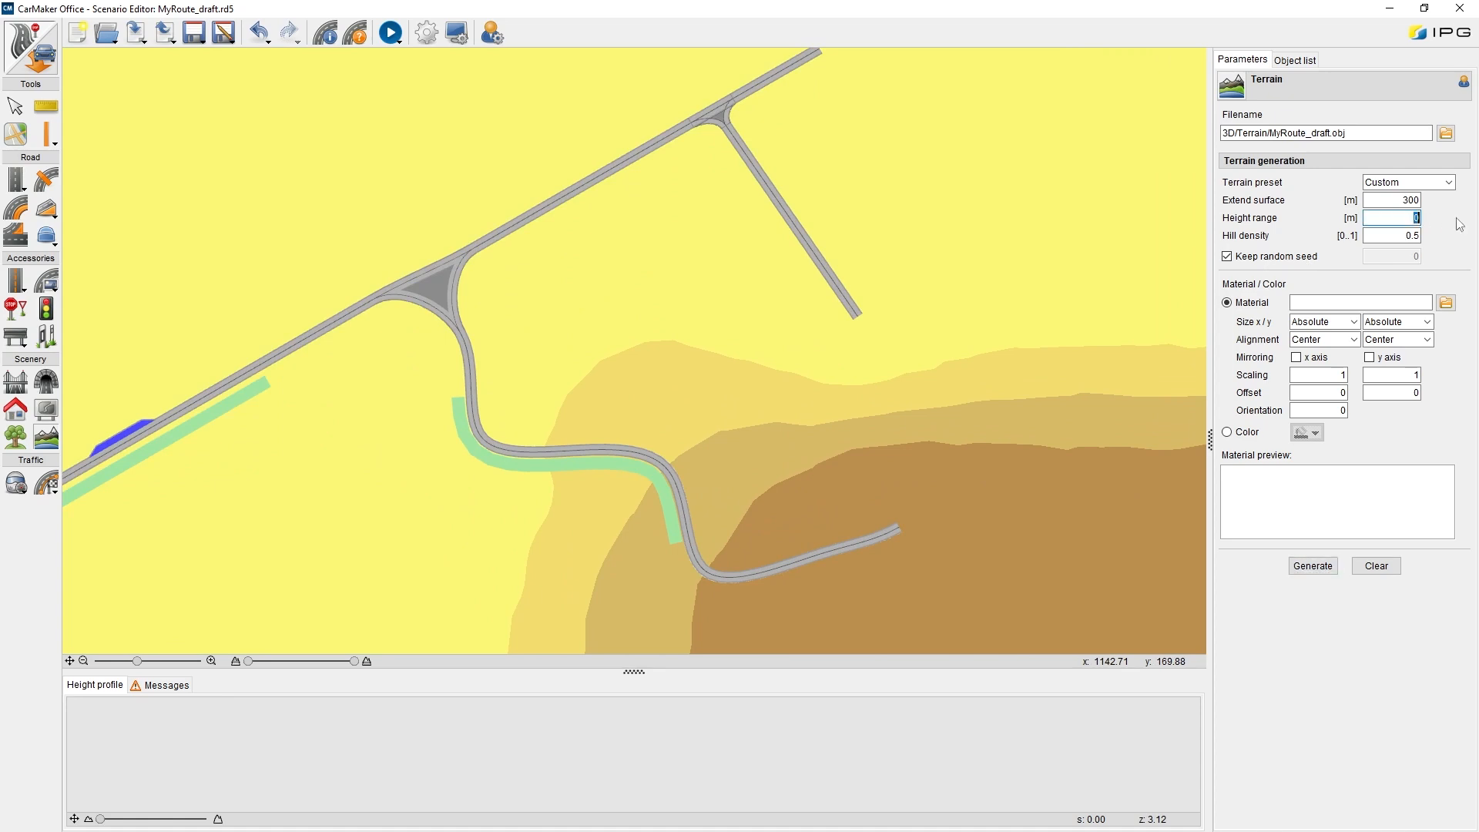
left_click(1313, 566)
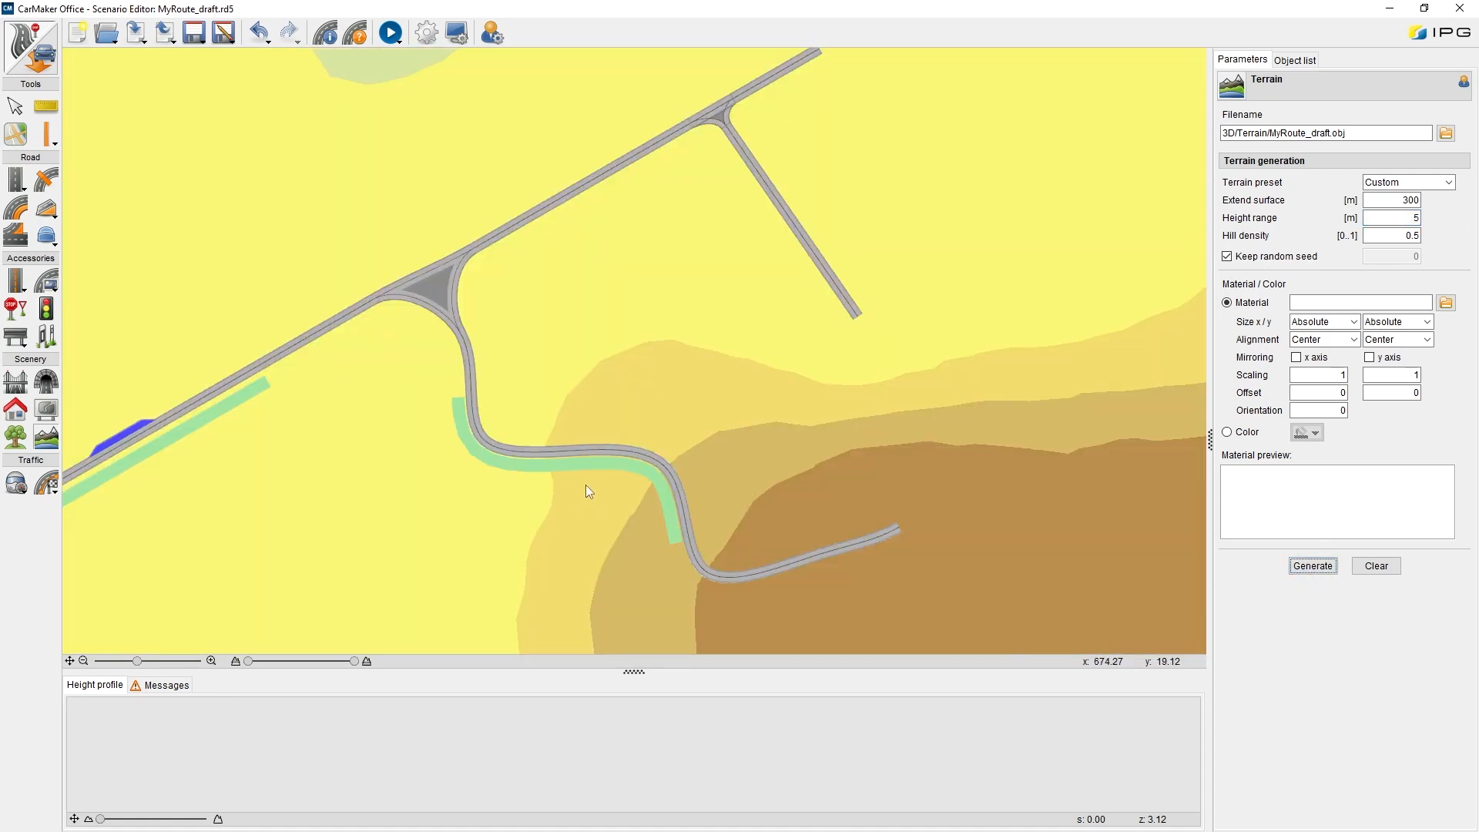
Select the MyRoute_draft.obj part of the terrain Filename field
left_click(1312, 133)
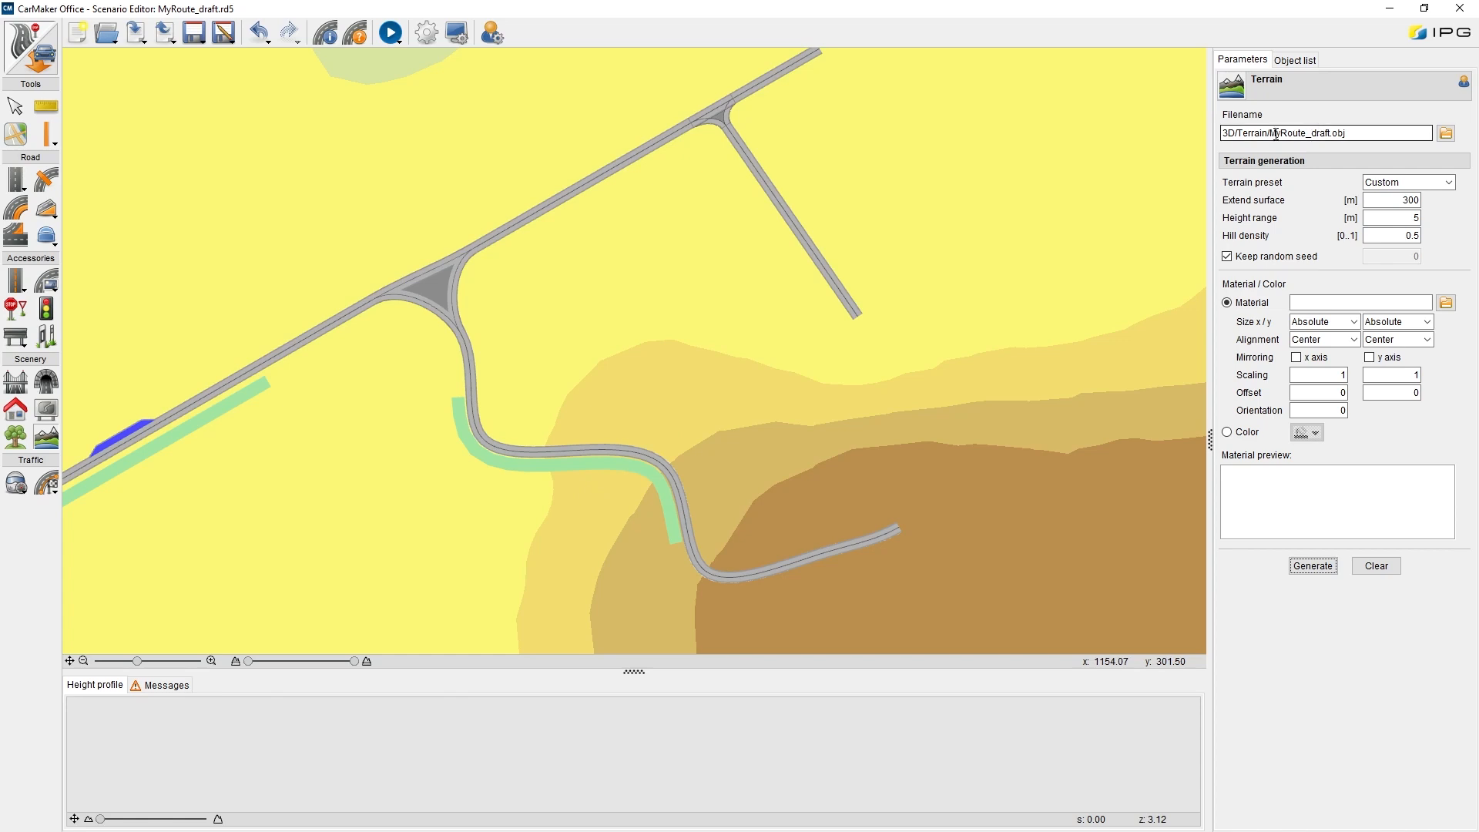
left_click_drag(1272, 133, 1362, 134)
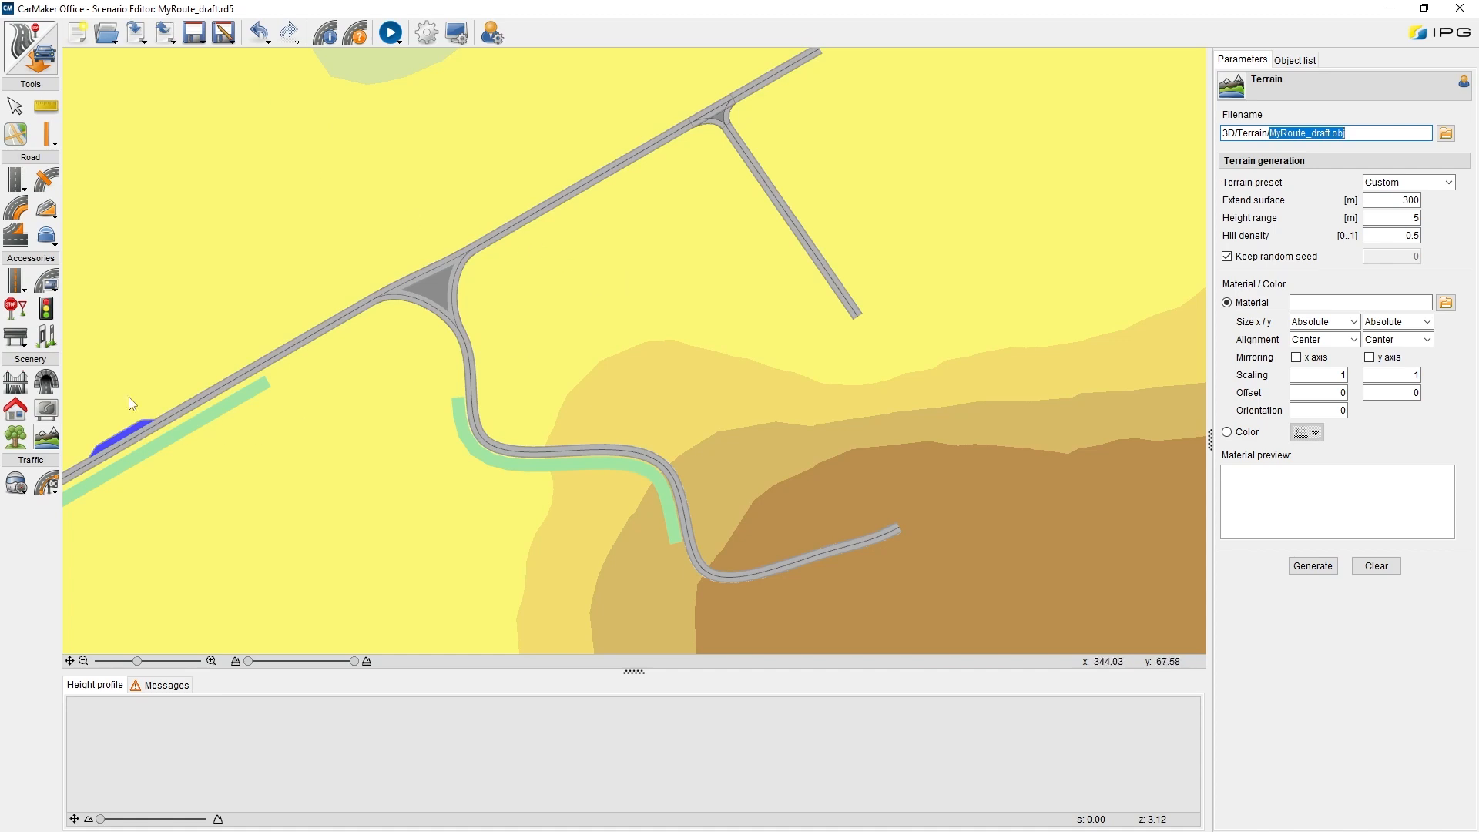
Switch to the dynamic scenario and keep Route_0 as the ego car's start route
left_click(25, 44)
scroll(708, 279, "down", 2)
scroll(716, 300, "down", 1)
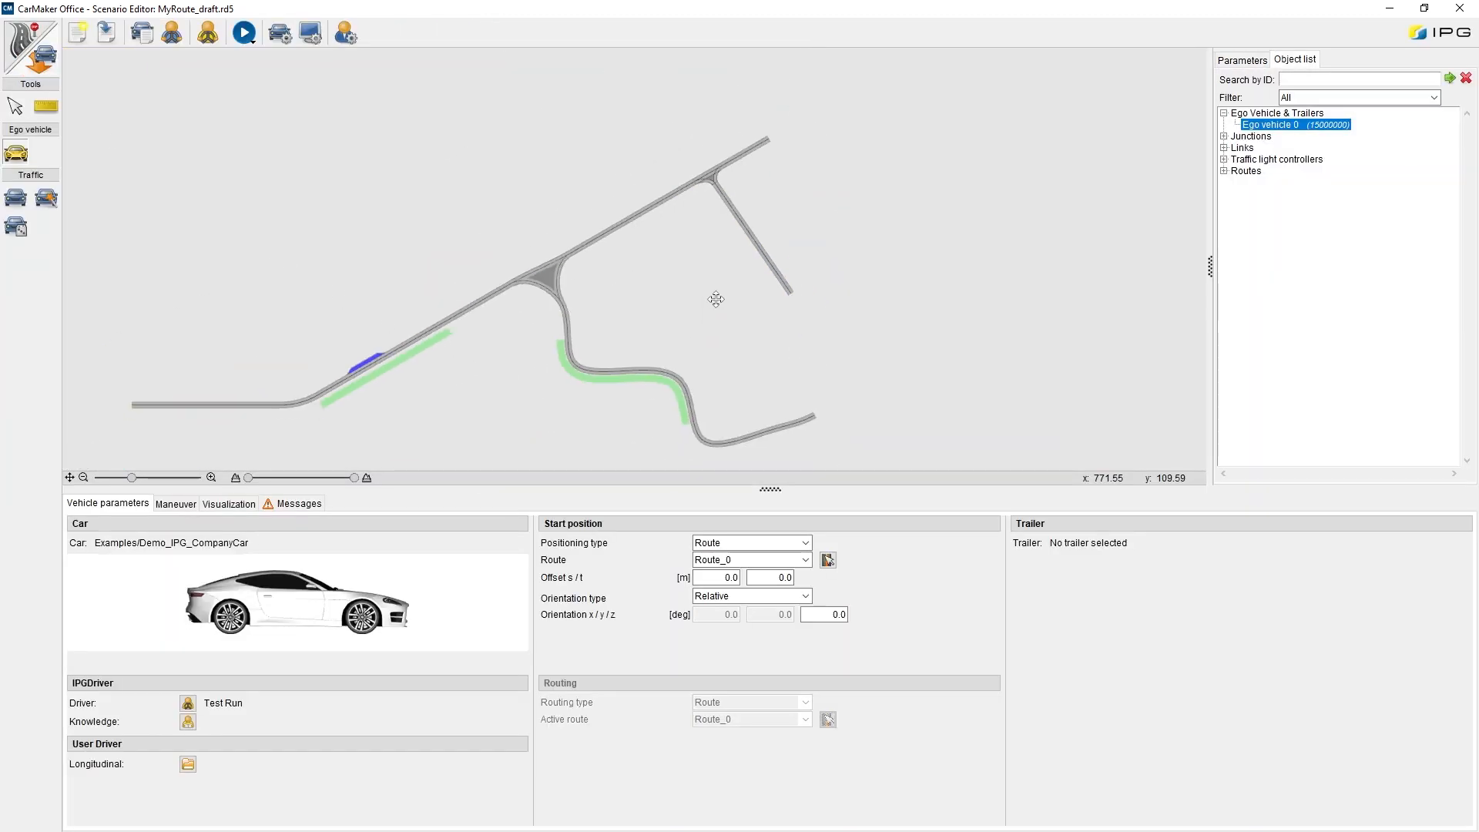
left_click_drag(715, 300, 731, 258)
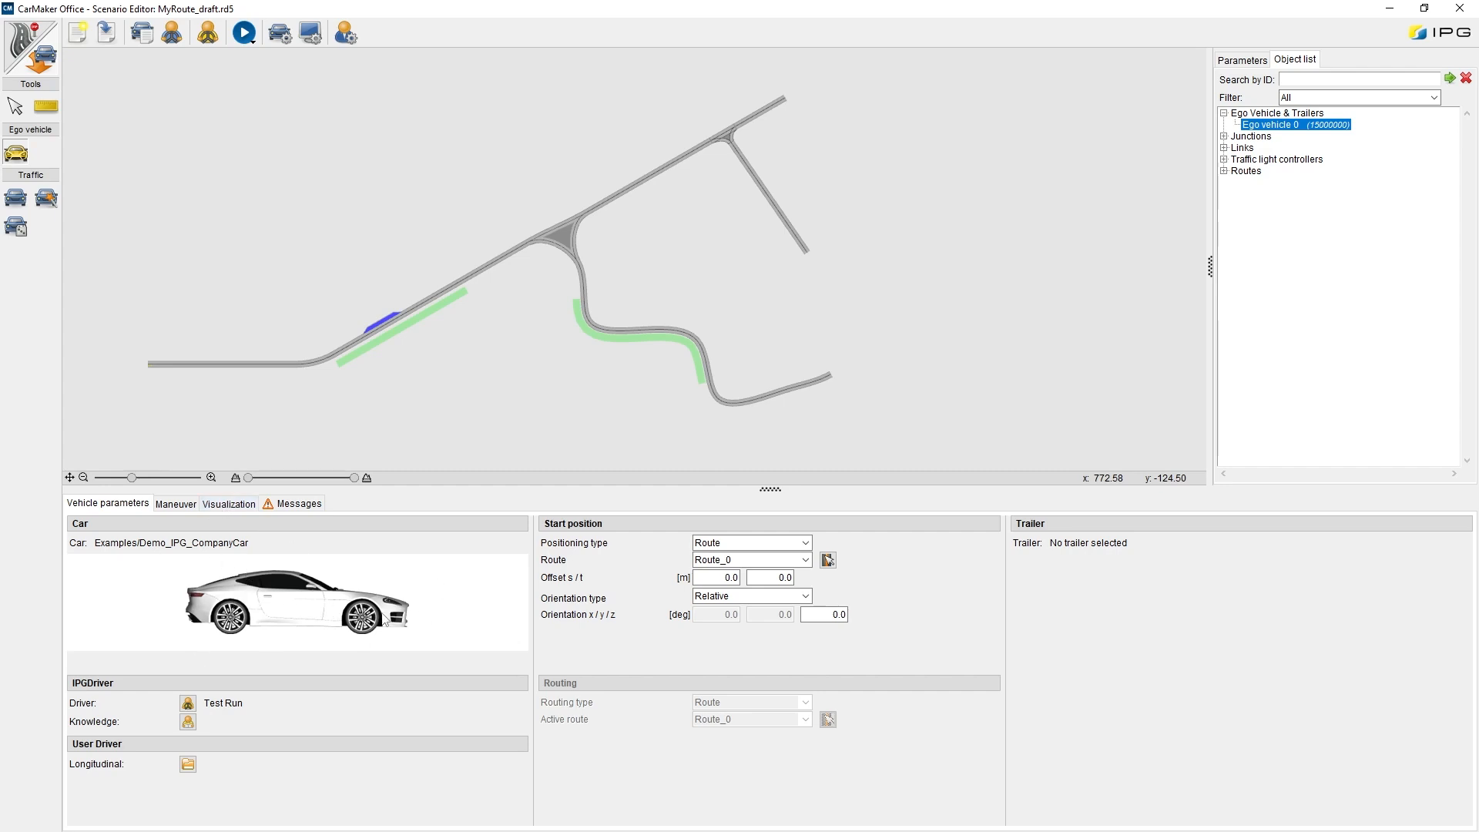
left_click(805, 560)
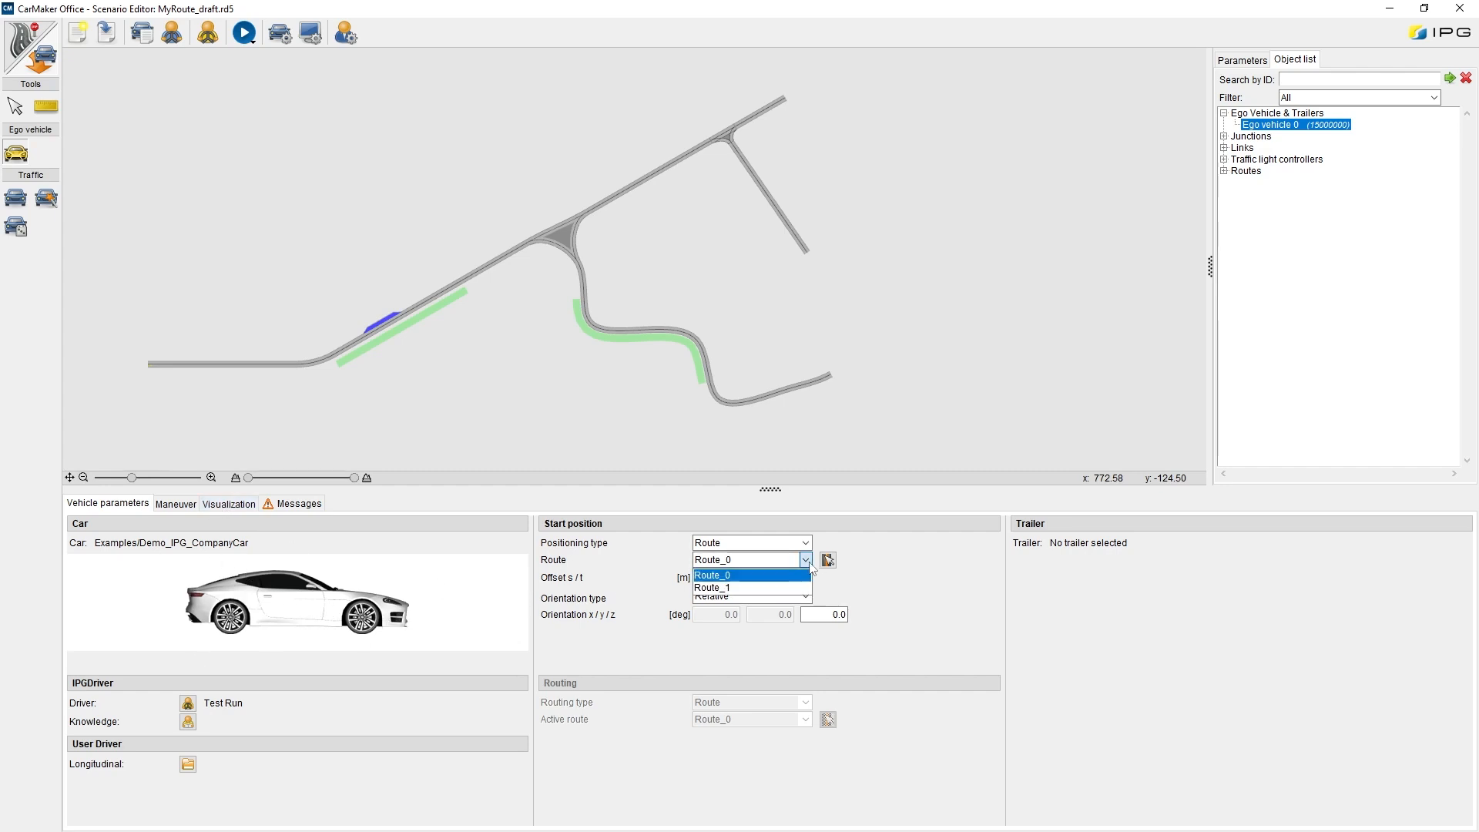
left_click(728, 575)
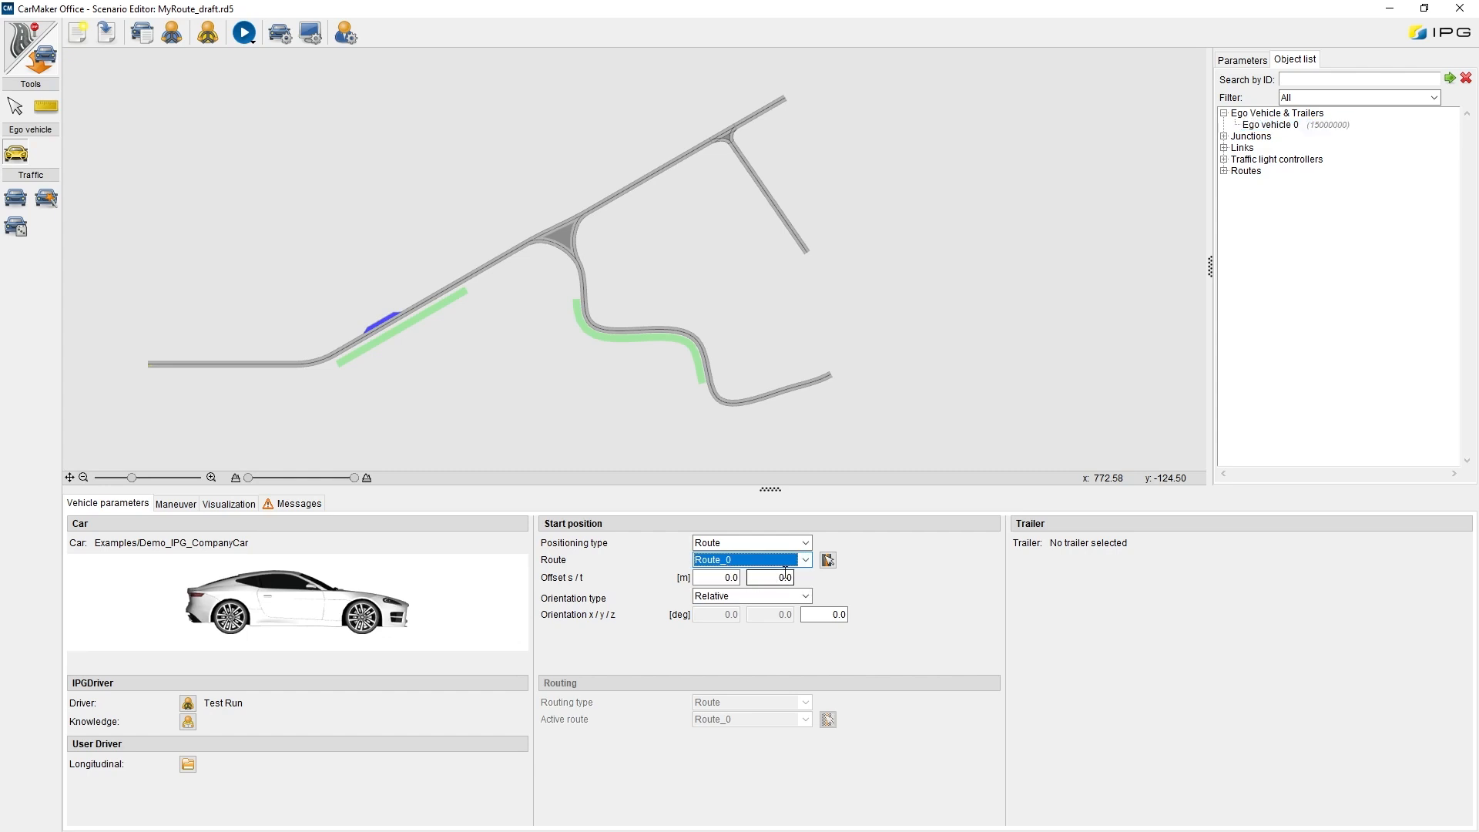
Set the maneuver time limit to 999 s, then minimise the Scenario Editor
left_click(176, 504)
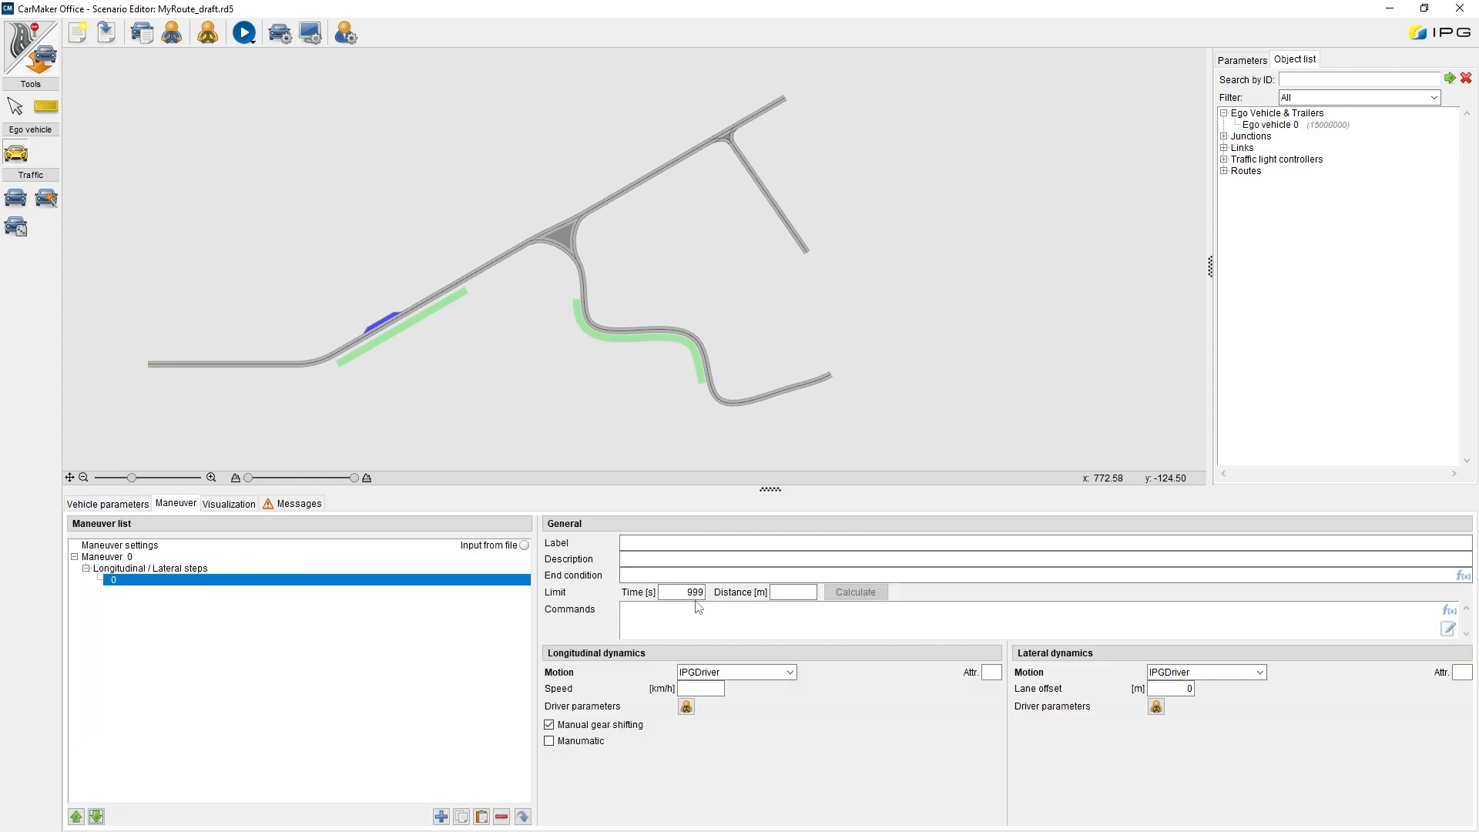
double_click(682, 592)
left_click(1389, 7)
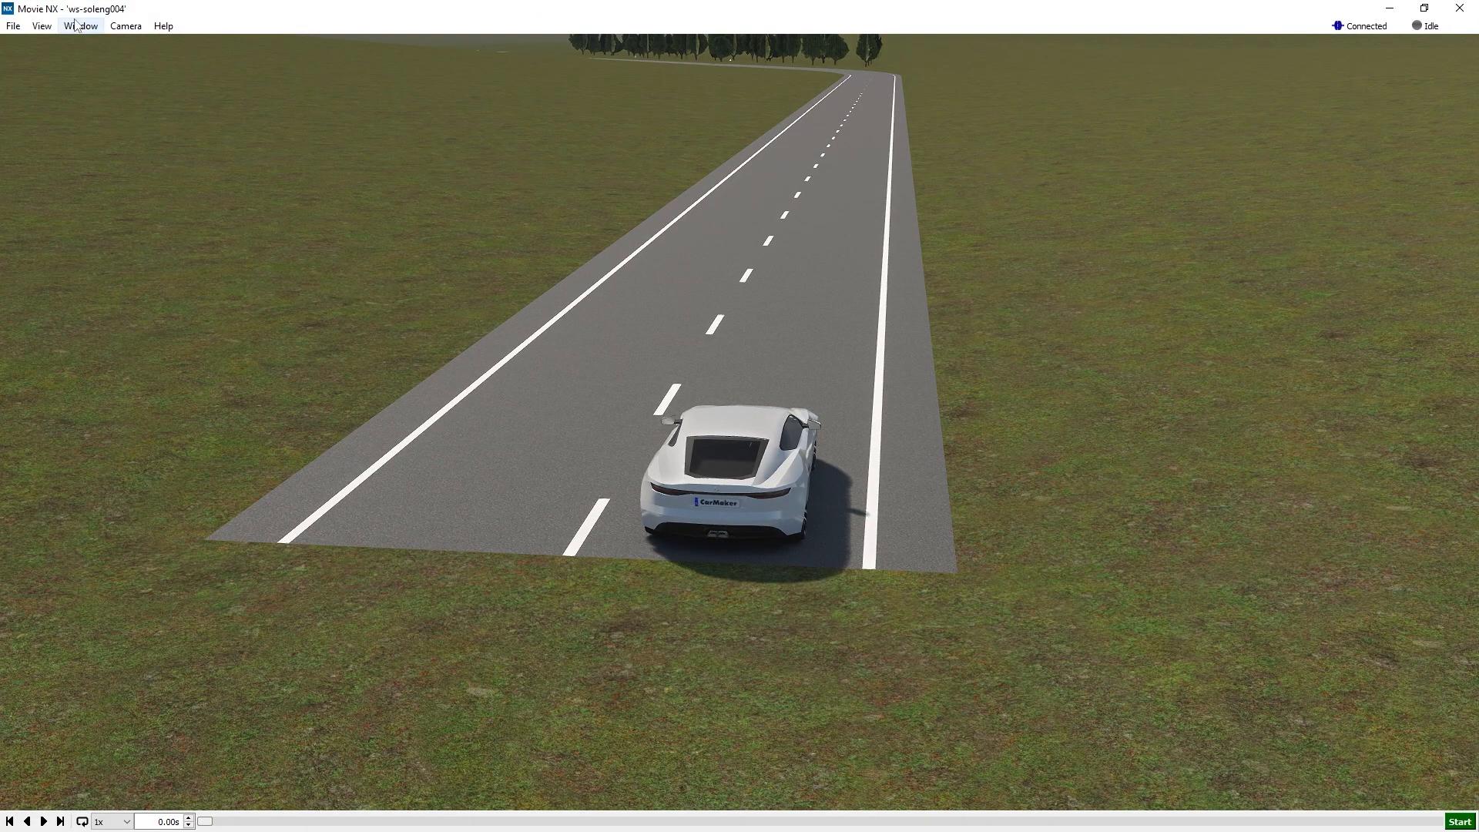
Start the simulation and run it at 2× real time
left_click(1459, 822)
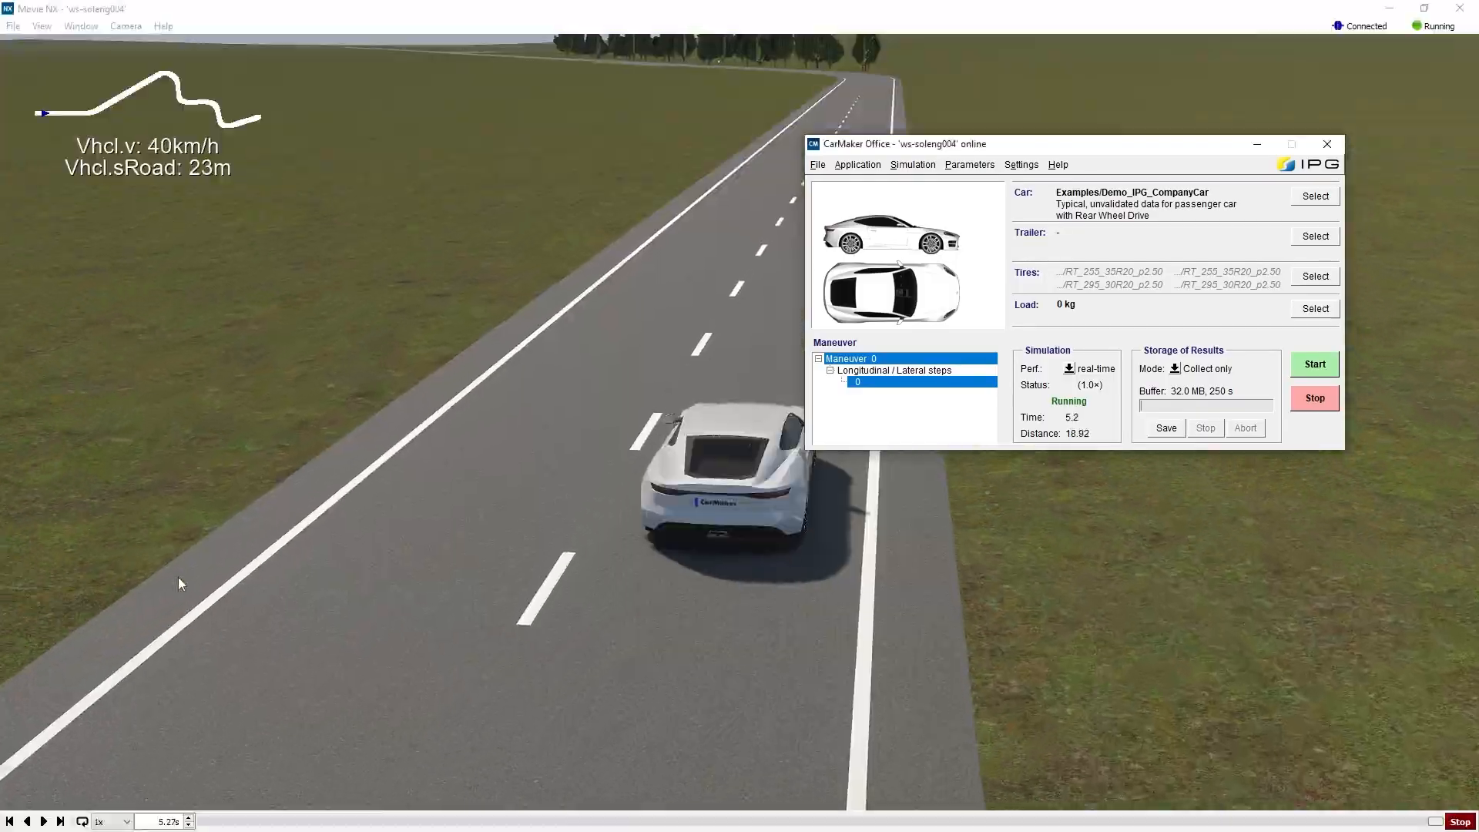
left_click_drag(1190, 144, 1344, 199)
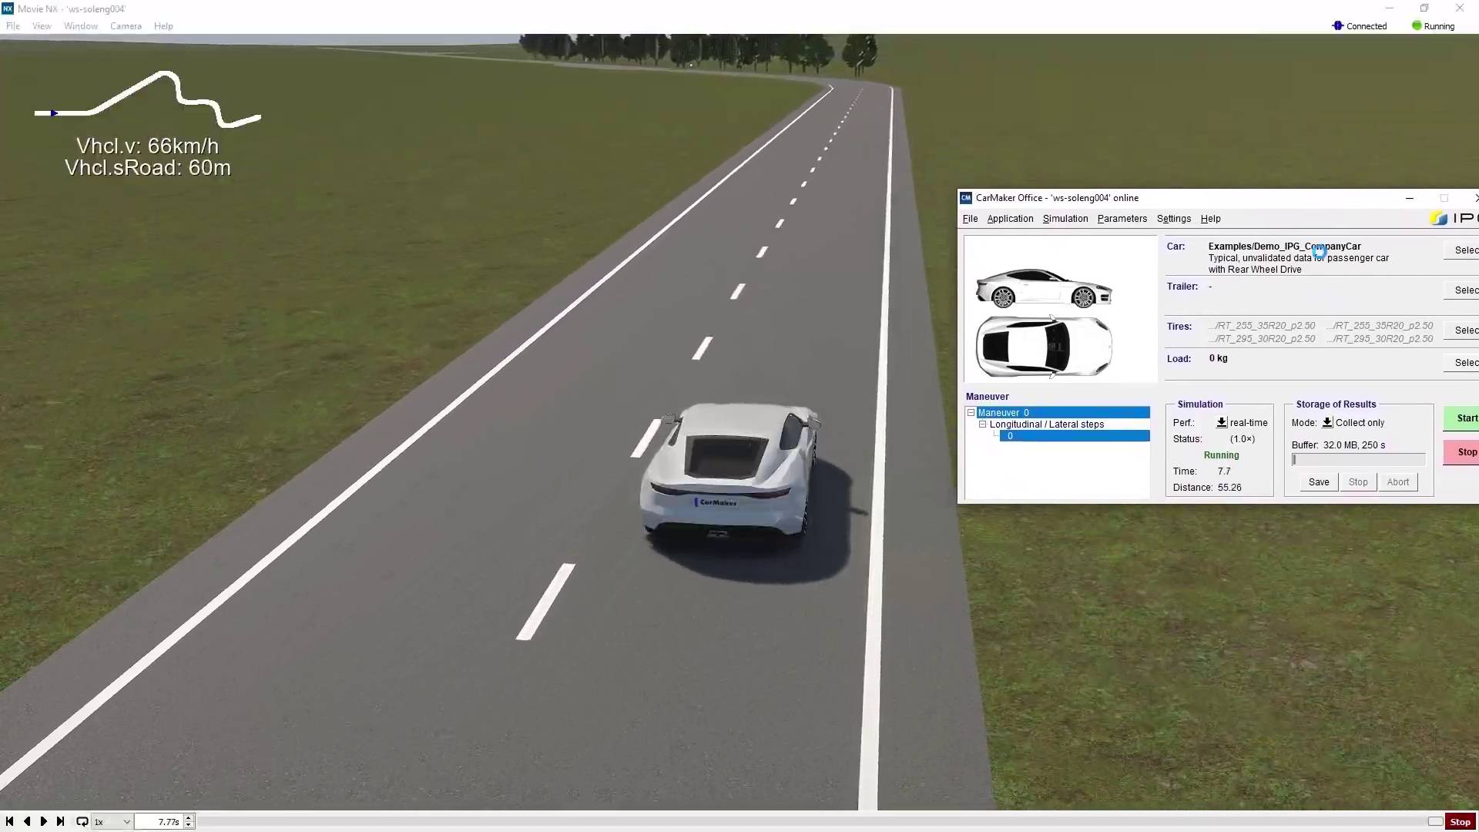
left_click(1222, 423)
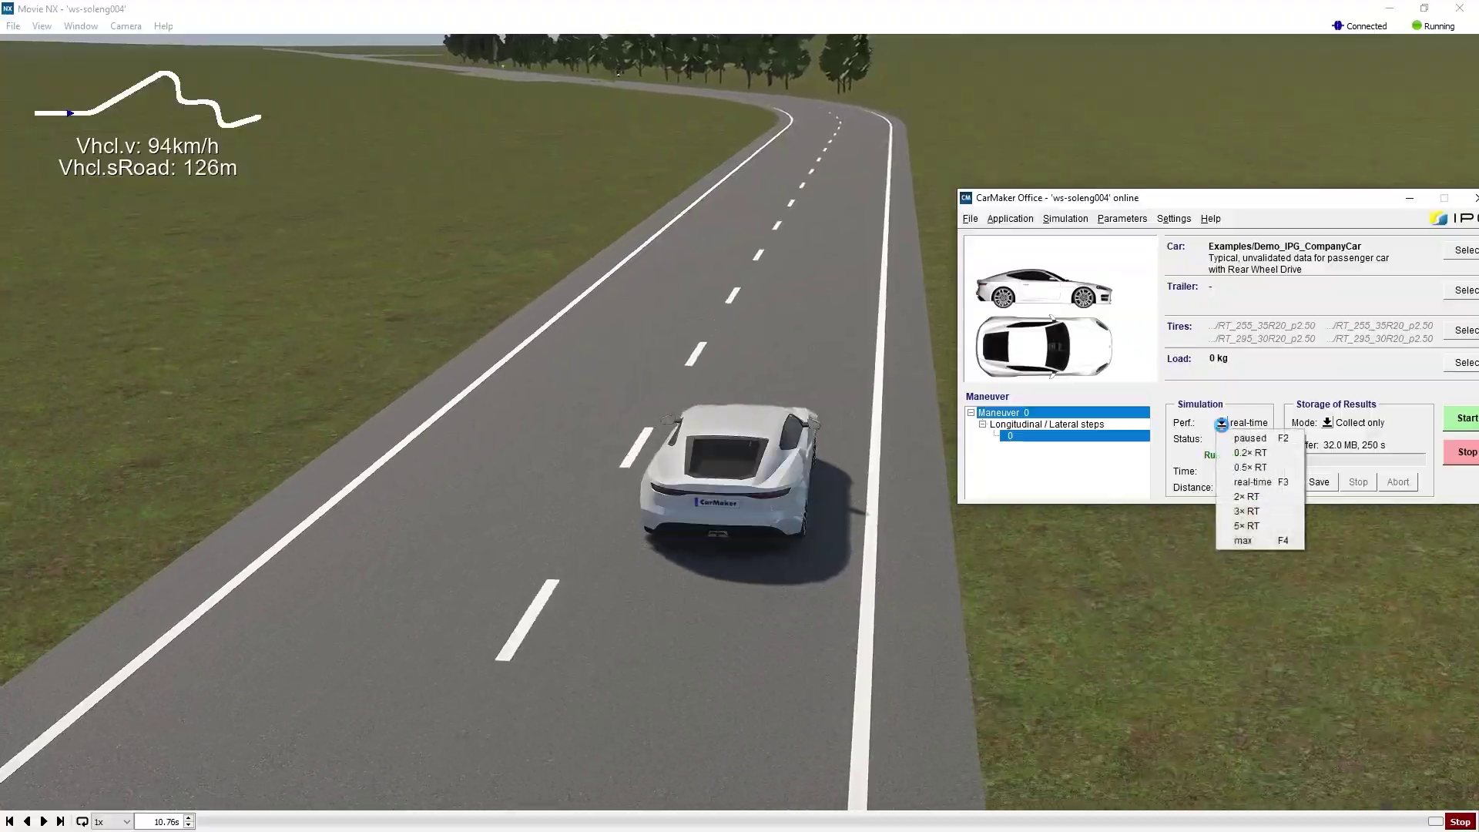
left_click(1245, 496)
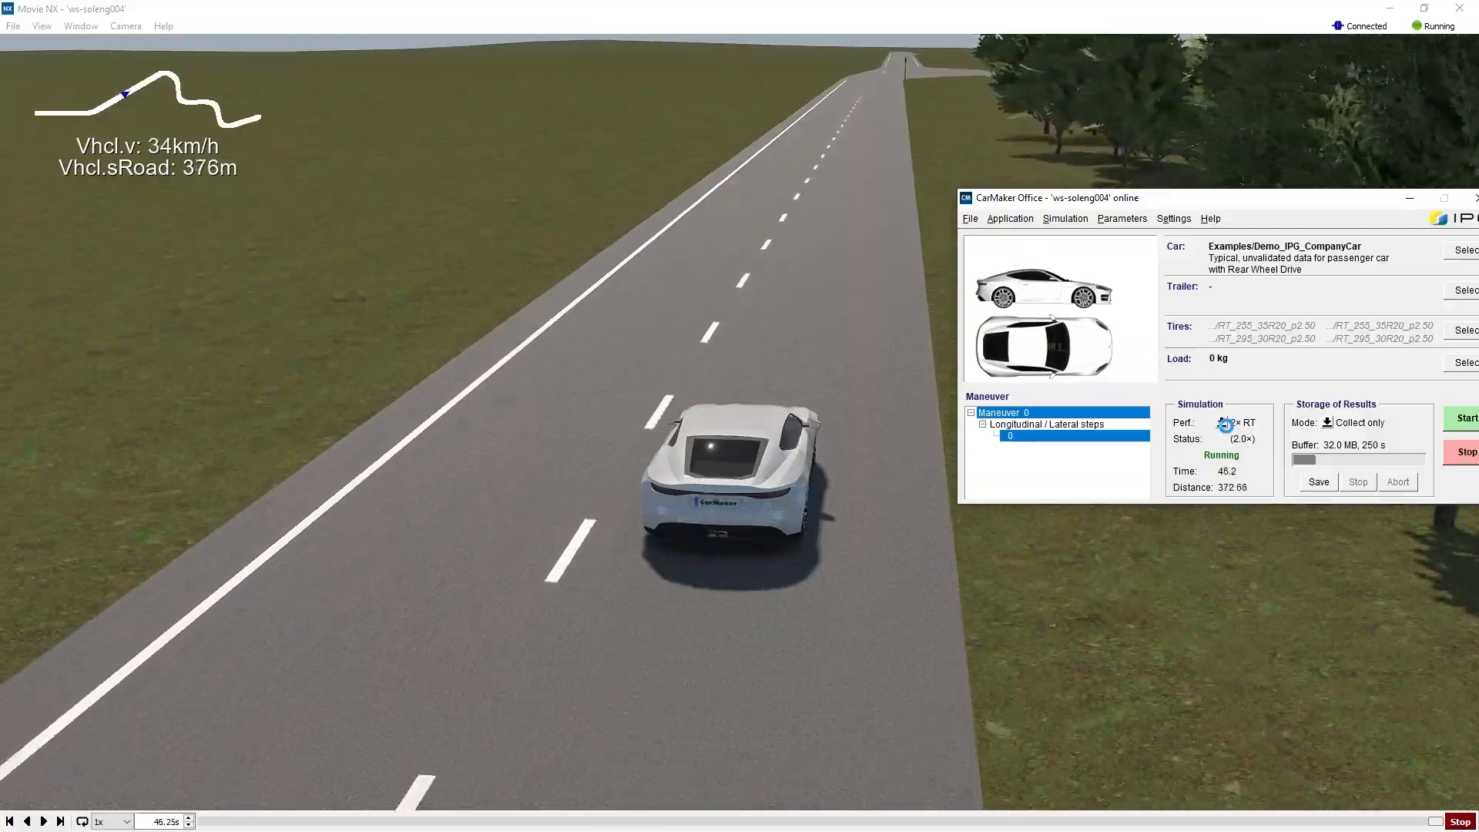
Raise the simulation speed to 5× real time and uncover the road view
left_click(1225, 423)
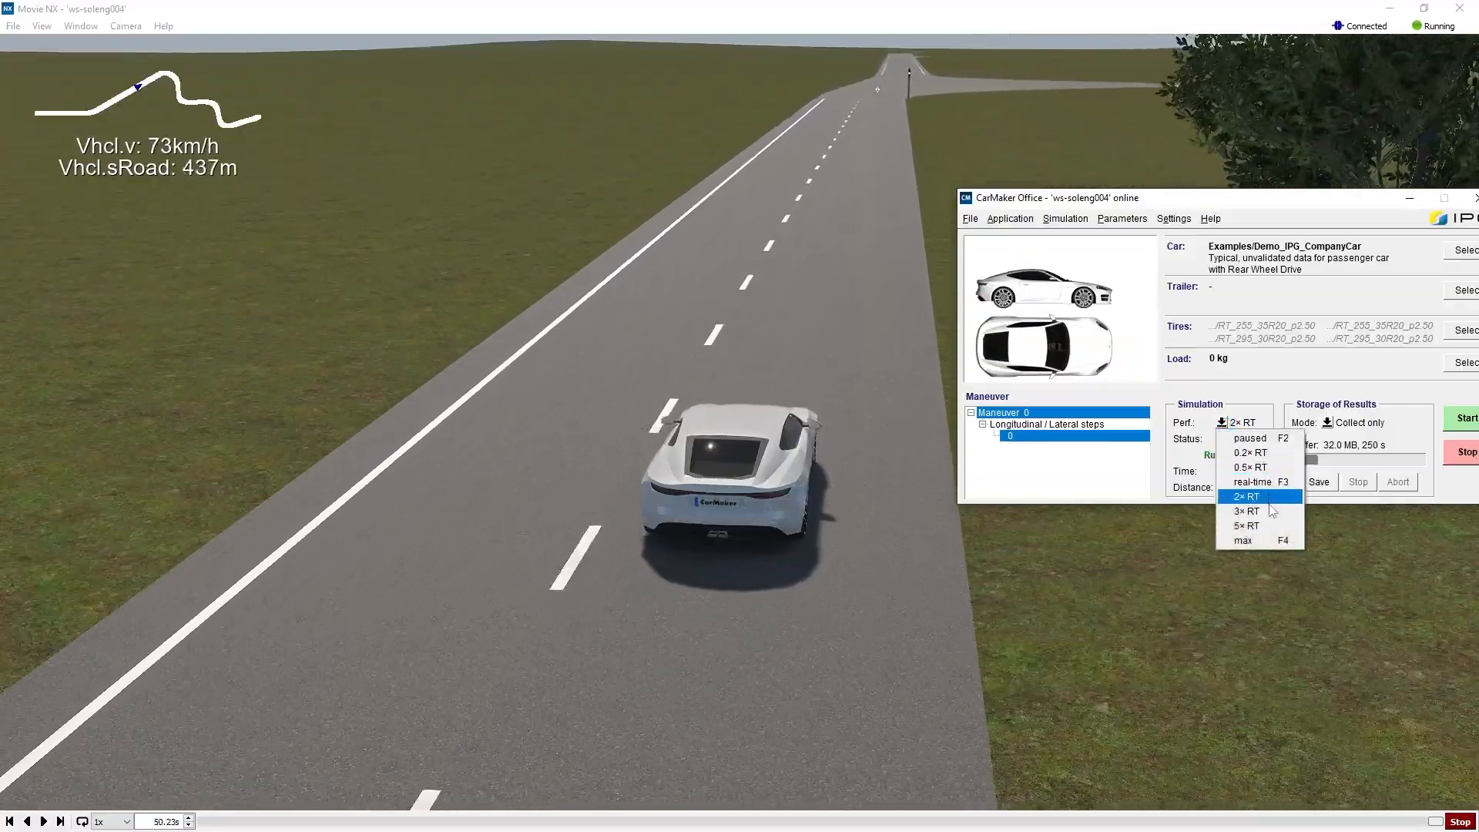
left_click(1246, 526)
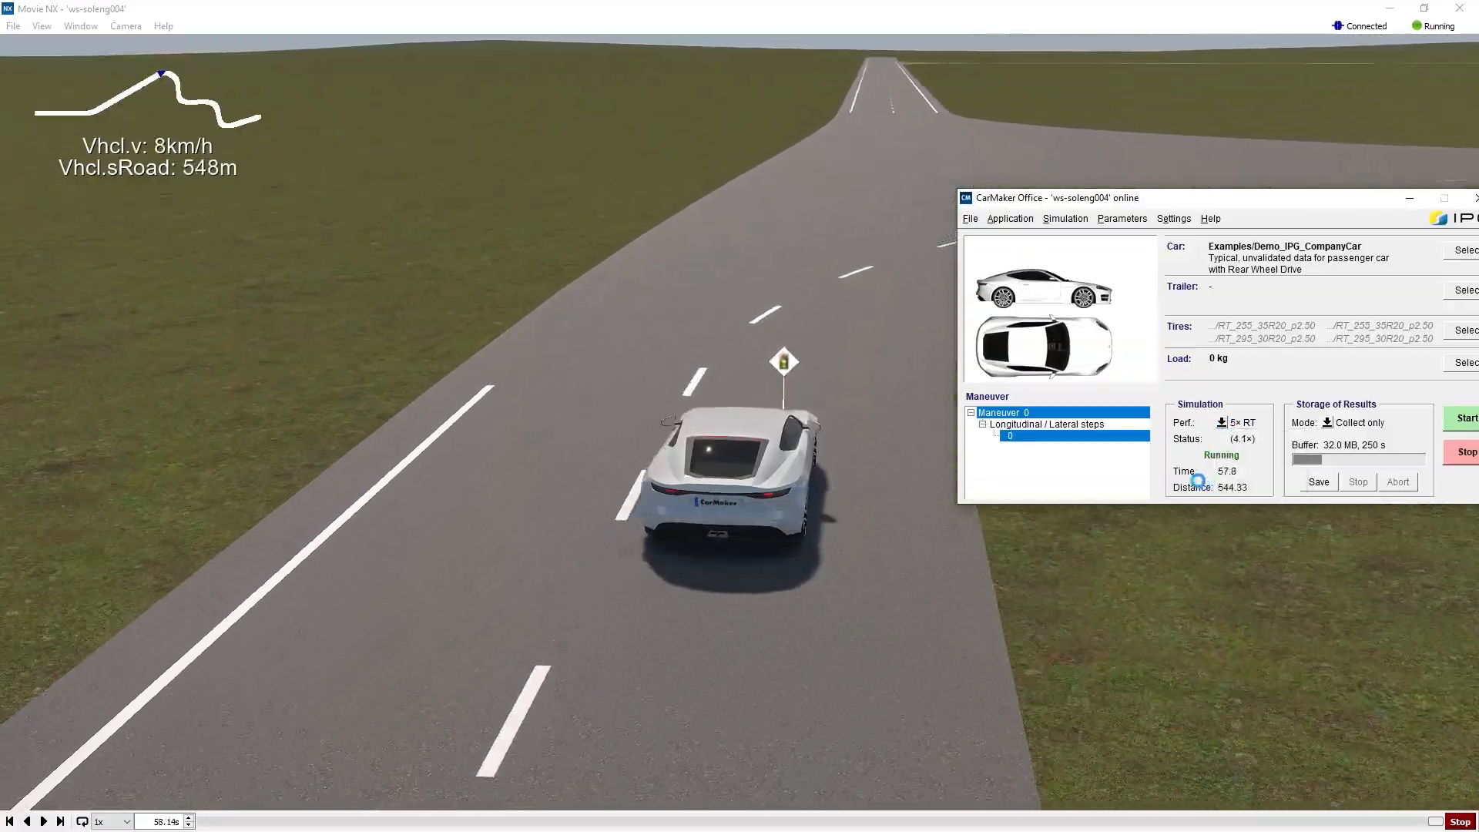
left_click_drag(1259, 197, 1197, 486)
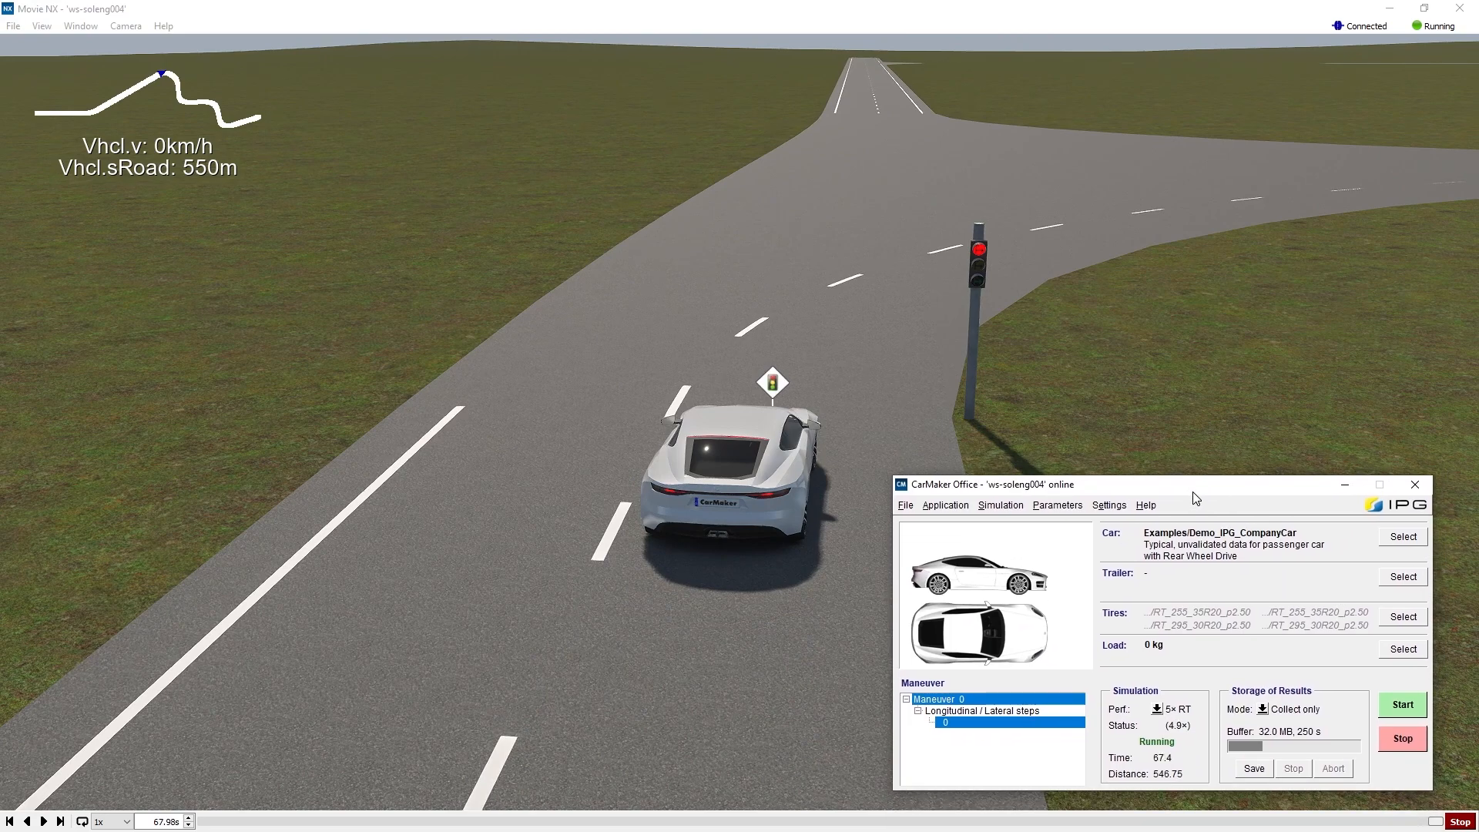